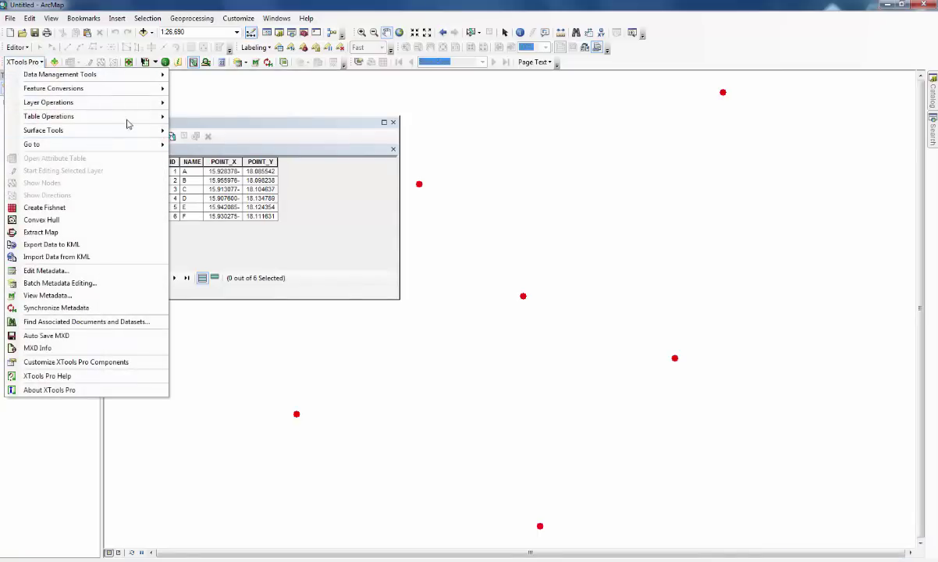
Set up an XTools Pro export of the Go and return layer's table to an .xlsx file with all fields selected.
mouse_move(129, 122)
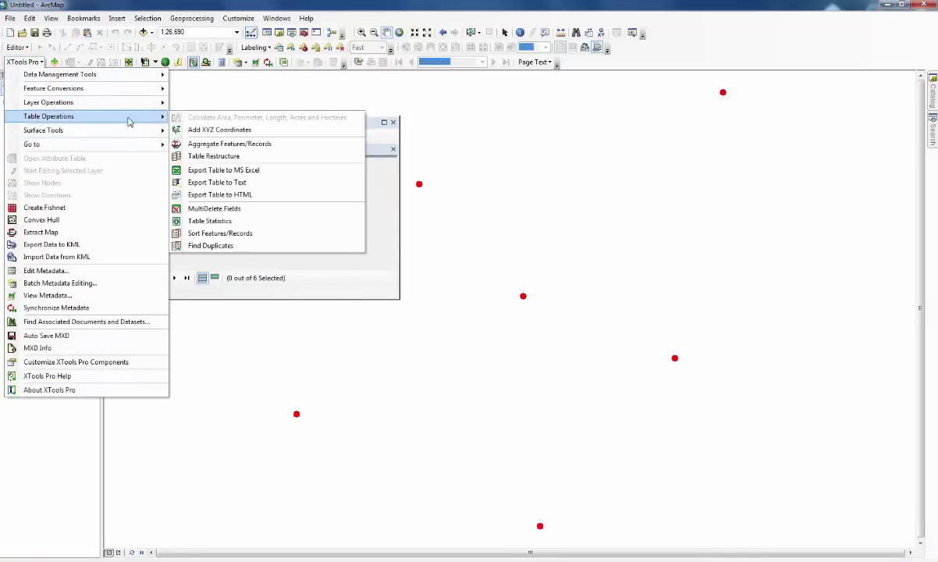
click(221, 169)
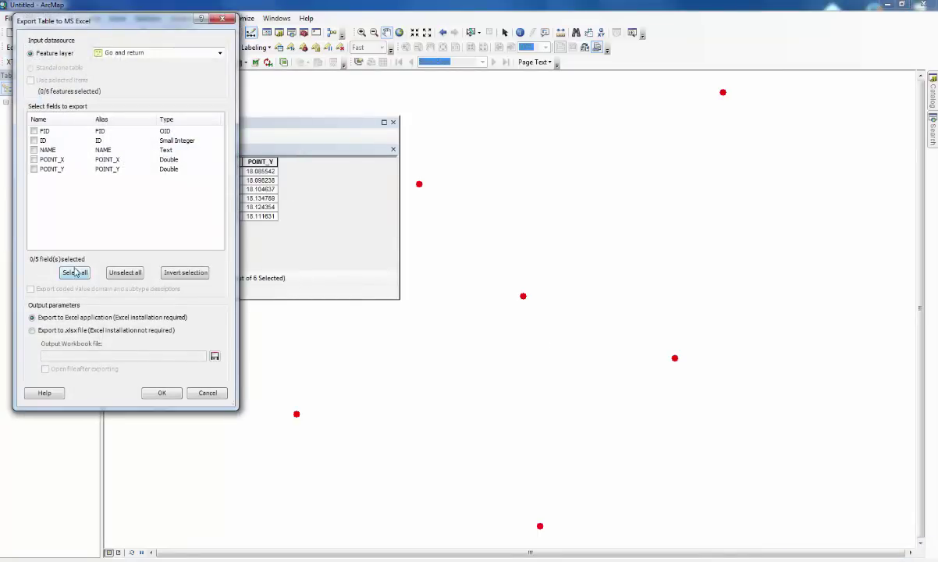
click(148, 331)
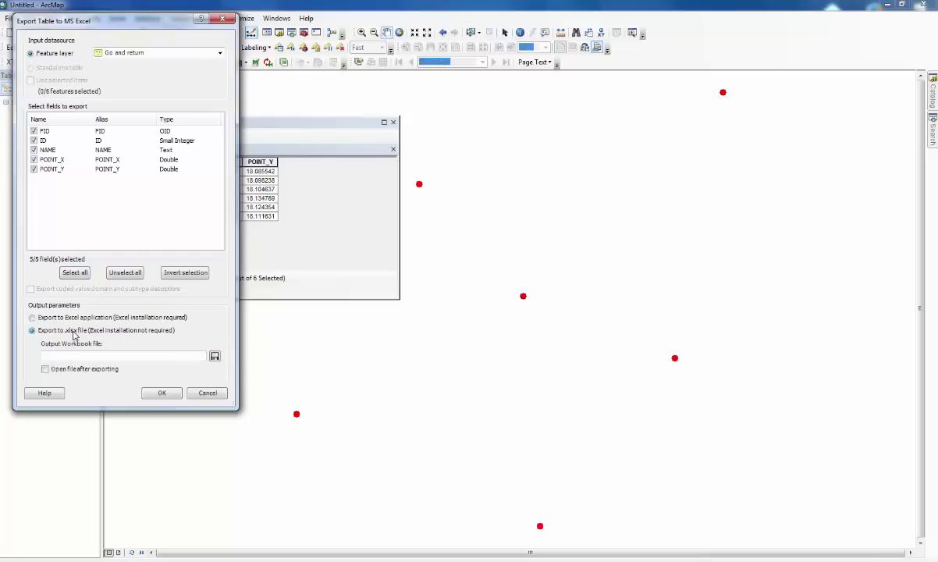
Export the table to a workbook named Go and return on the Desktop and close the attribute table.
click(214, 356)
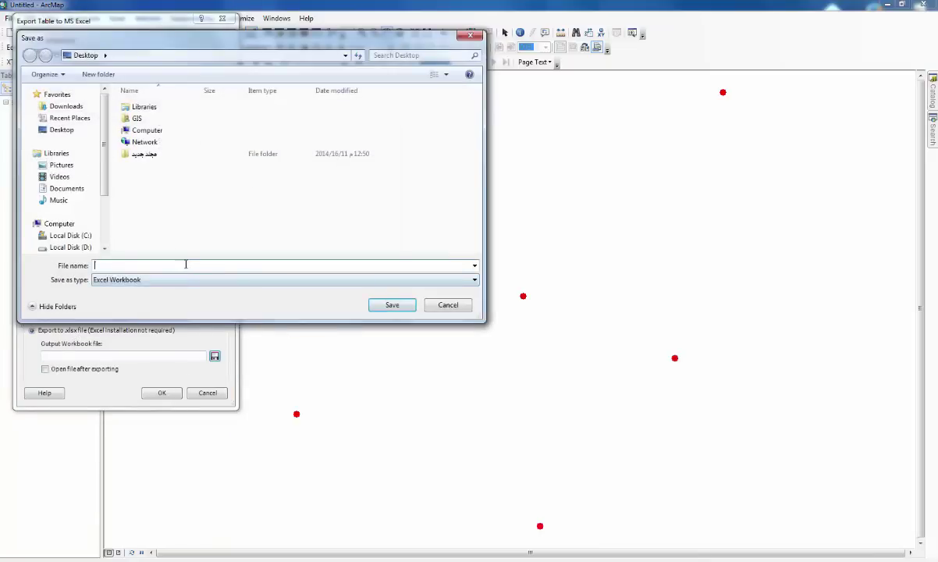
right_click(185, 264)
click(255, 311)
click(61, 129)
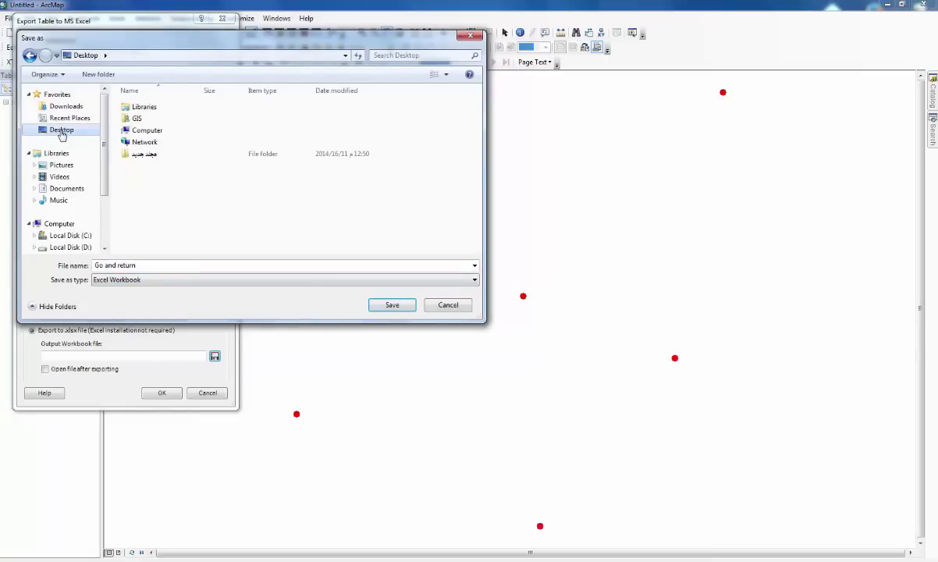
click(393, 306)
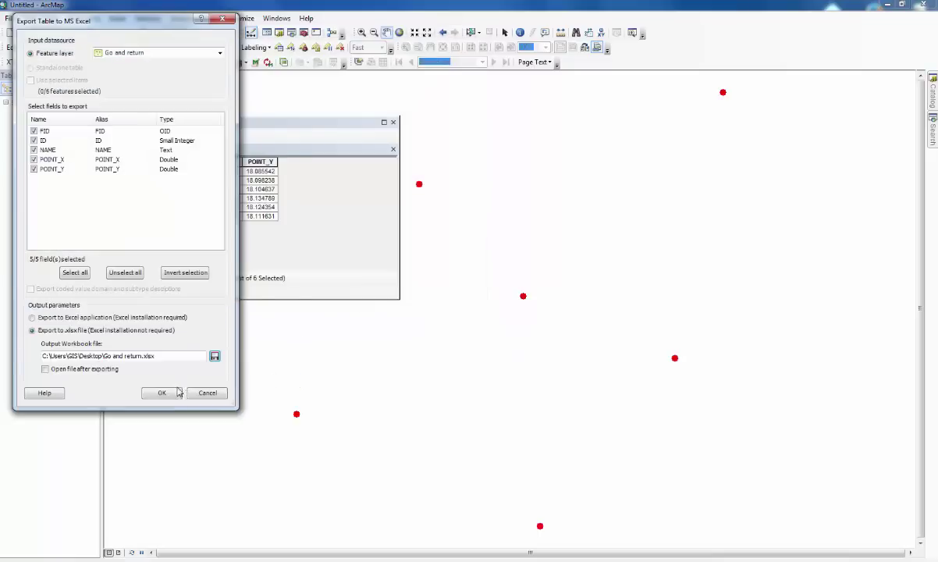
click(165, 392)
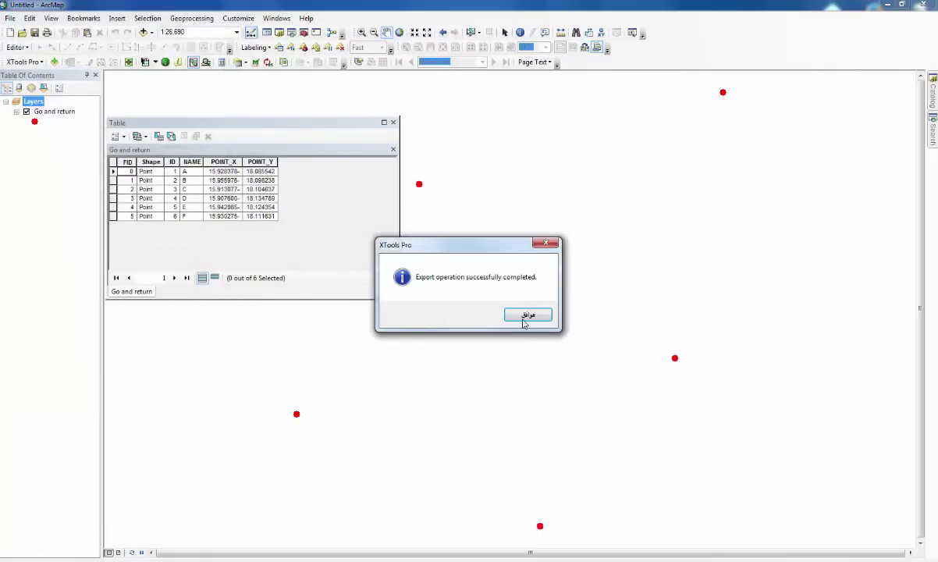
click(525, 316)
click(394, 124)
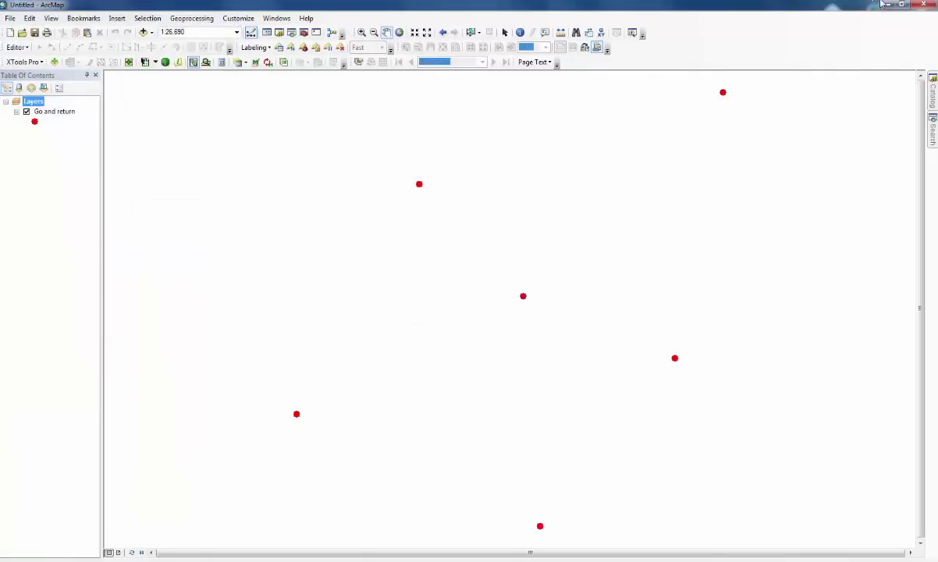
Switch to Excel by opening the exported Go and return workbook from the Desktop and dismiss the activation wizard.
click(888, 5)
double_click(834, 400)
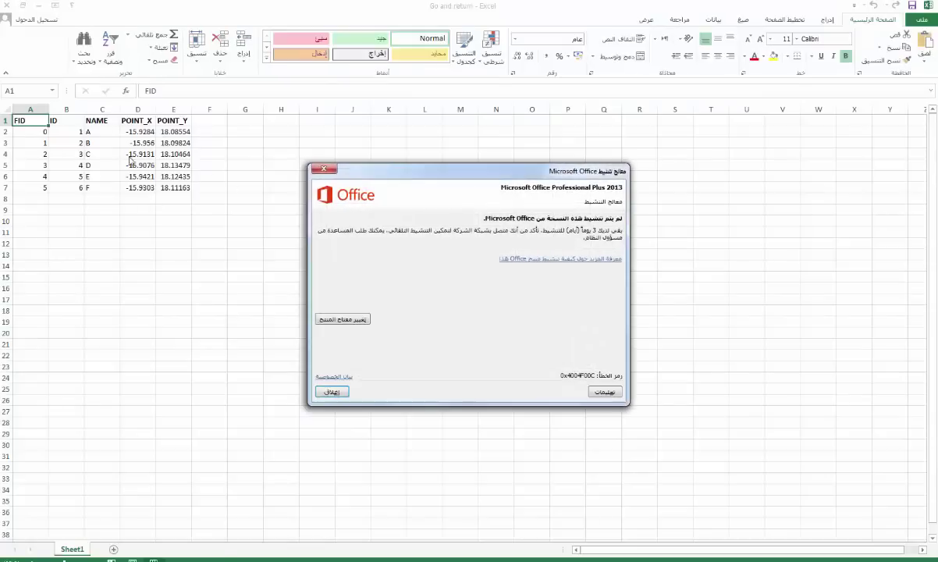
click(332, 393)
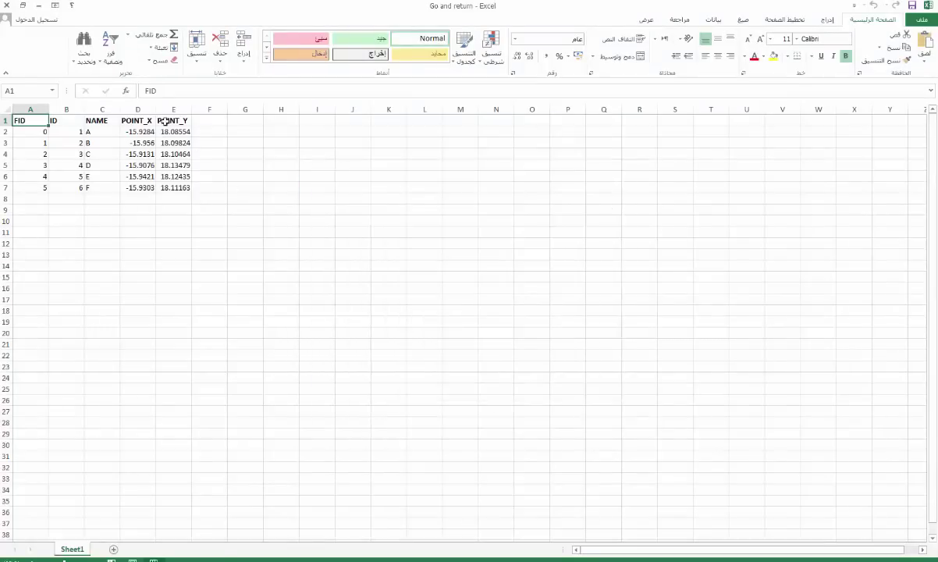
Delete the FID column from the exported Go and return sheet.
right_click(30, 112)
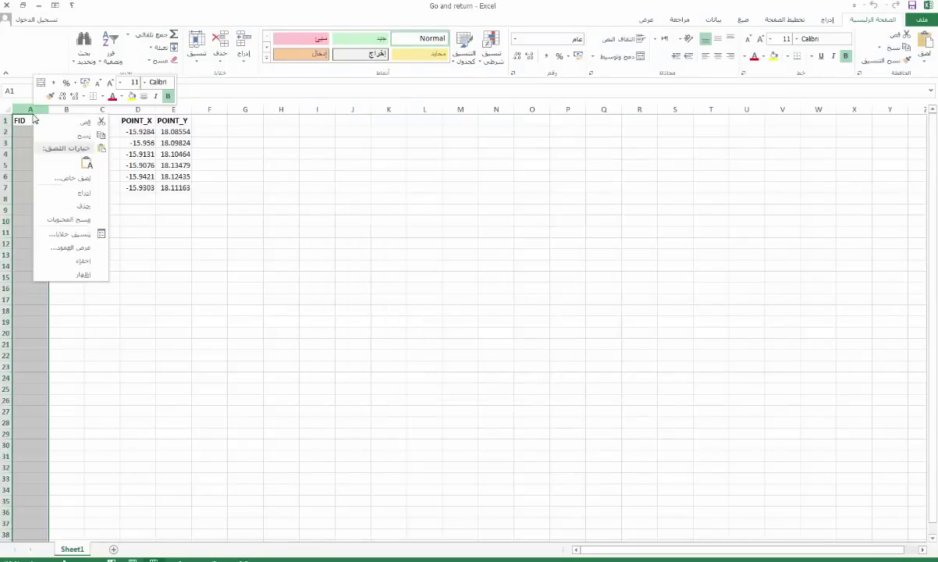
click(84, 206)
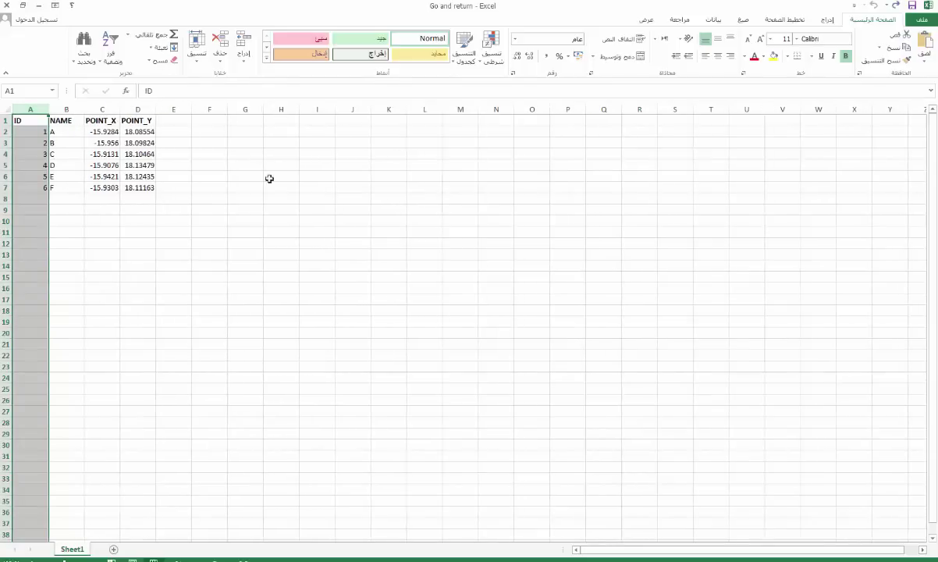
click(201, 220)
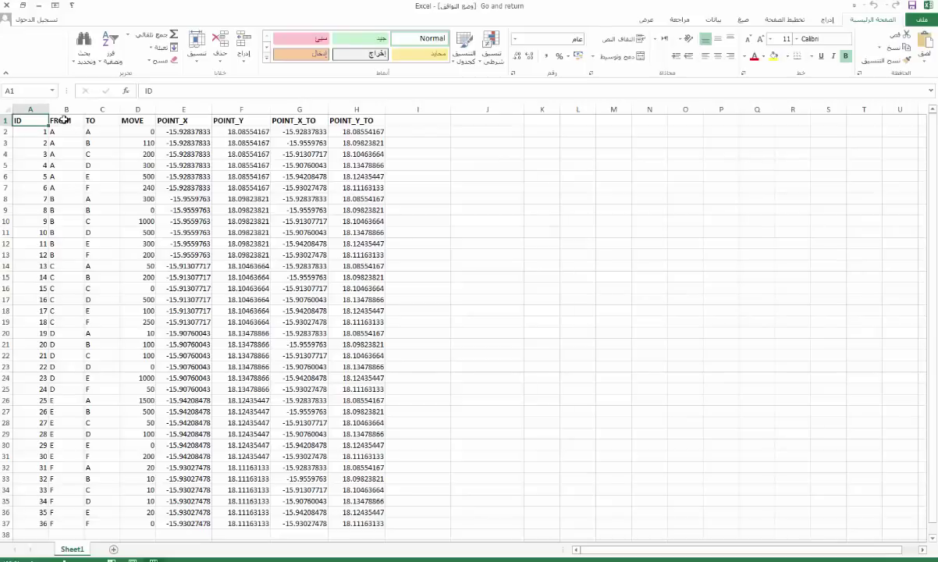
Examine each column of the movement table, from ID, FROM, TO and MOVE through POINT_Y_TO.
click(35, 109)
click(74, 110)
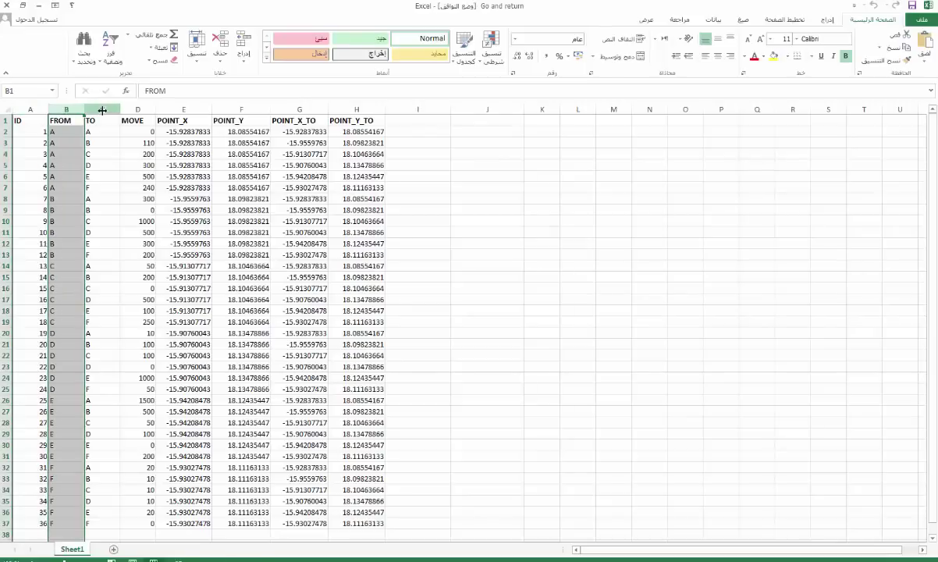
click(109, 110)
click(138, 109)
click(184, 110)
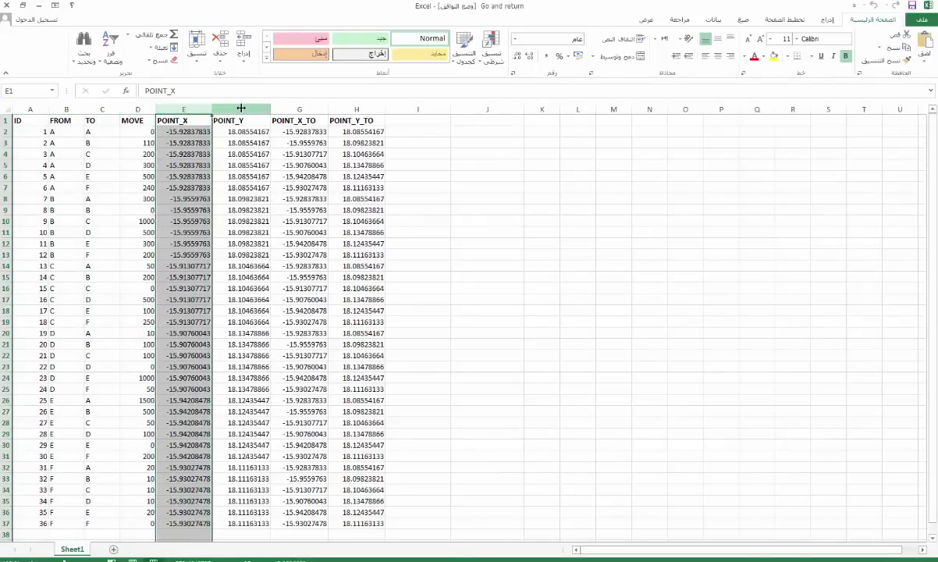
click(241, 109)
click(299, 110)
click(356, 109)
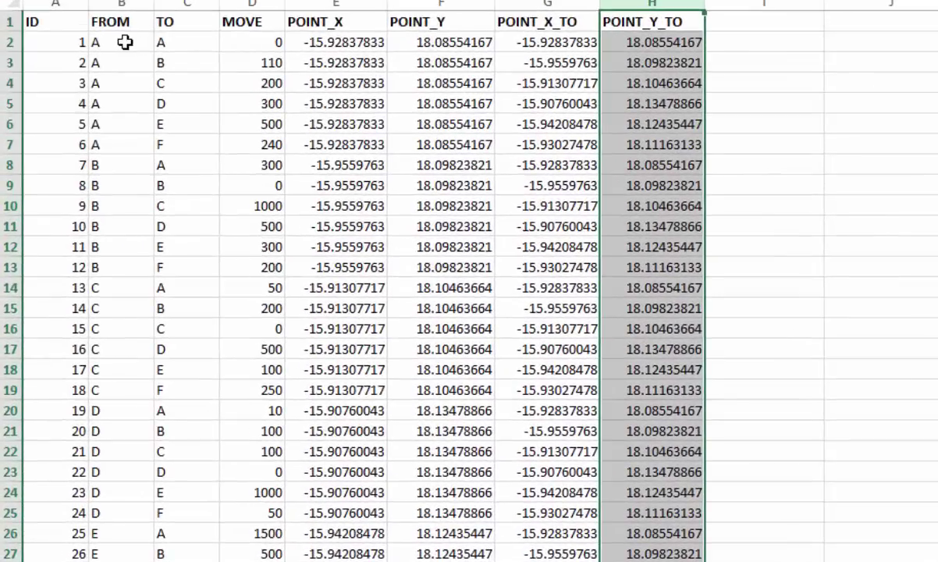
Examine how the FROM and TO entries of the A rows correspond to their origin and destination coordinates.
click(94, 81)
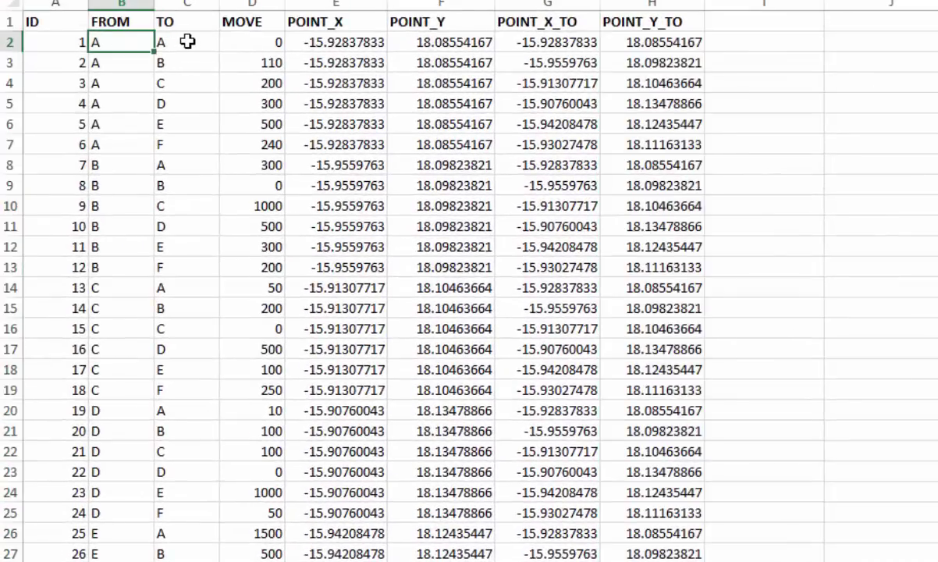
click(148, 82)
drag(120, 39, 138, 140)
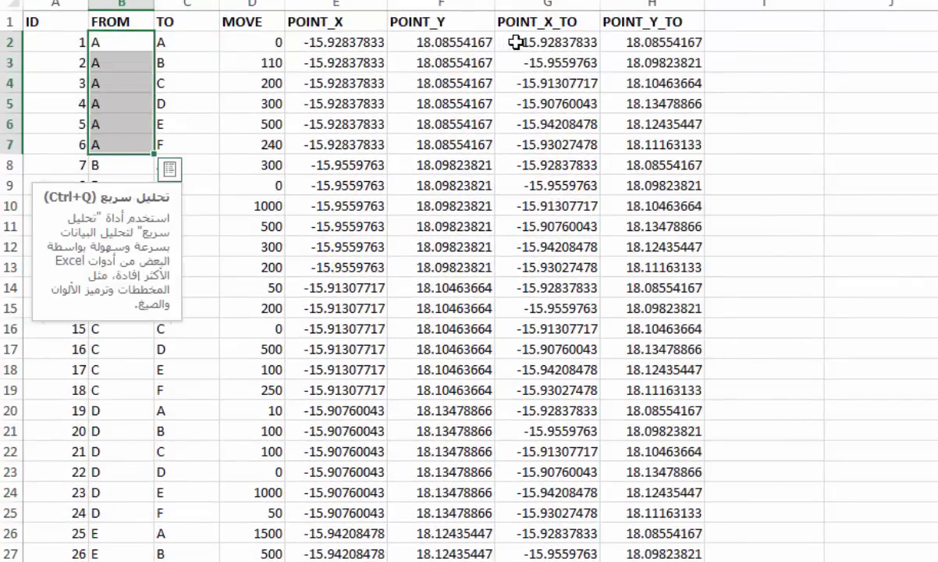
drag(517, 42, 683, 163)
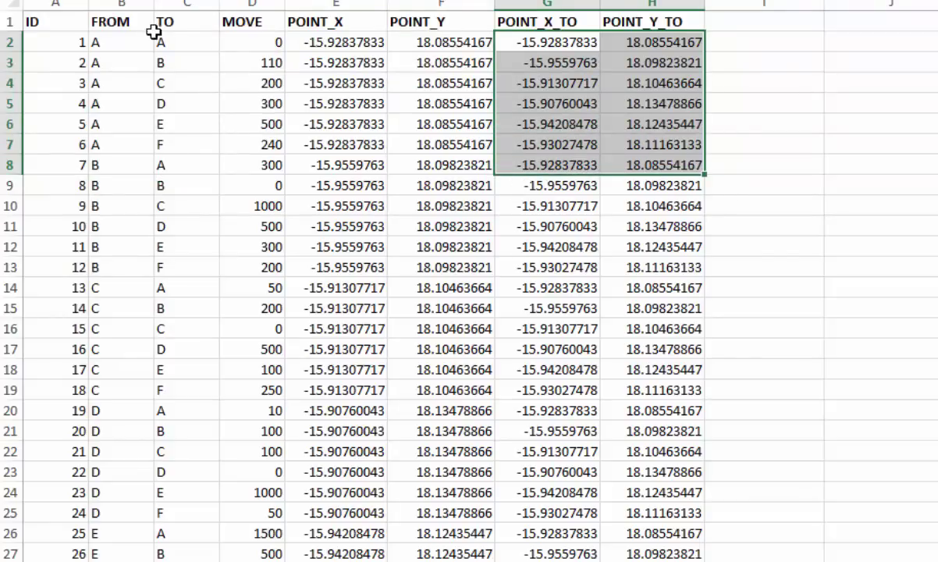
click(180, 39)
drag(310, 42, 423, 42)
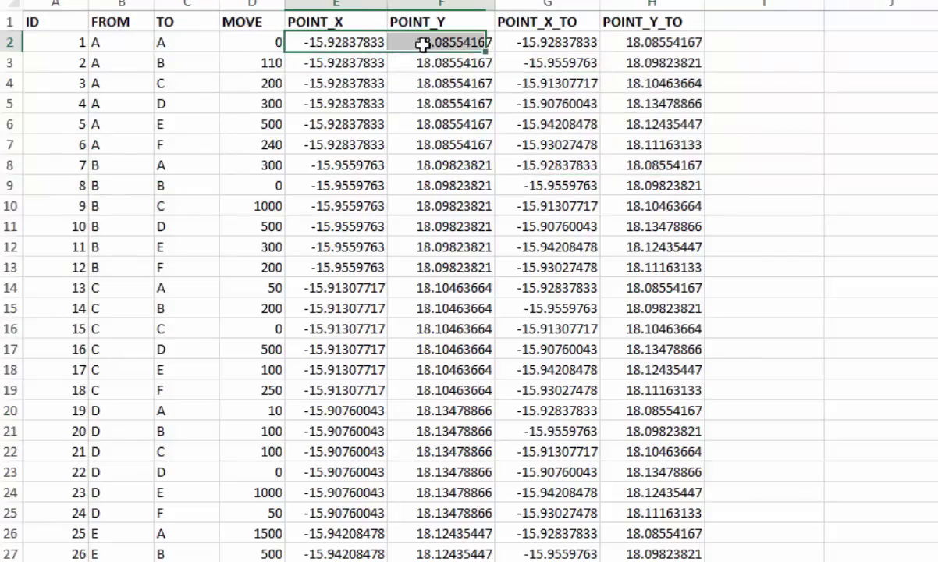
click(196, 60)
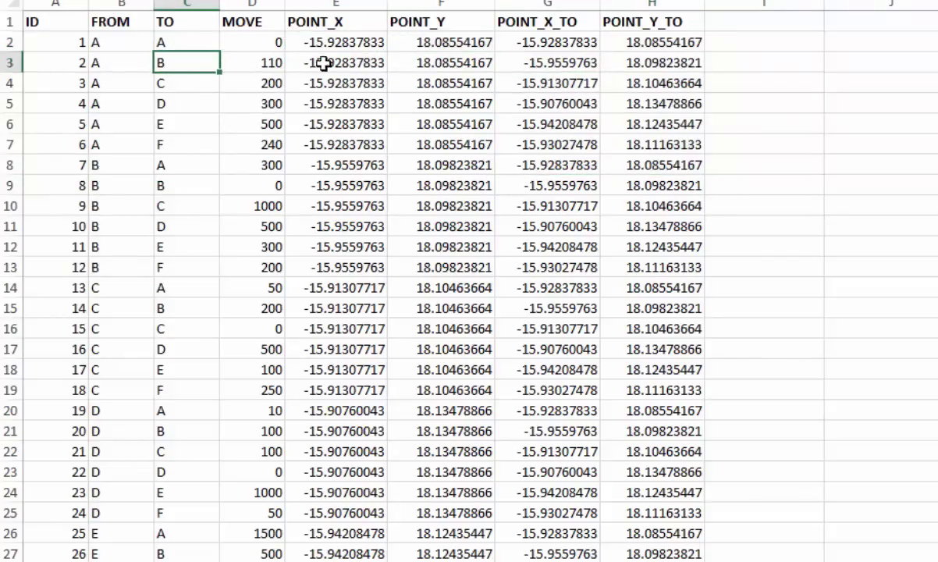
drag(320, 62, 437, 68)
Examine the MOVE values for the A-to-A and A-to-B rows.
click(245, 42)
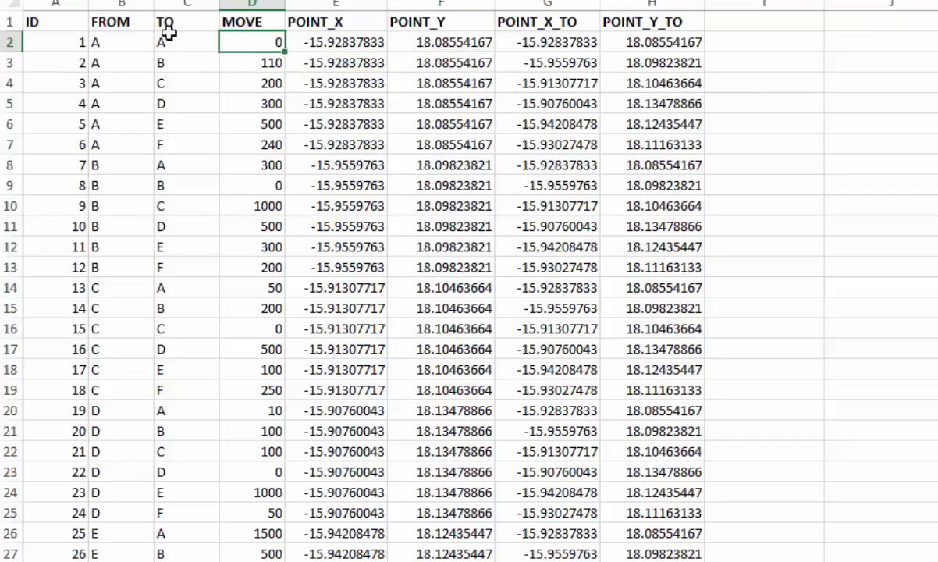
click(133, 37)
click(142, 65)
click(180, 63)
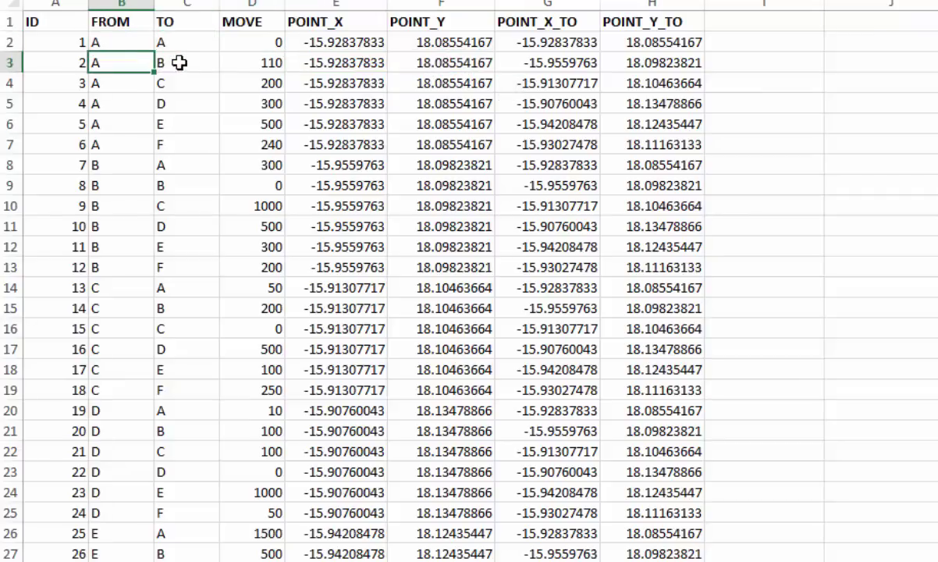
click(234, 74)
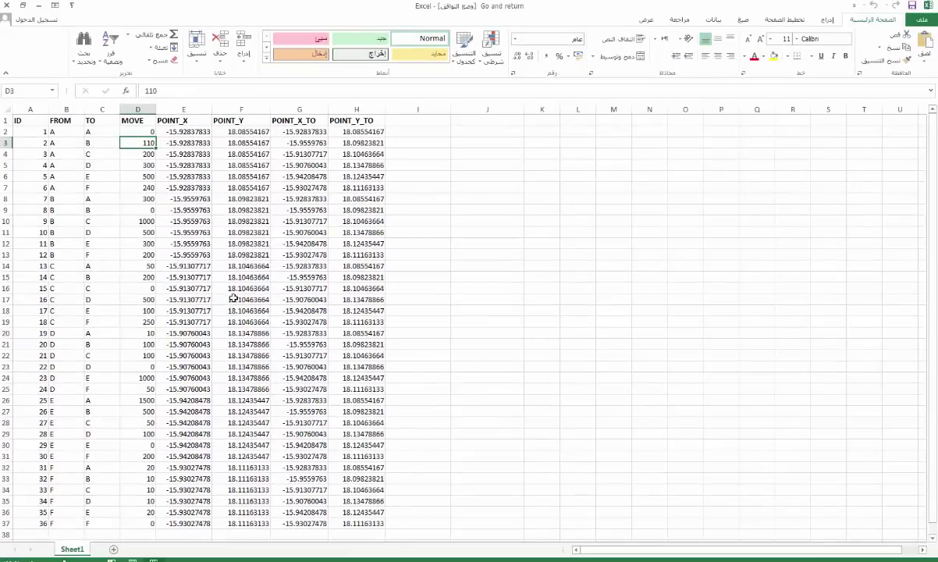
Check the file type offered when saving the Go and return workbook under a name, without saving it.
click(921, 18)
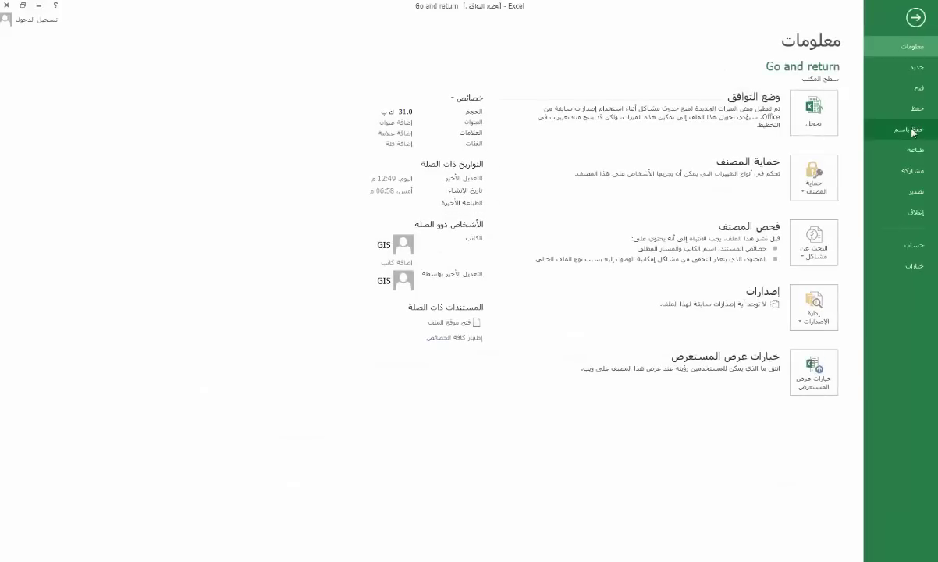
click(907, 128)
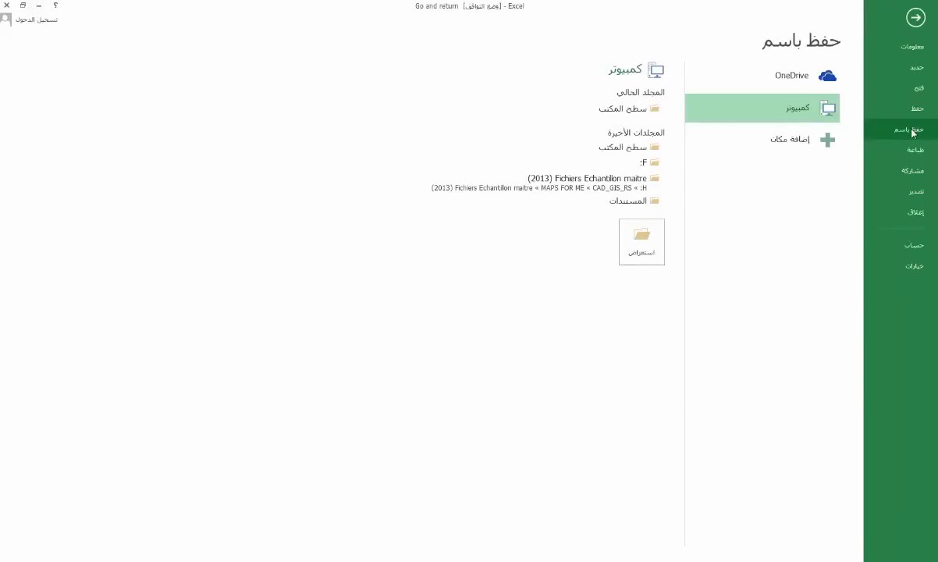
click(642, 246)
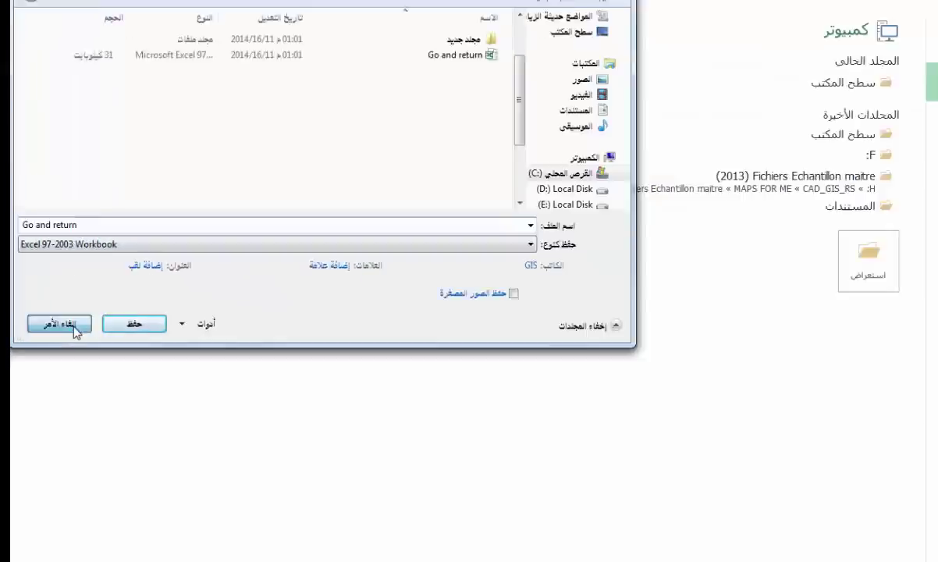
click(172, 499)
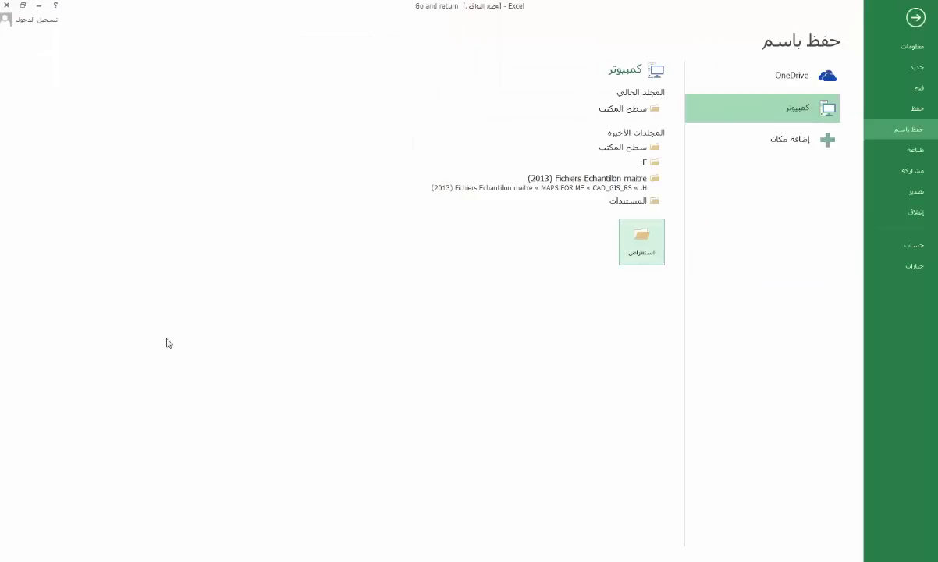
Close the workbook, switch to ArcMap and add Sheet1$ from Go and return.xls on the Desktop to the map.
click(7, 7)
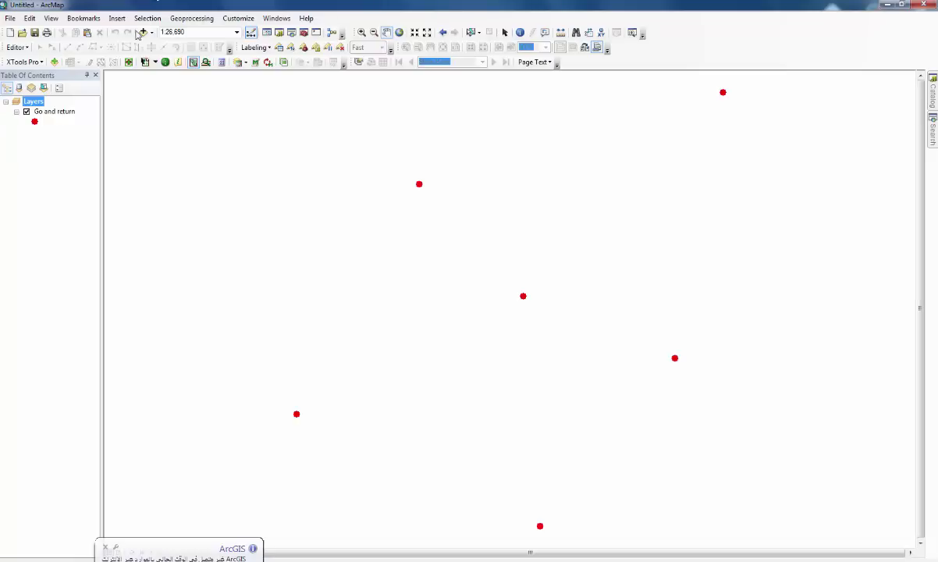
click(141, 32)
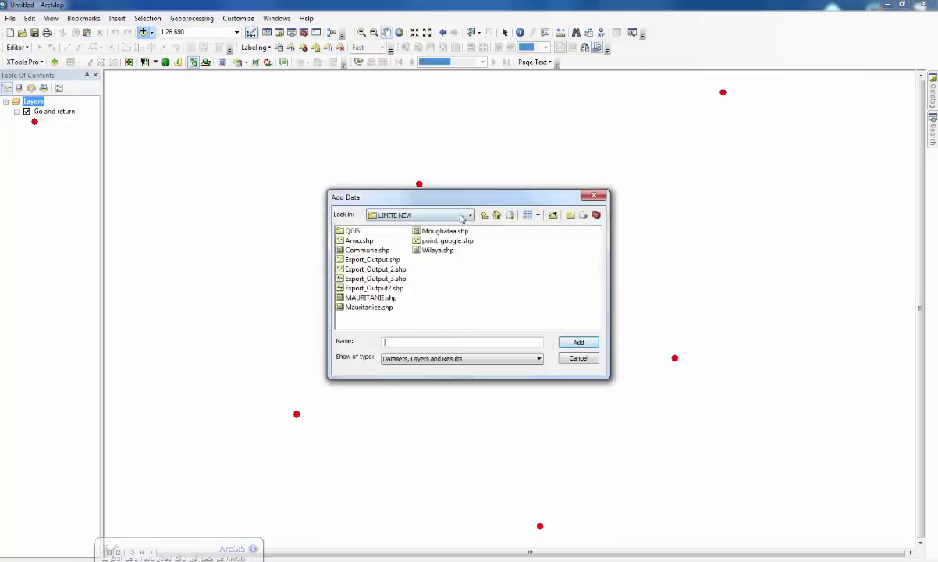
click(467, 215)
click(416, 247)
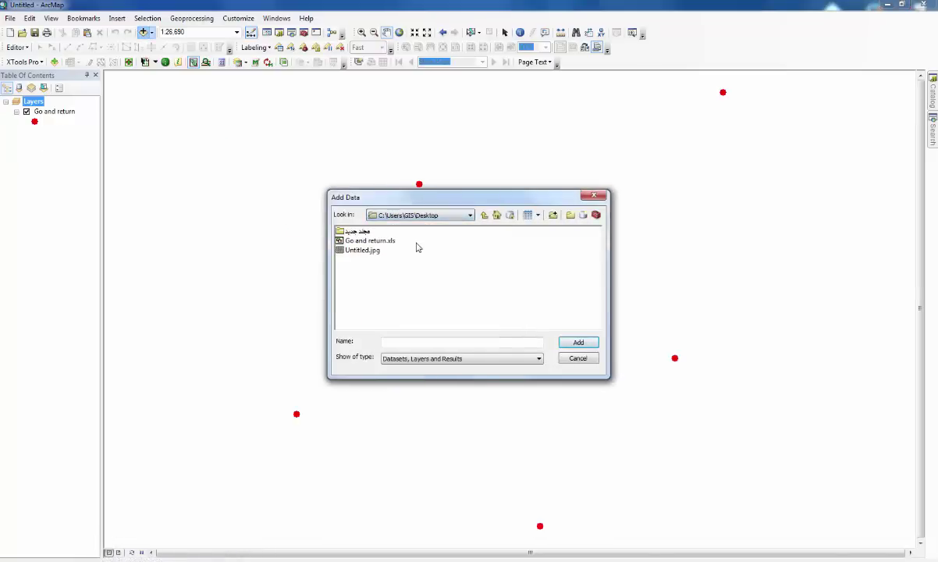
click(370, 241)
click(563, 341)
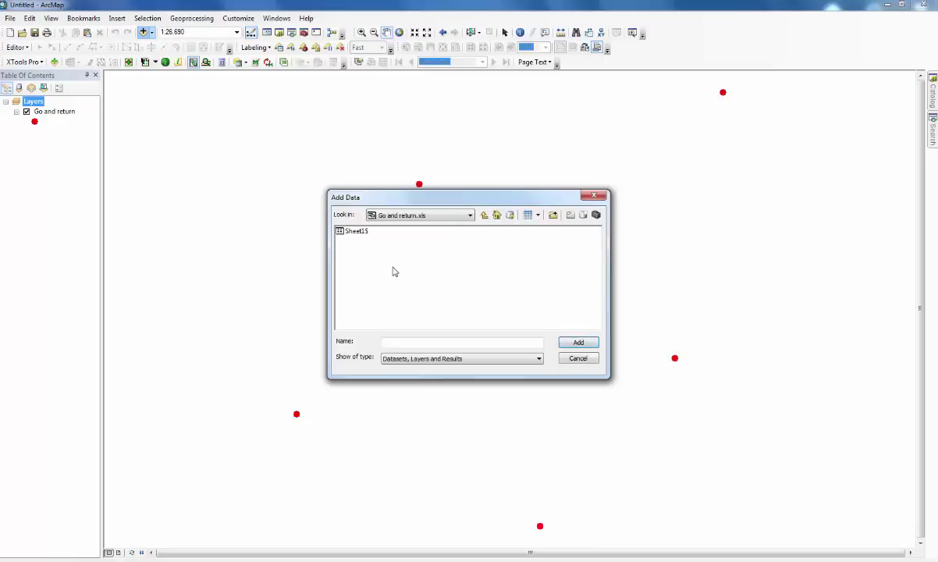
click(357, 231)
click(578, 341)
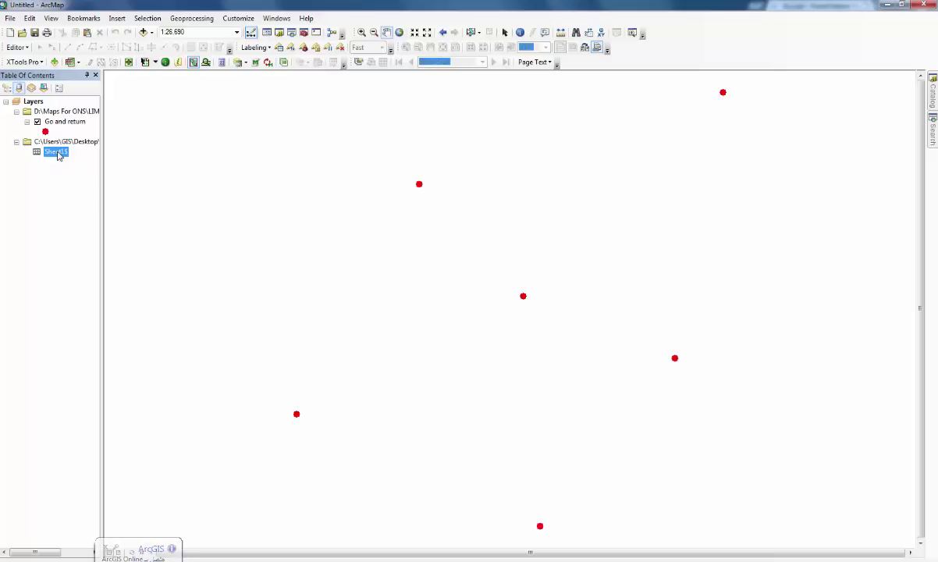
Open the Sheet1$ table and enlarge its window enough to display every row.
right_click(58, 155)
click(78, 157)
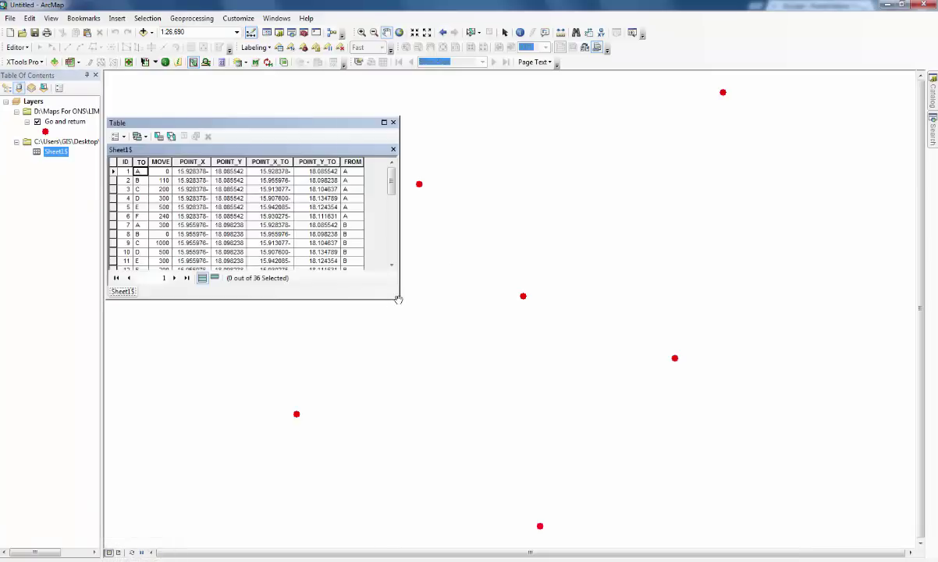
drag(402, 300, 408, 325)
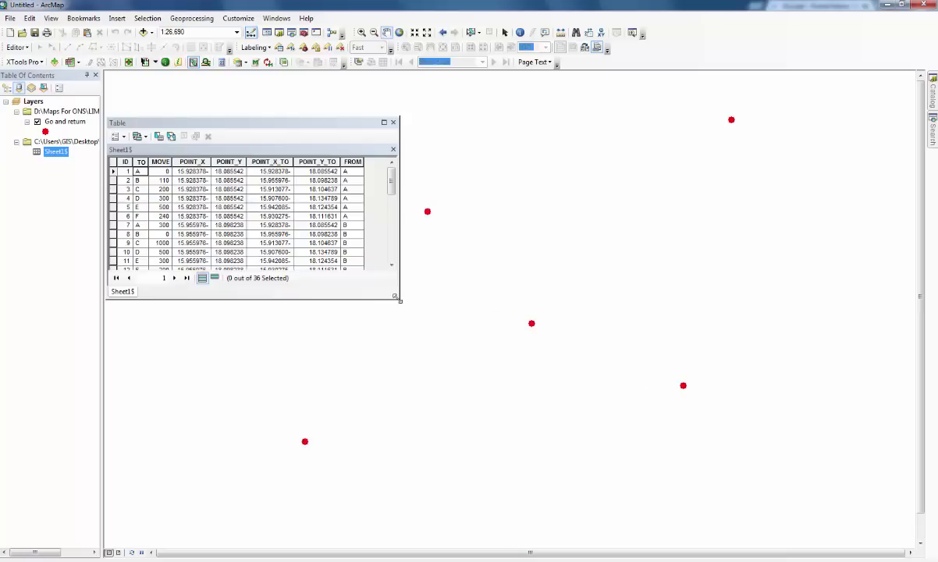
drag(399, 299, 398, 530)
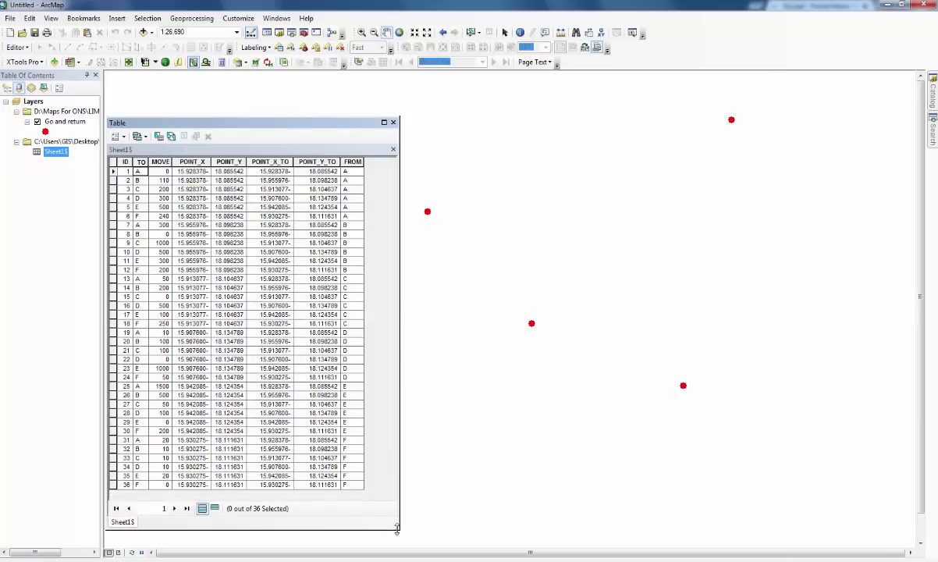
Move the FROM column between ID and TO in the Sheet1$ table and close the table.
click(352, 162)
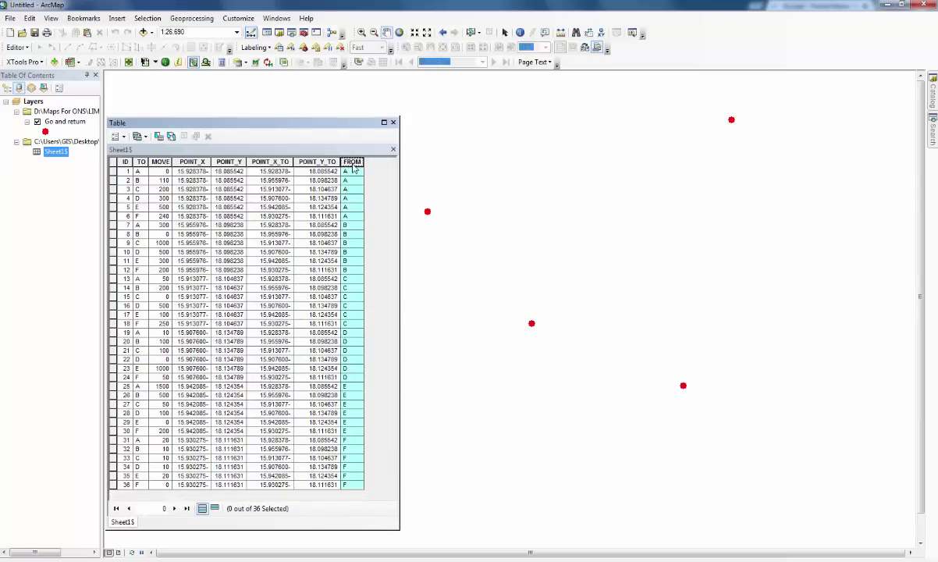
drag(353, 164, 140, 165)
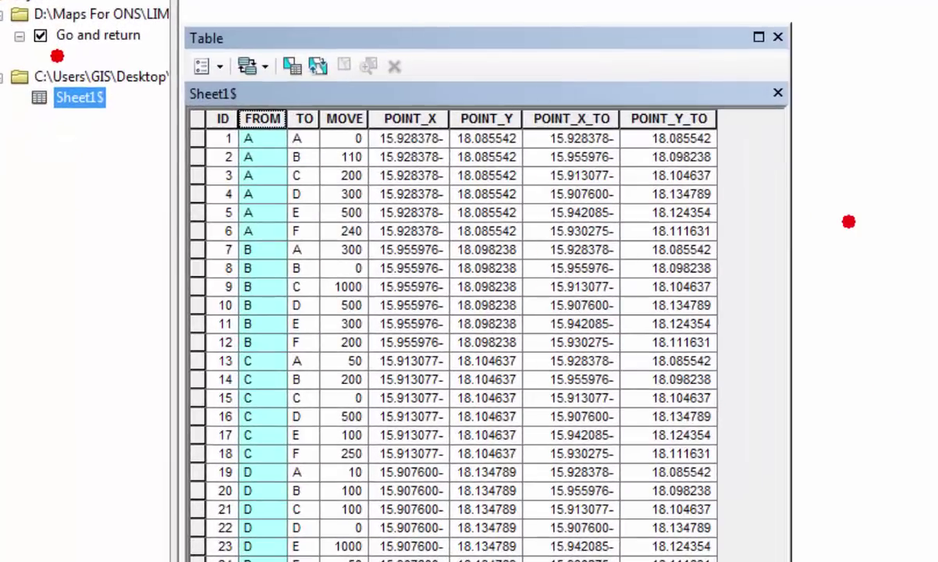
click(376, 439)
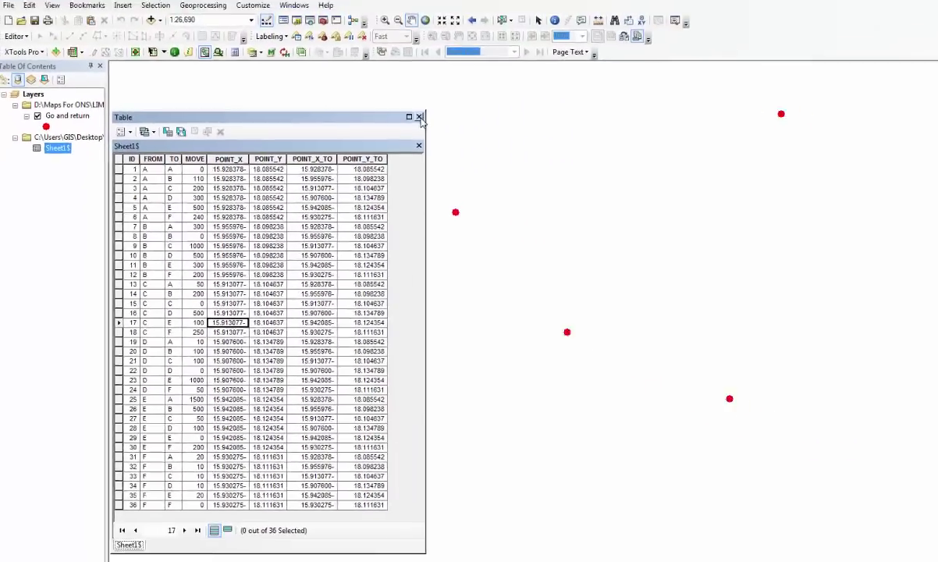
click(777, 36)
Display the Sheet1$ table as XY data, using POINT_X for the X field and POINT_Y for the Y field.
right_click(51, 156)
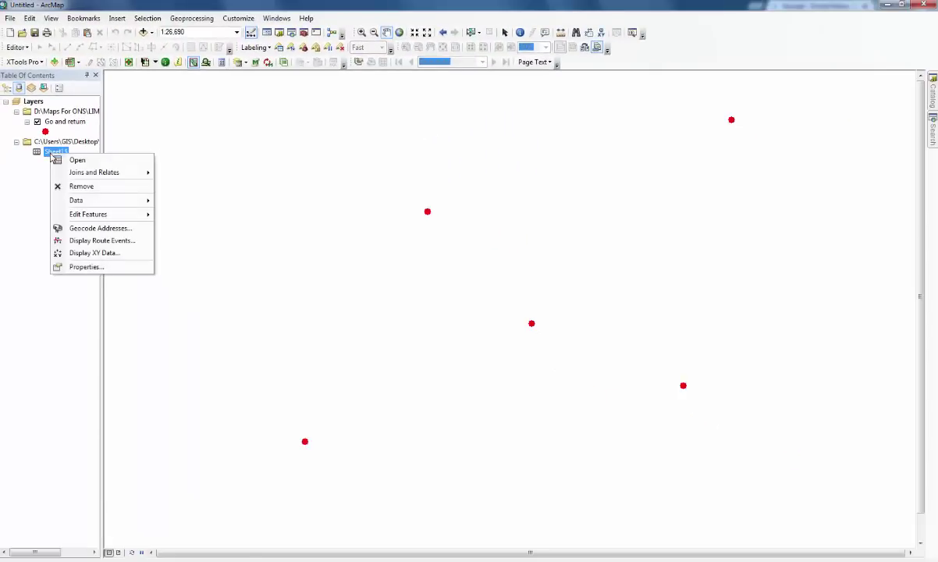
click(54, 152)
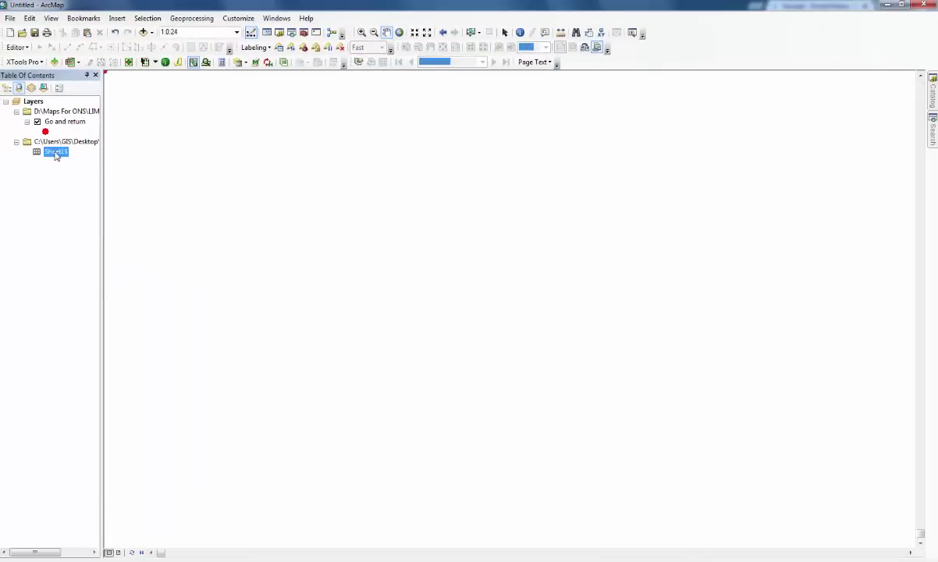
right_click(57, 156)
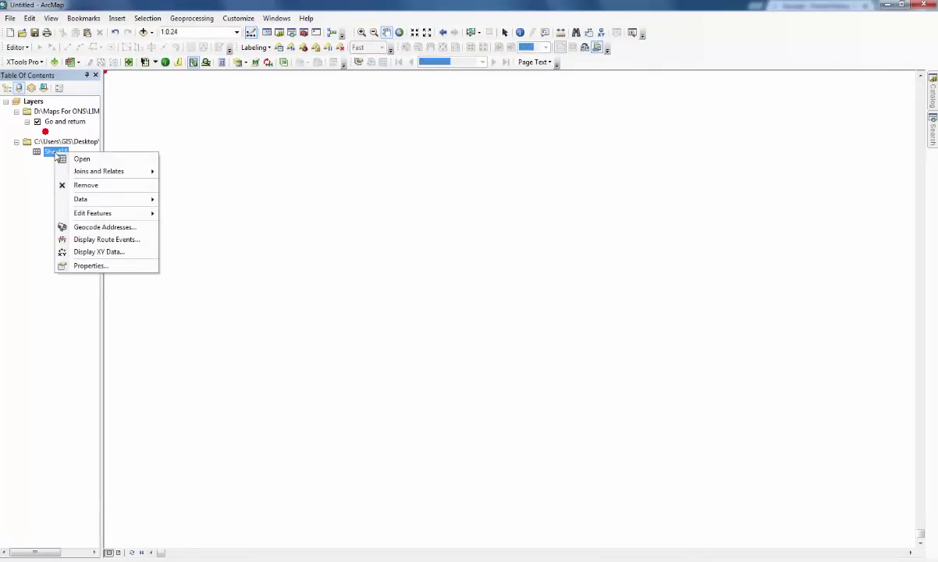
click(107, 252)
click(514, 221)
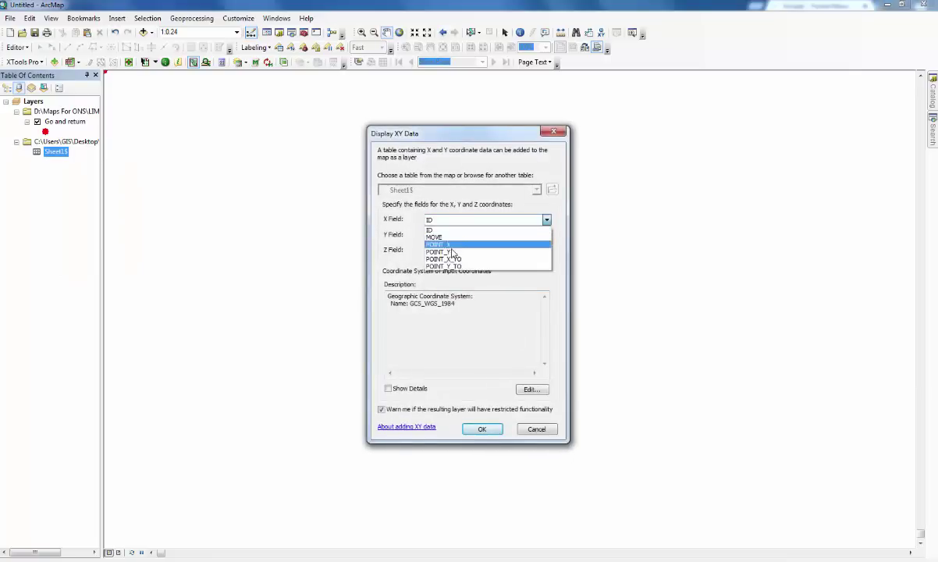
click(456, 247)
click(546, 235)
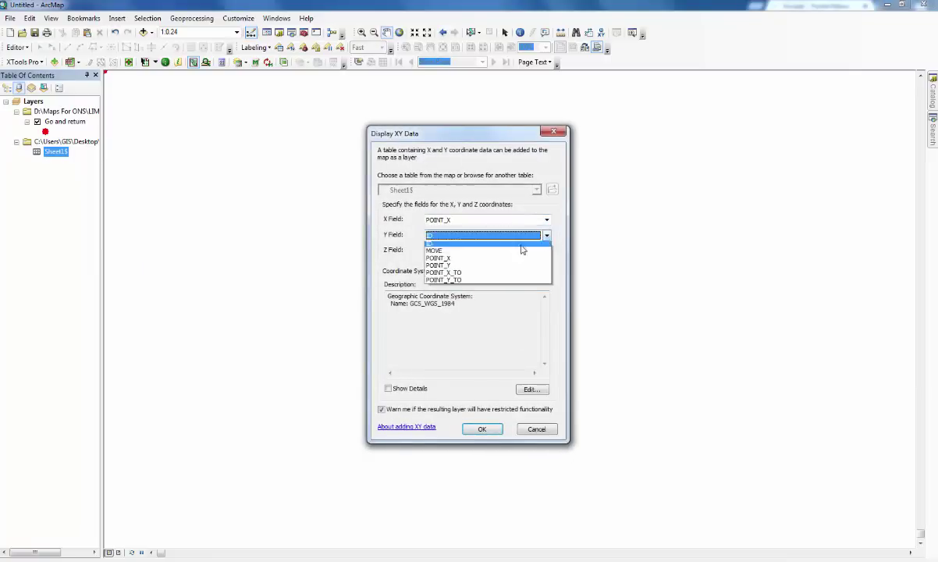
click(450, 268)
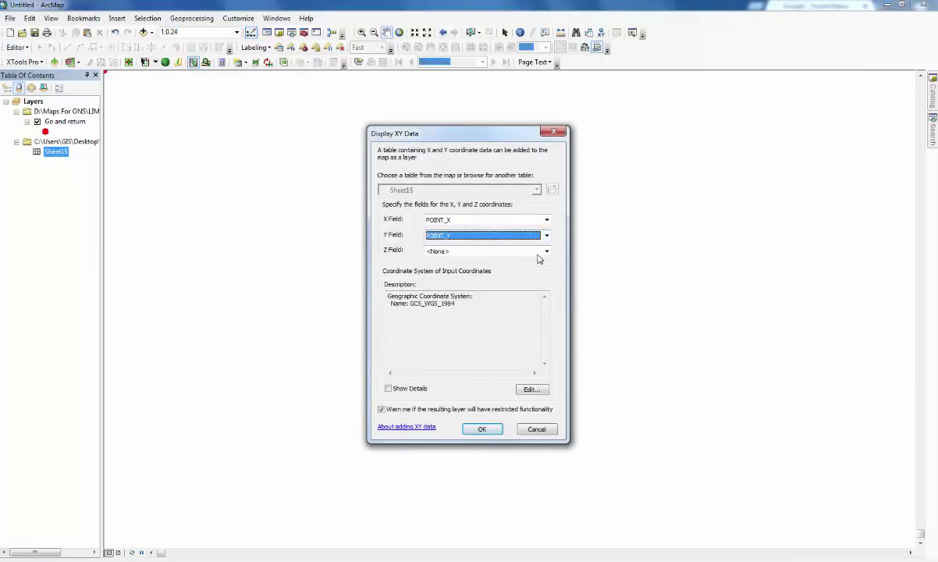
click(482, 432)
click(519, 345)
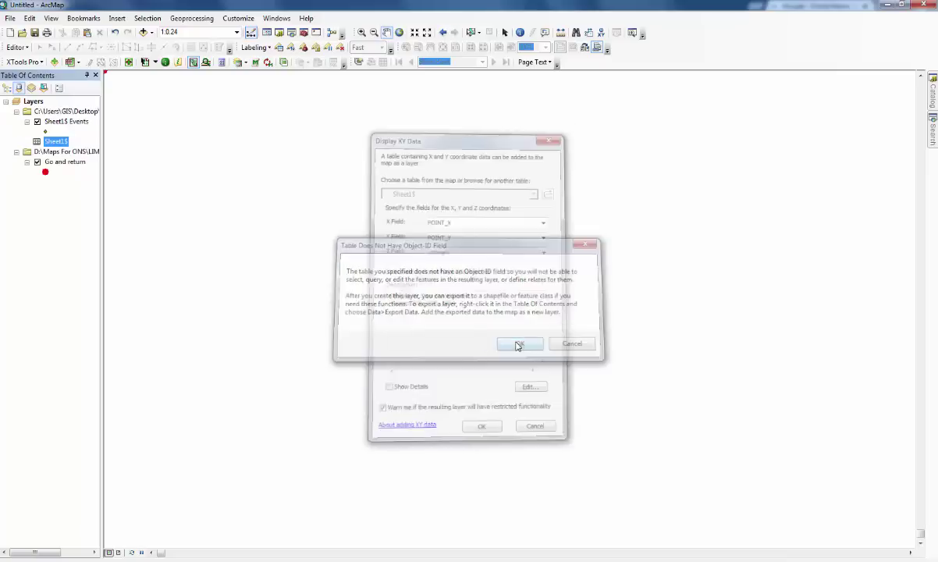
right_click(65, 166)
click(78, 246)
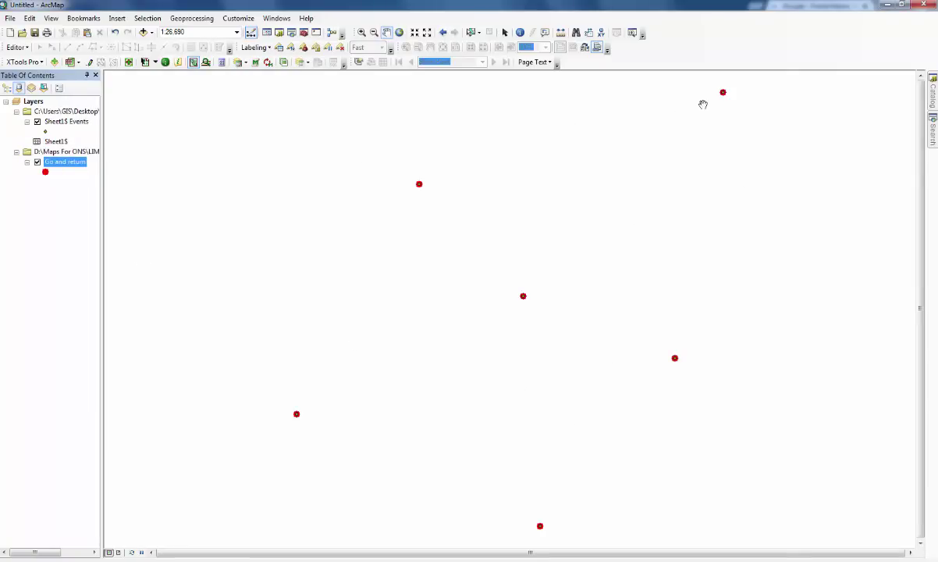
Start exporting all features of Sheet1$ Events and create New Folder on the Desktop as the output location.
right_click(55, 123)
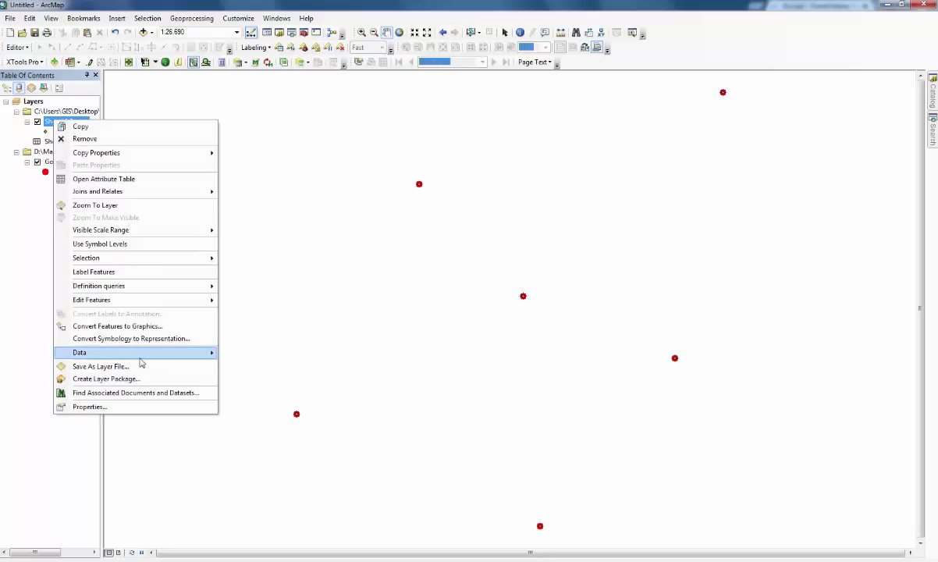
mouse_move(200, 355)
click(284, 366)
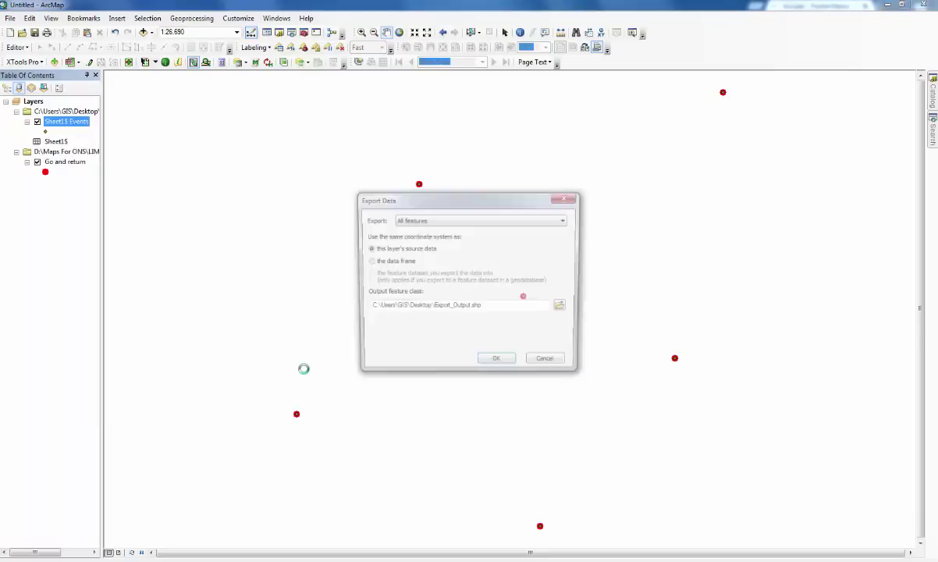
click(565, 308)
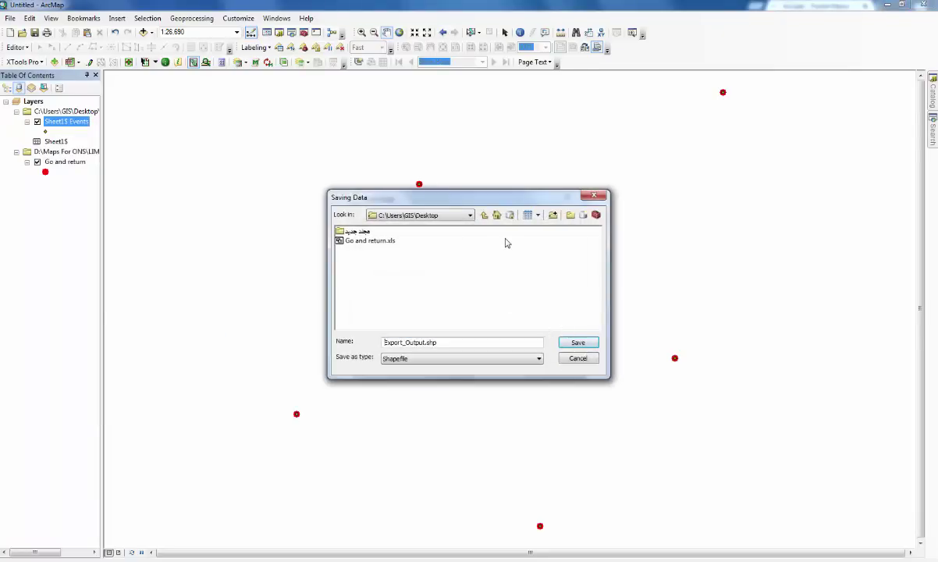
click(573, 217)
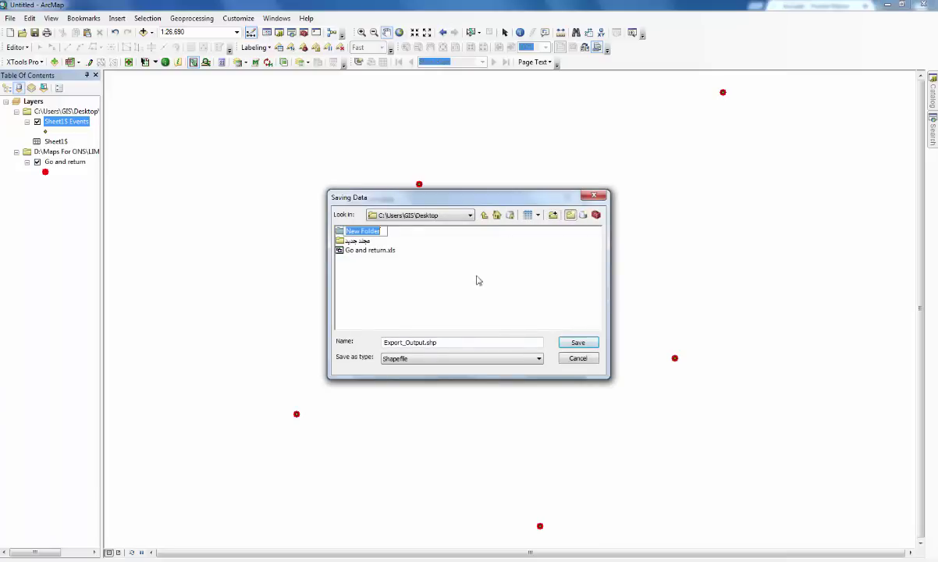
key(Return)
key(Return)
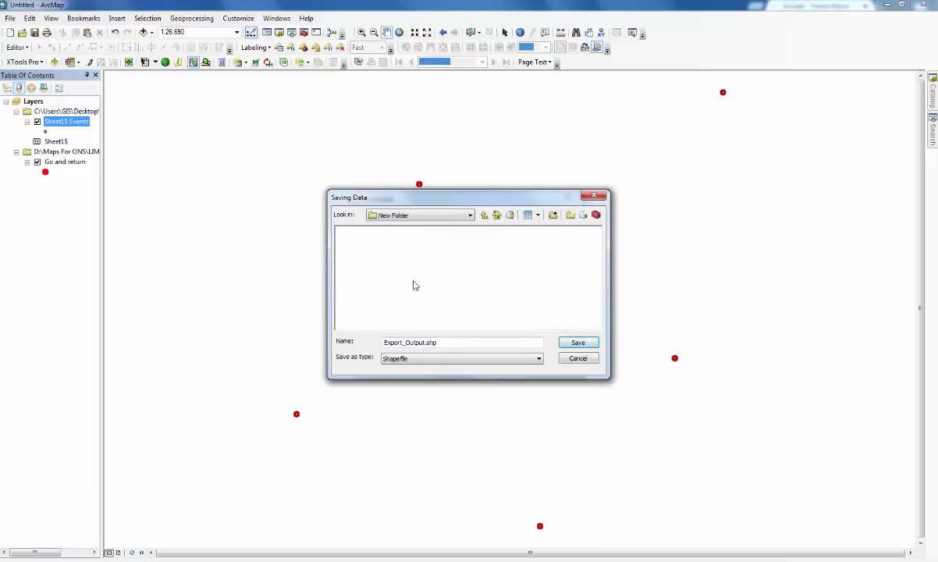
Name the output shapefile Go and return, run the export and add the exported data to the map.
drag(457, 344, 361, 345)
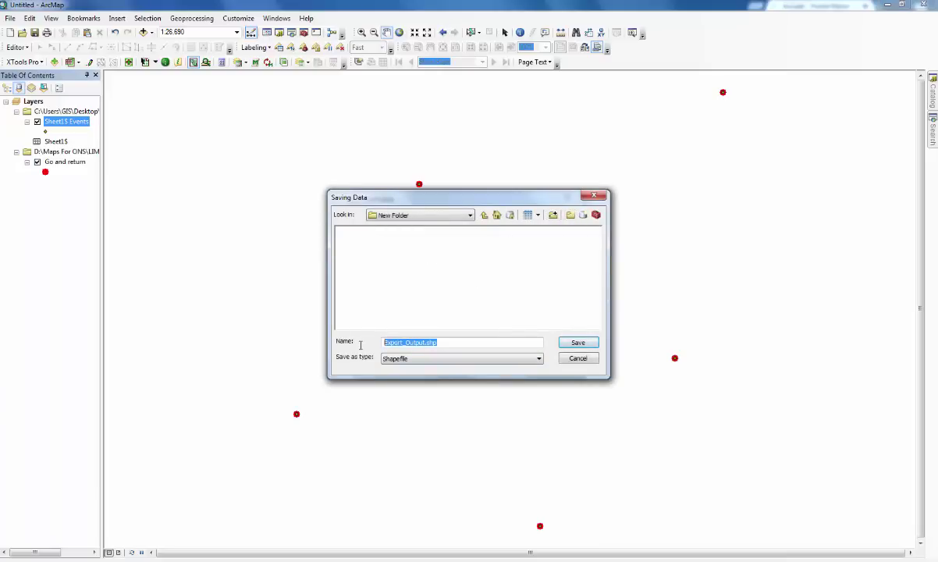
text(Go and return)
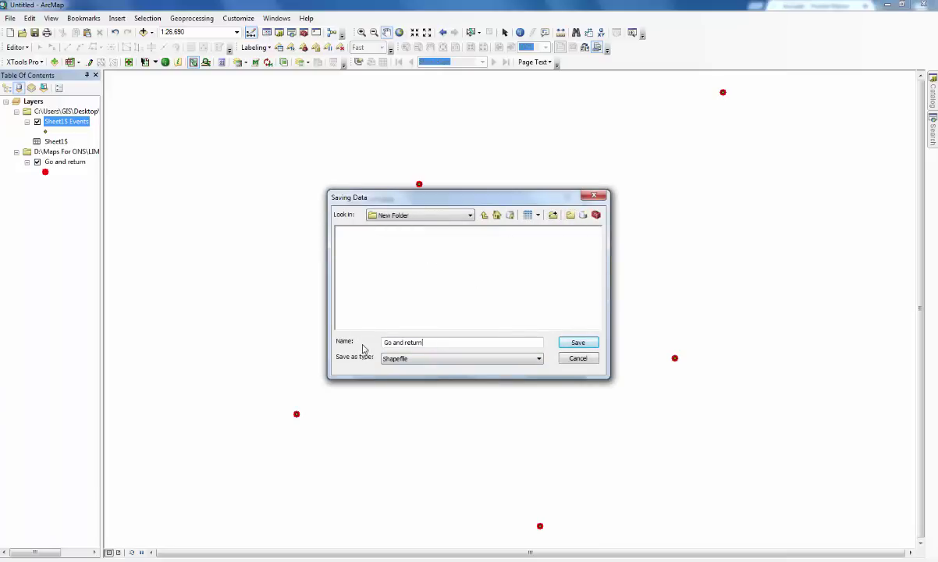
click(574, 344)
click(498, 364)
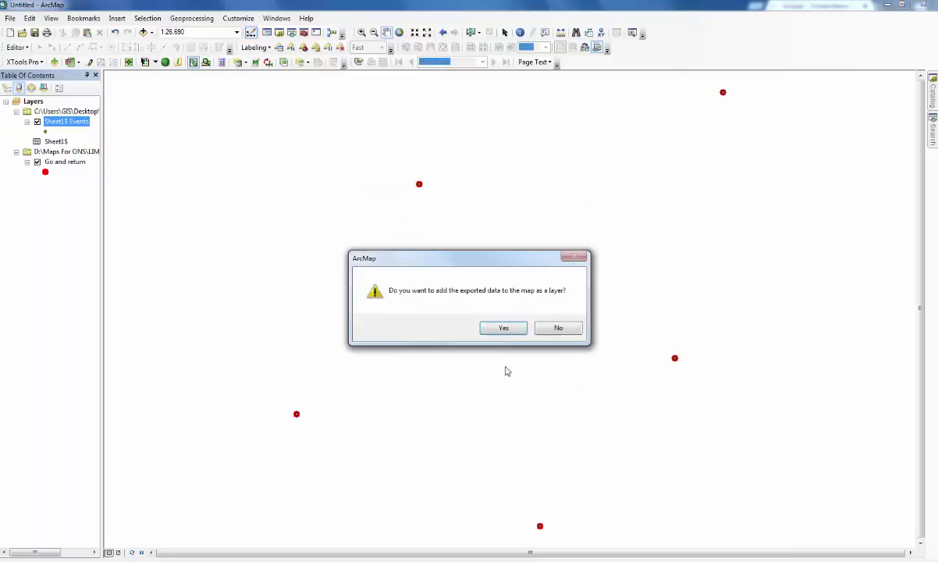
click(504, 328)
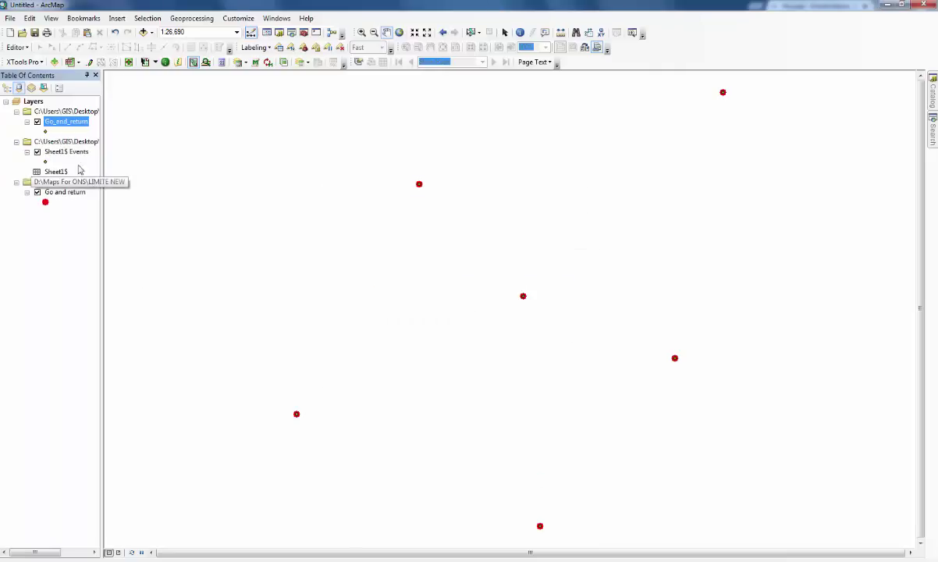
Examine all columns in the attribute table of the exported Go_and_return layer, then close the table.
right_click(66, 142)
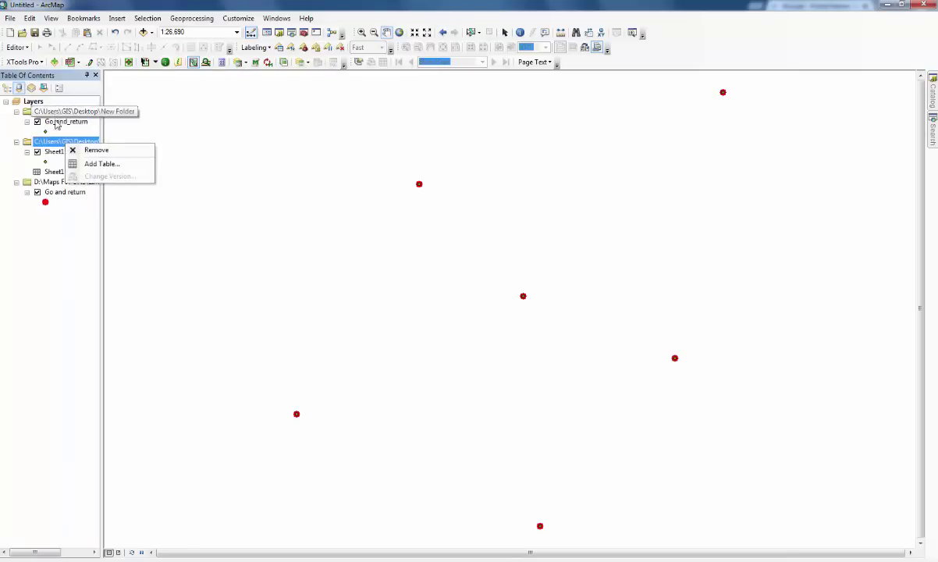
right_click(54, 123)
click(110, 183)
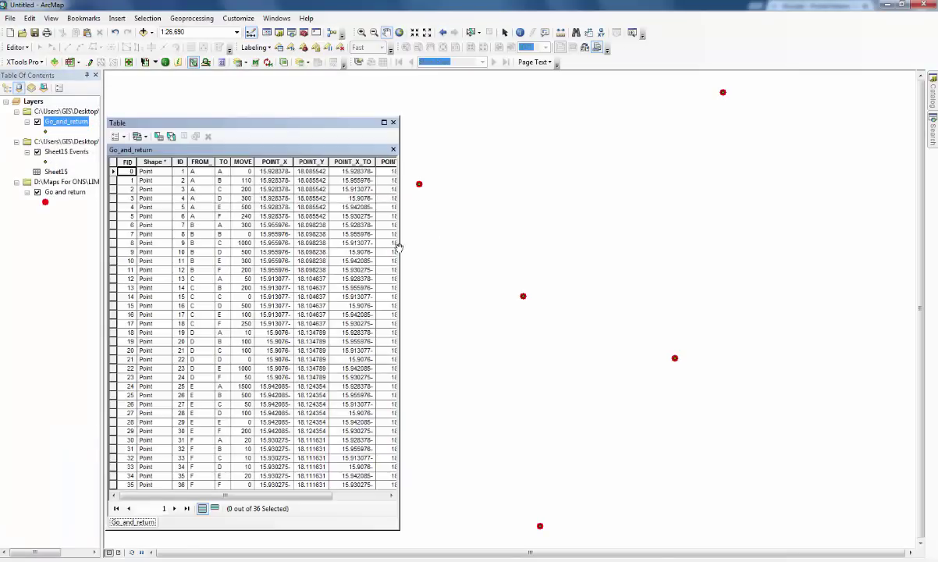
drag(398, 246, 615, 248)
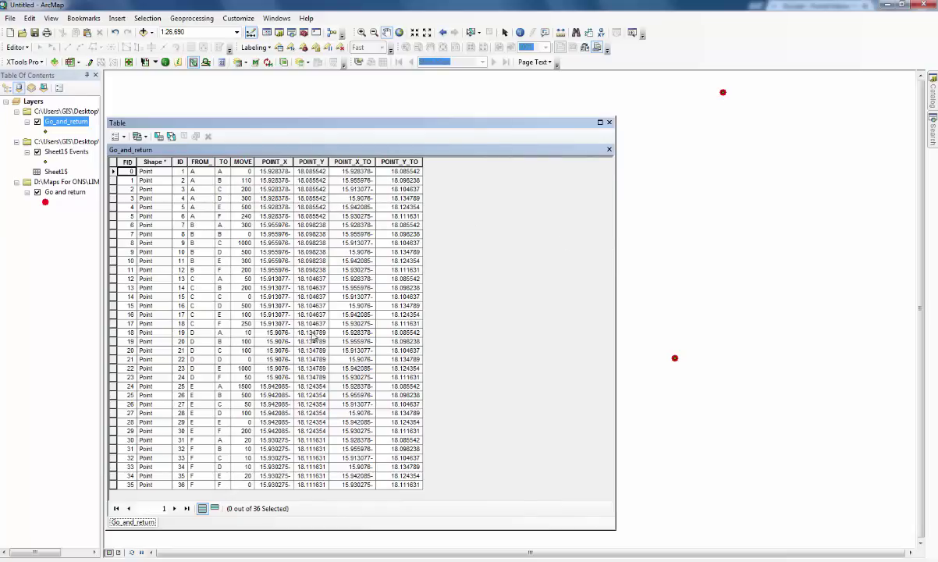
click(609, 123)
Remove the Go and return.xls source, with its Sheet1$ Events layer and Sheet1$ table, from the map.
right_click(61, 145)
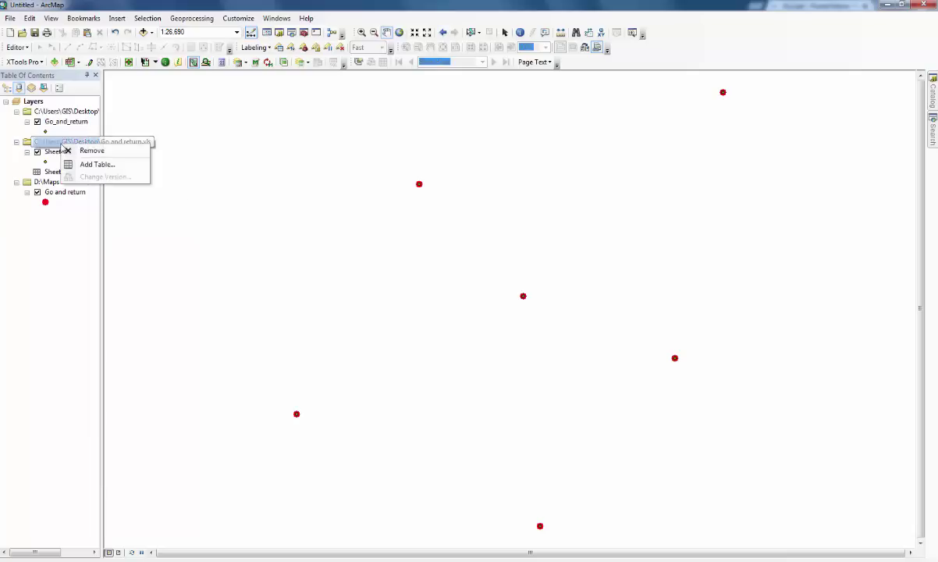
click(81, 149)
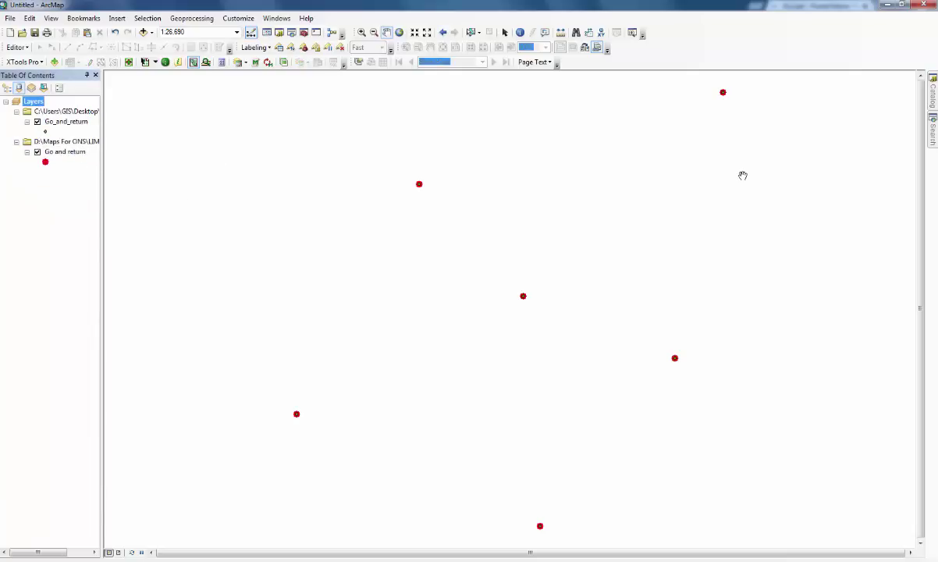
Start the XY To Line tool from the Data Management Features toolset with Go_and_return as the input table.
click(304, 32)
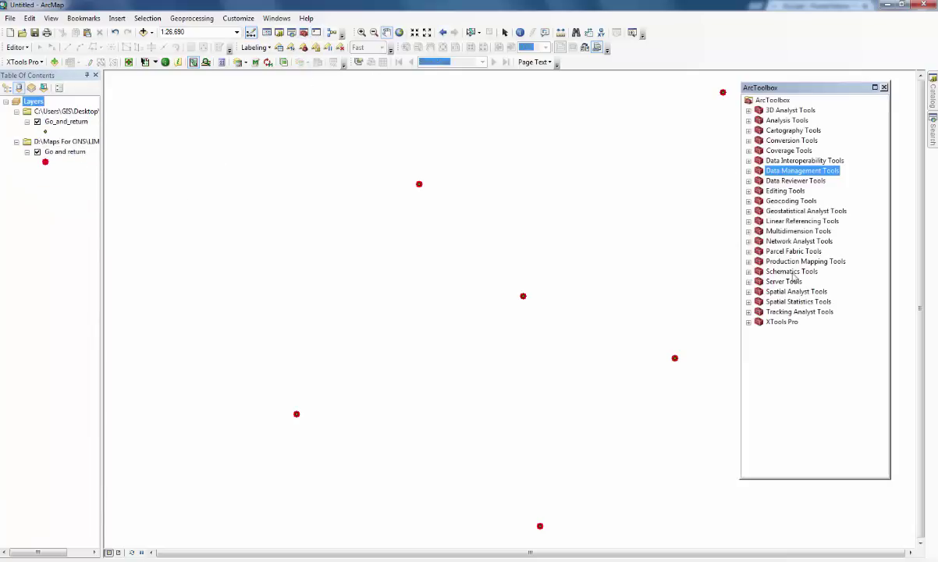
double_click(761, 174)
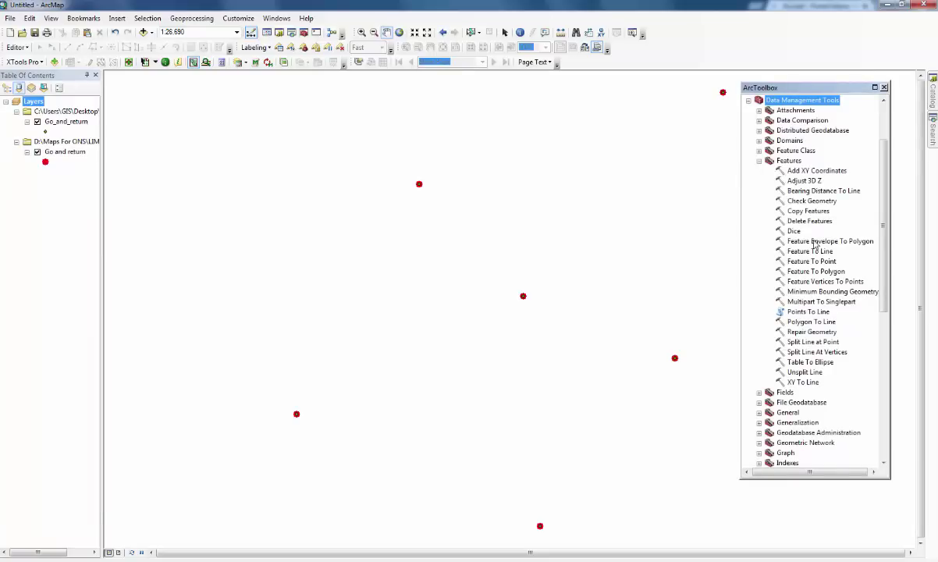
click(802, 381)
double_click(802, 381)
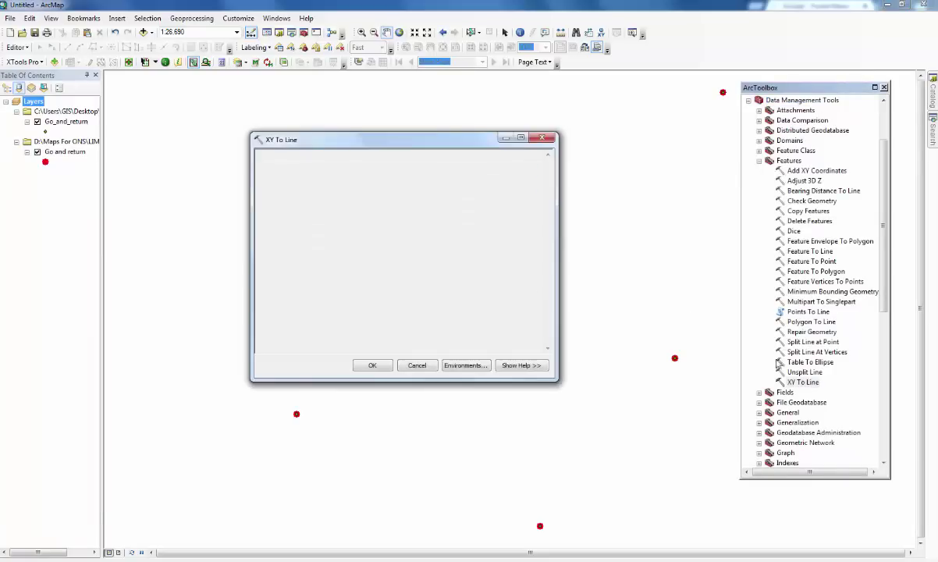
click(484, 171)
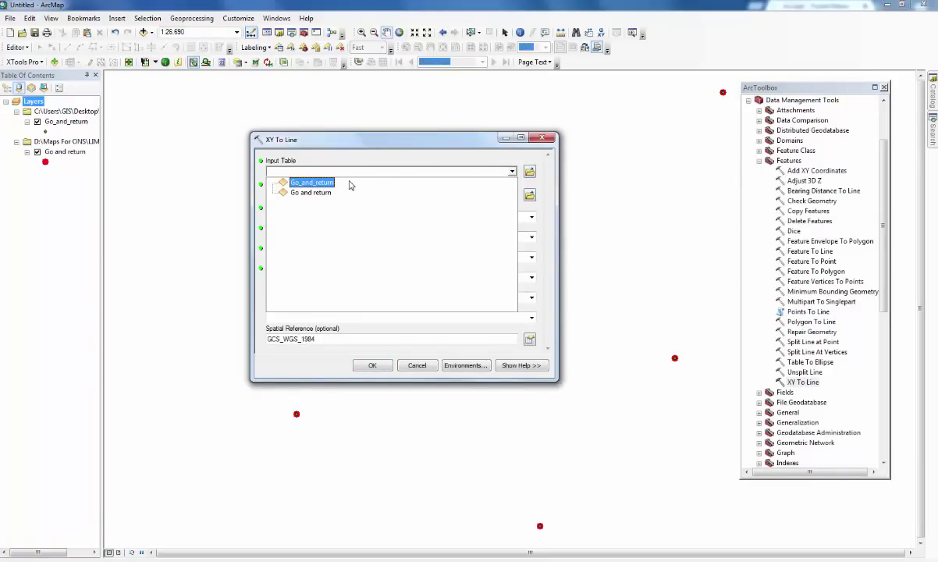
click(326, 183)
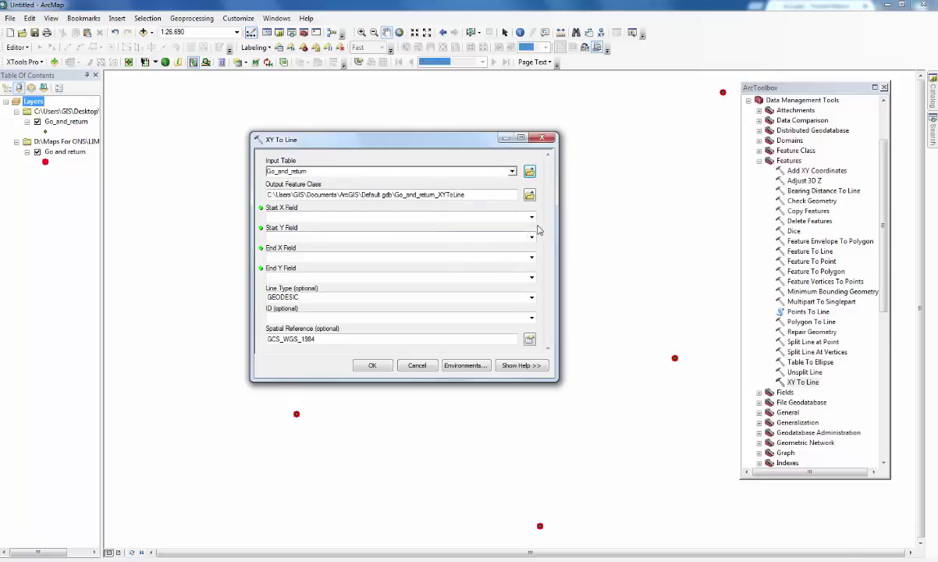
Set the start fields to POINT_X and POINT_Y and the end fields to POINT_X_TO and POINT_Y_TO.
click(500, 217)
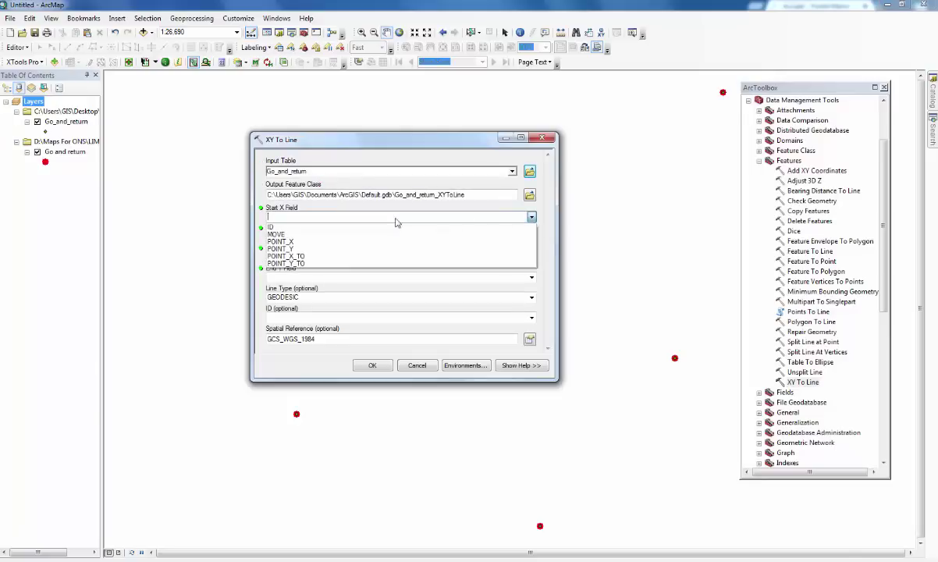
click(297, 243)
click(532, 237)
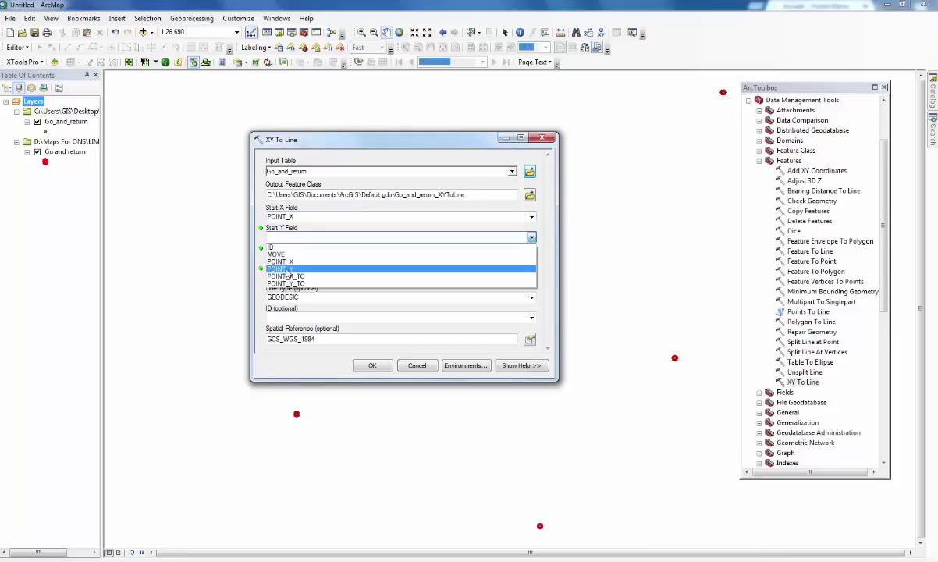
click(287, 270)
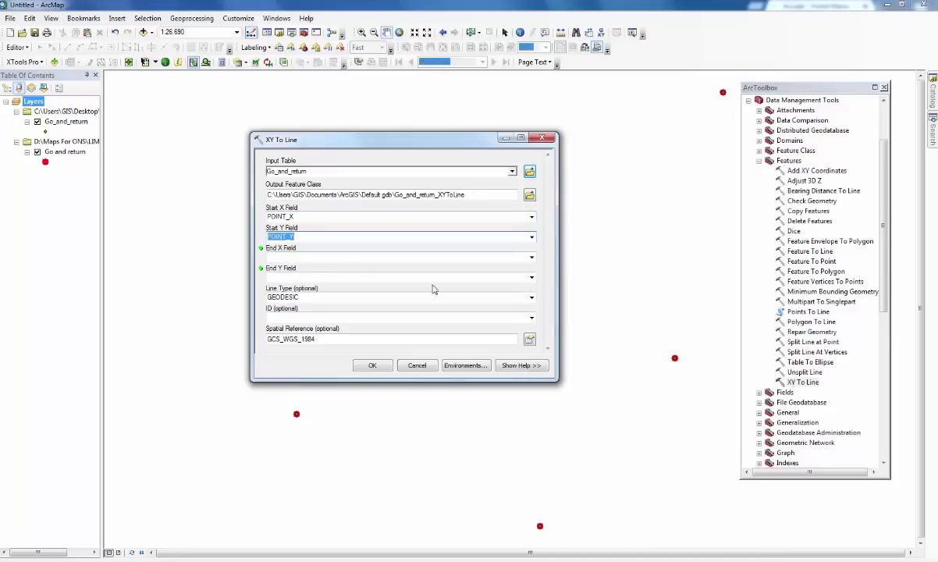
click(531, 256)
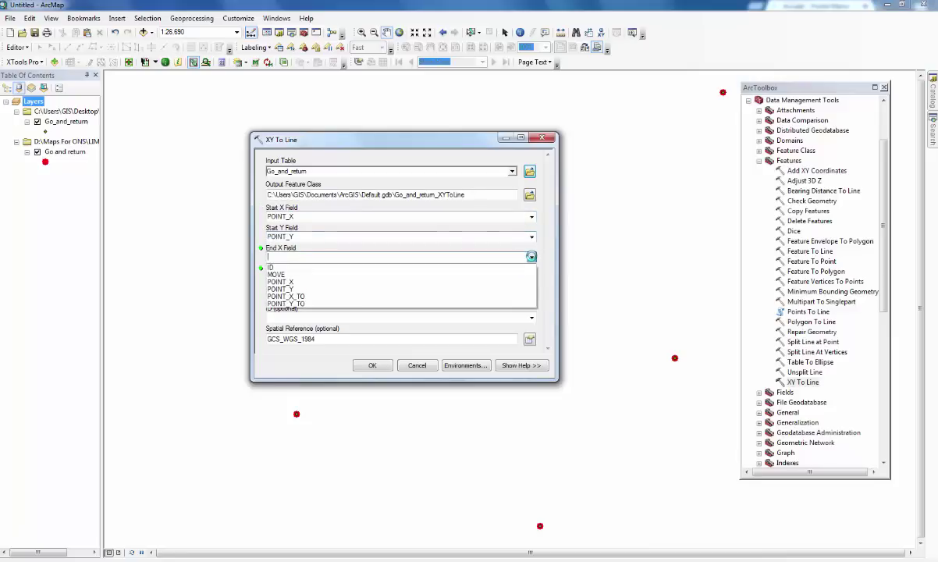
click(348, 300)
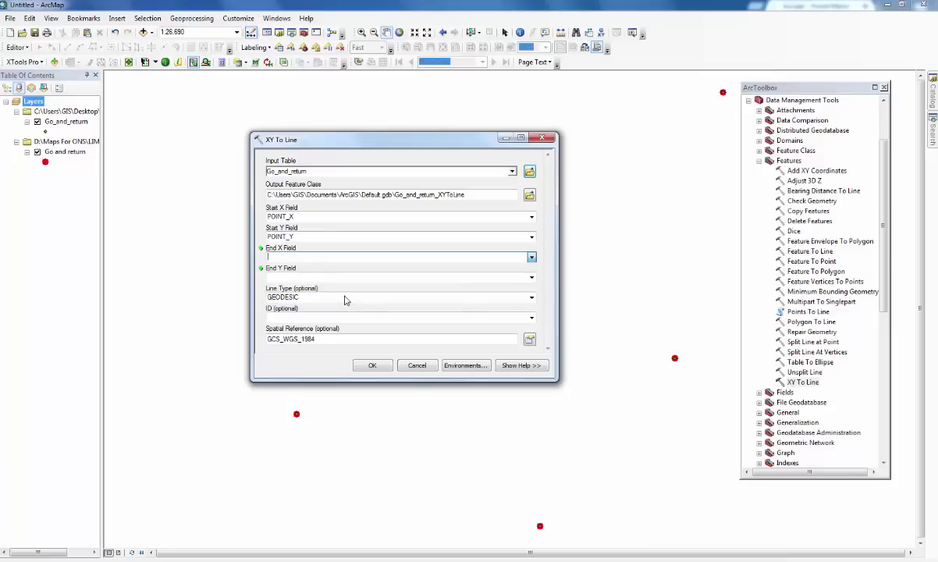
click(531, 278)
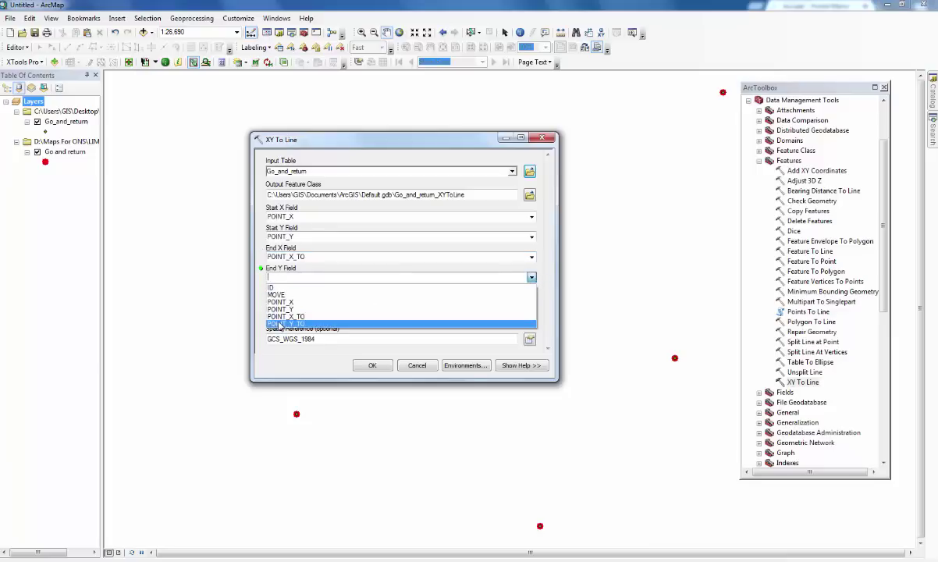
click(281, 322)
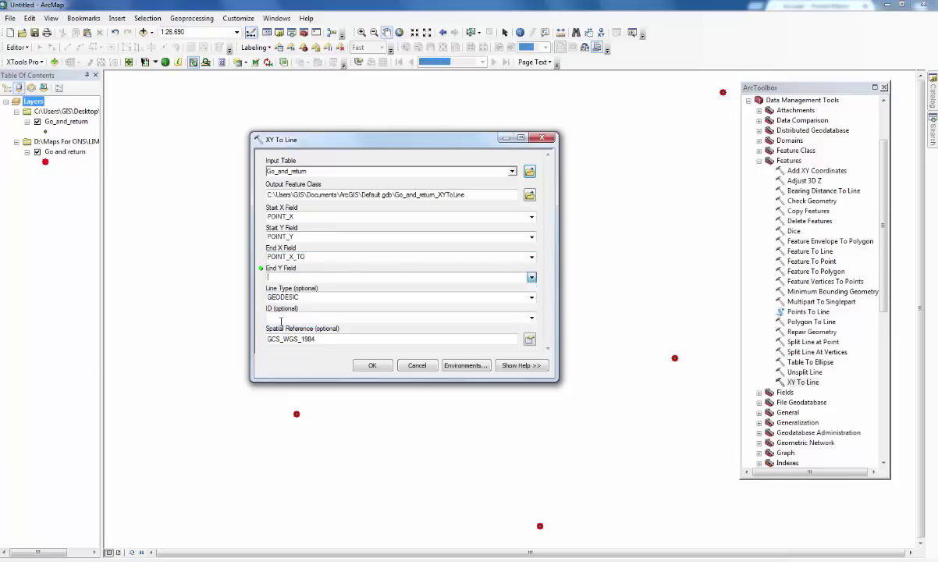
Set the optional ID field to ID, run XY To Line, and close ArcToolbox.
click(531, 318)
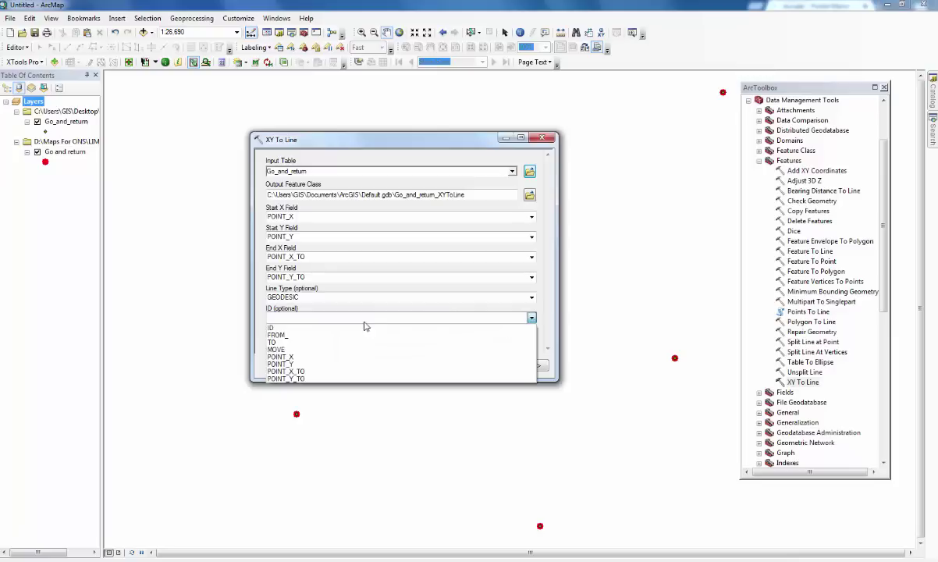
click(277, 328)
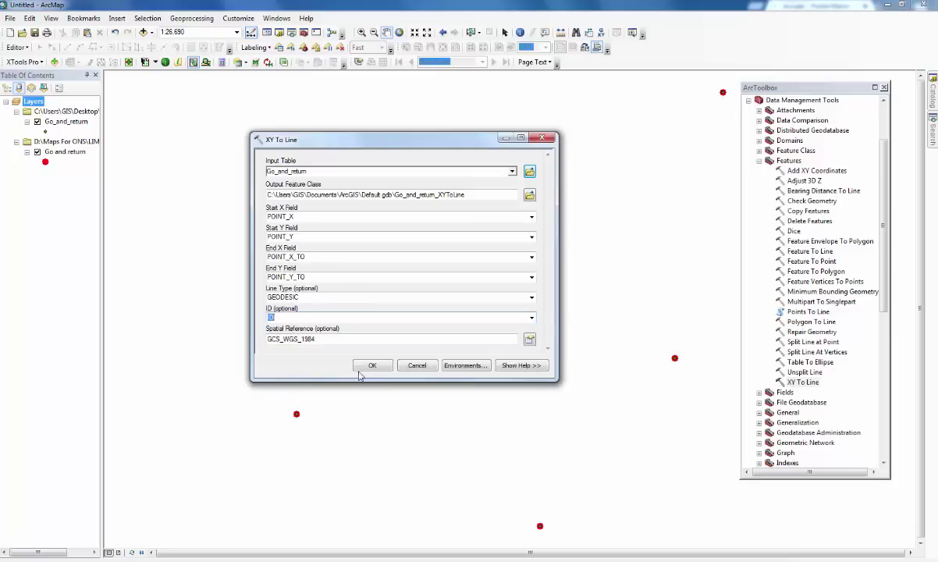
click(370, 366)
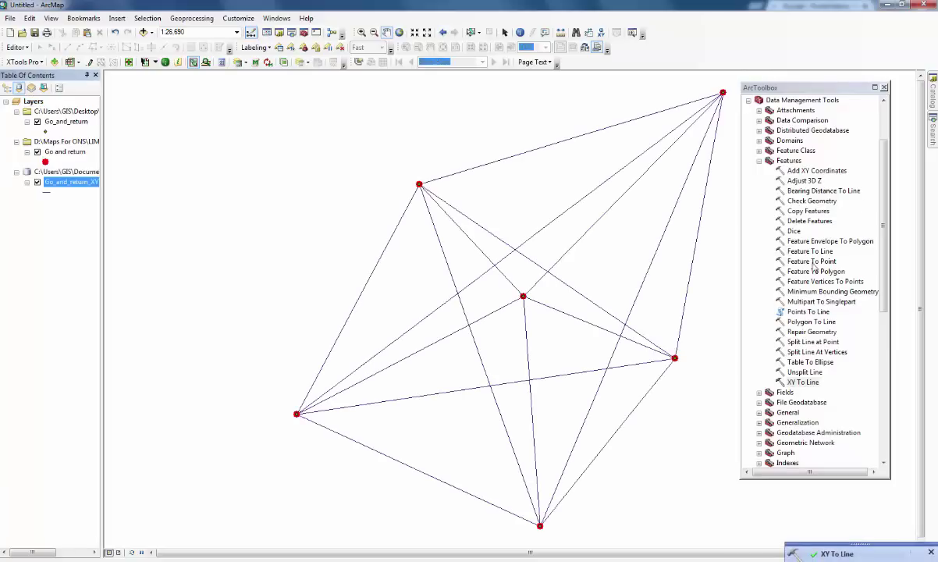
click(884, 88)
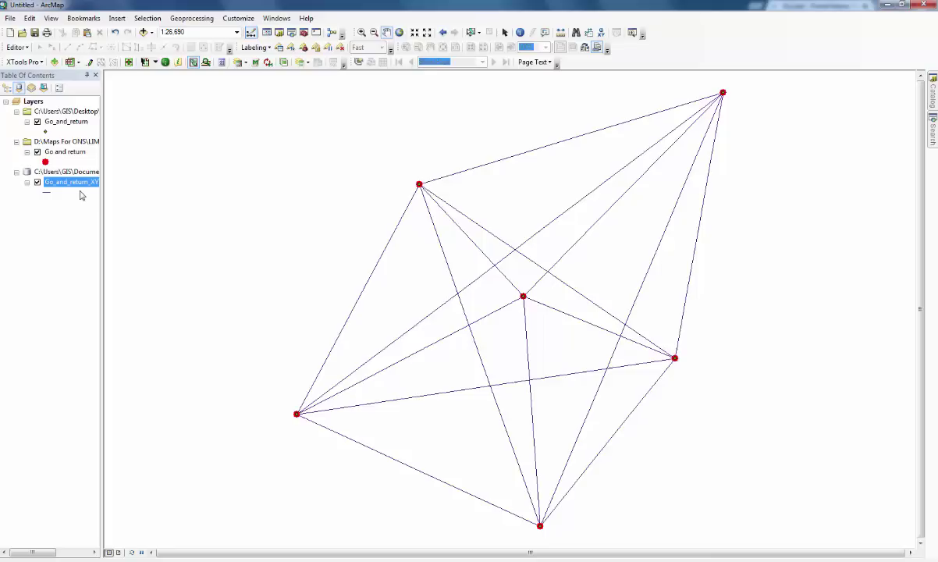
List the layers by drawing order and give the Go_and_return points the CONCESSION symbol at an increased size.
click(7, 88)
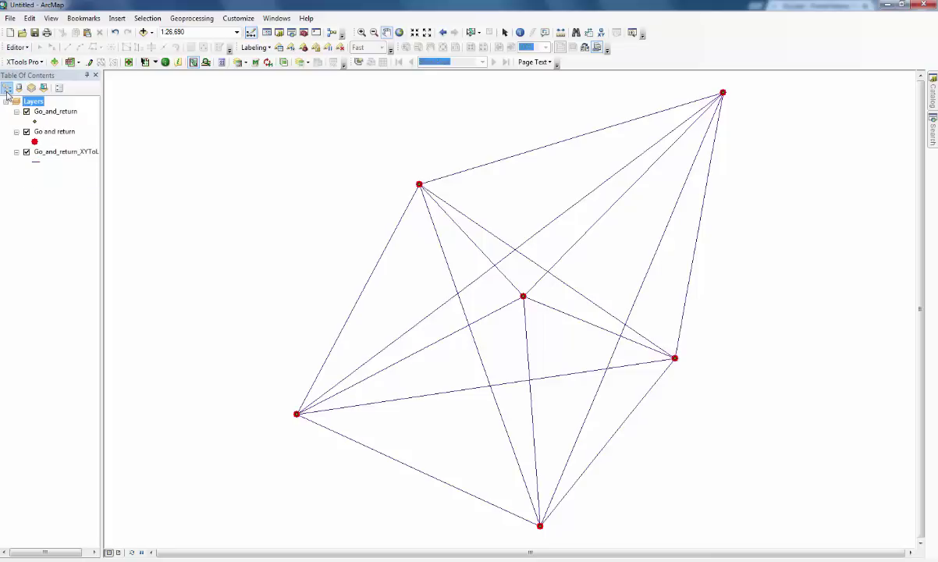
click(35, 123)
click(376, 215)
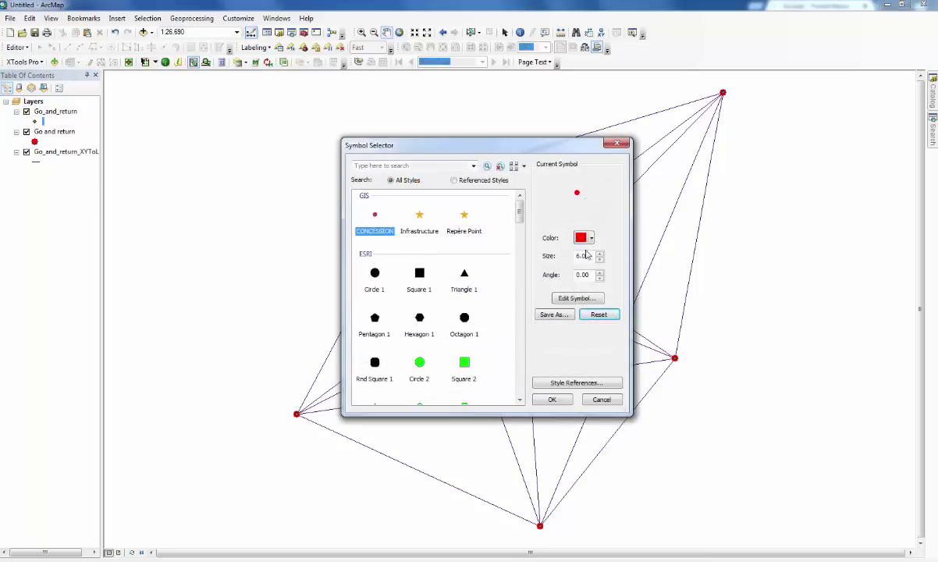
click(601, 256)
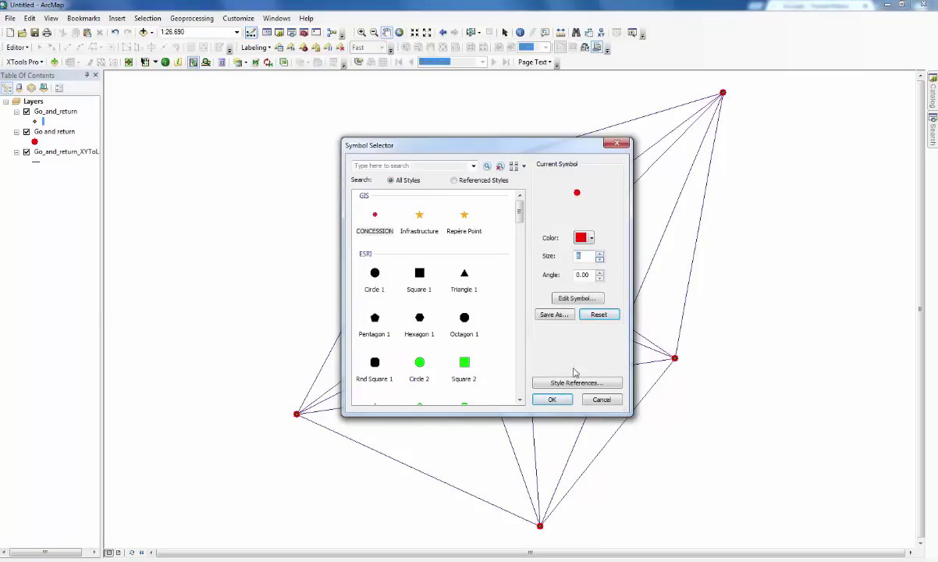
click(550, 399)
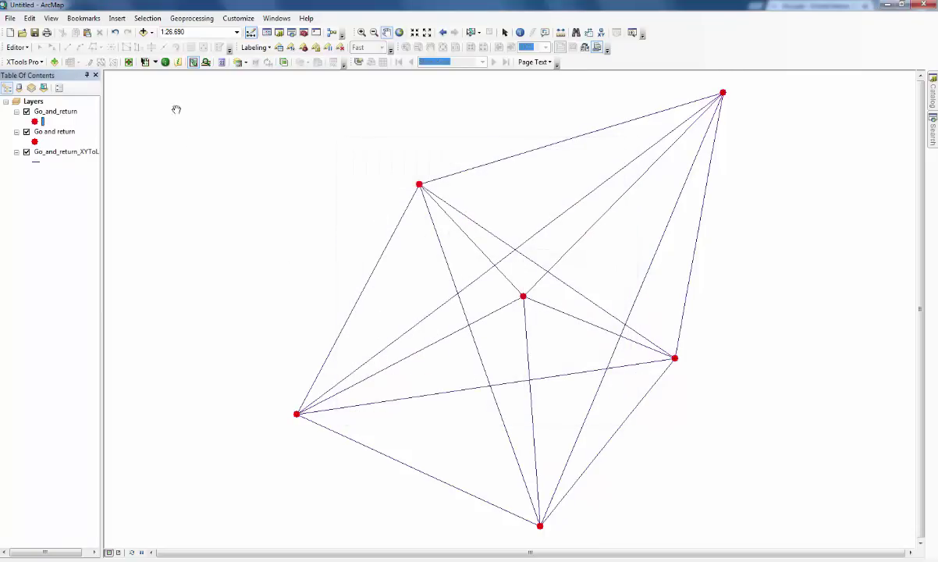
Hide the Go and return layer and start an edit session on the Go_and_return_XYToLine layer.
click(26, 131)
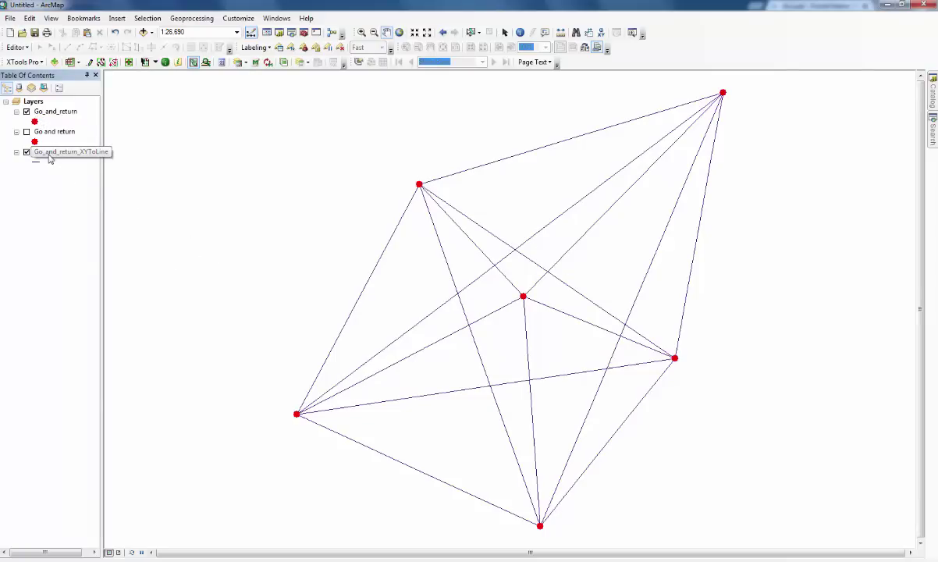
click(48, 155)
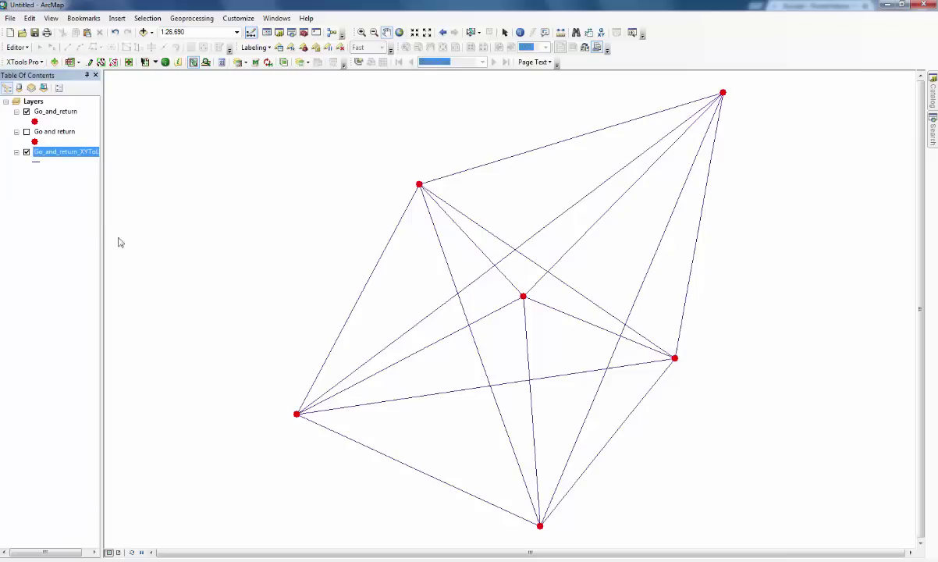
right_click(42, 155)
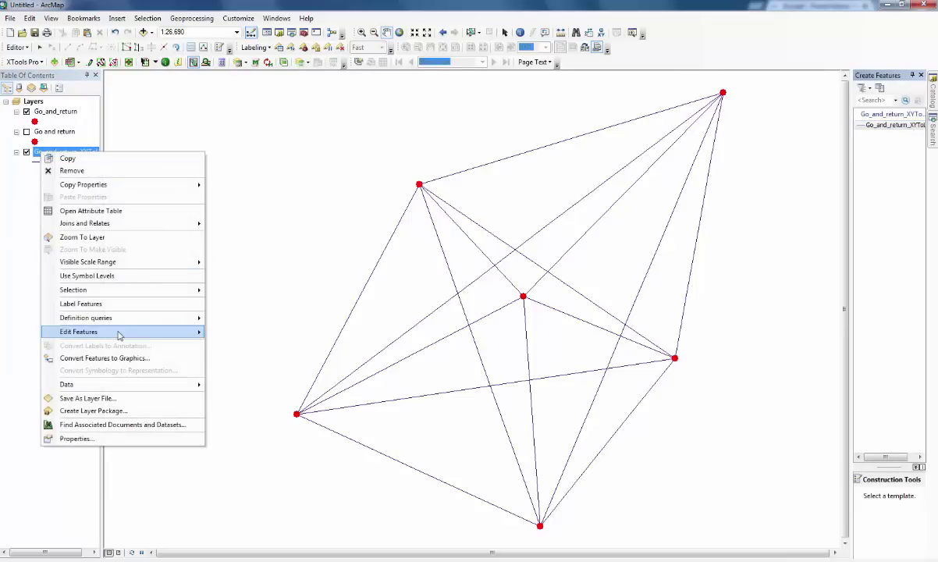
mouse_move(122, 333)
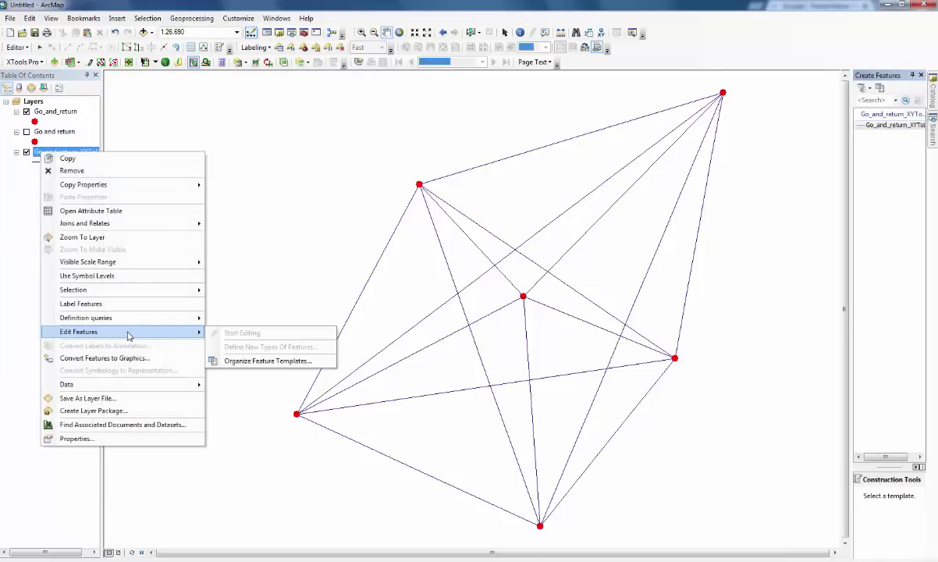
click(18, 260)
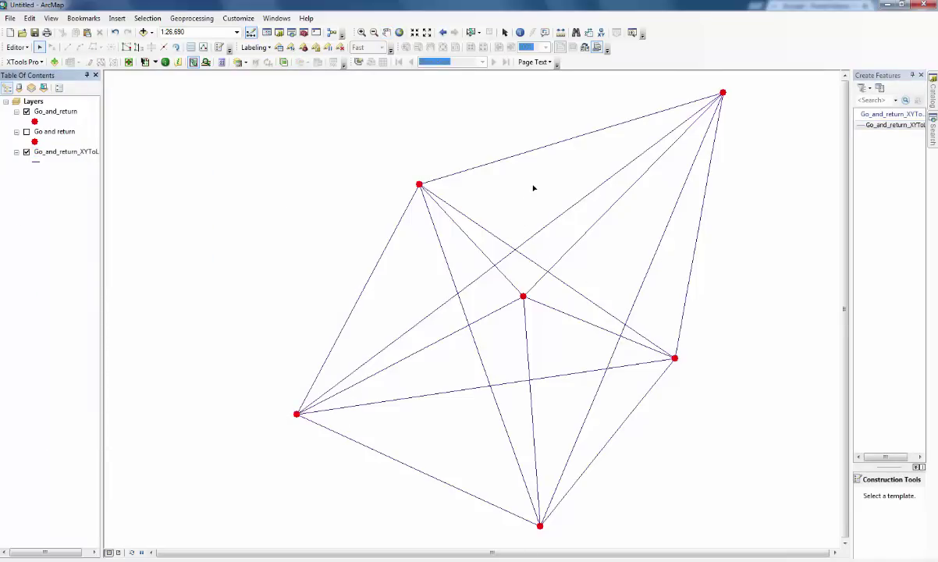
Change one line between the northeast point and the easternmost point below it into a circular arc bulging moderately eastward.
drag(534, 188, 396, 190)
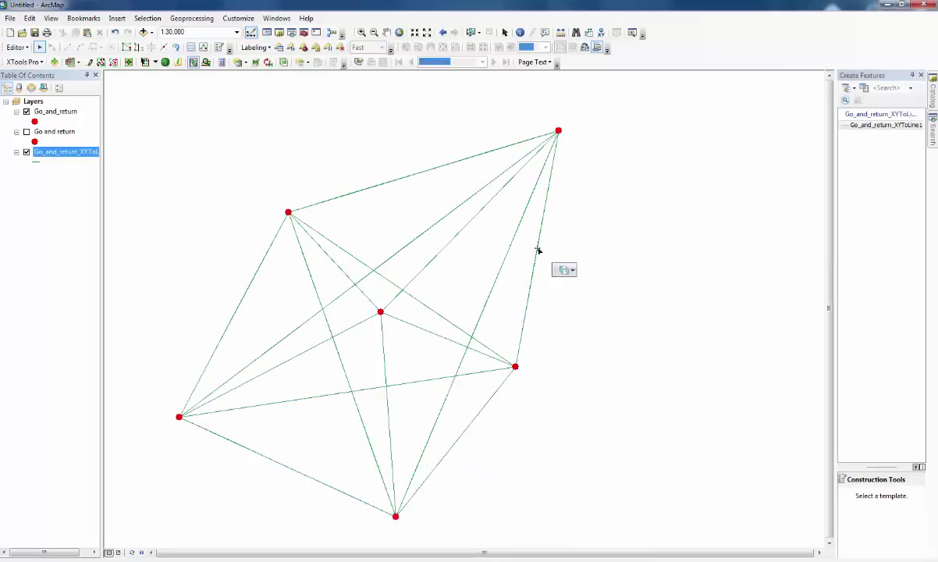
double_click(538, 251)
right_click(537, 250)
mouse_move(583, 356)
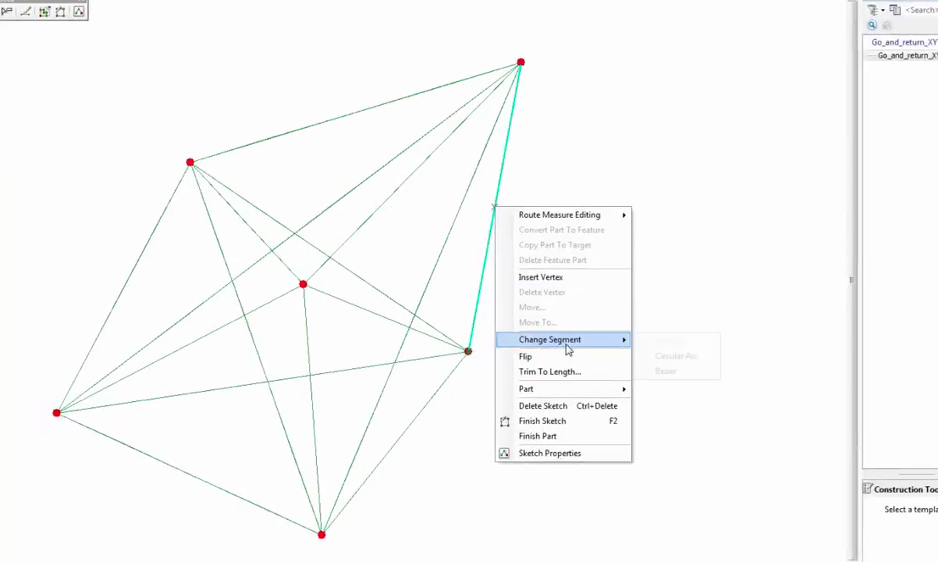
click(676, 369)
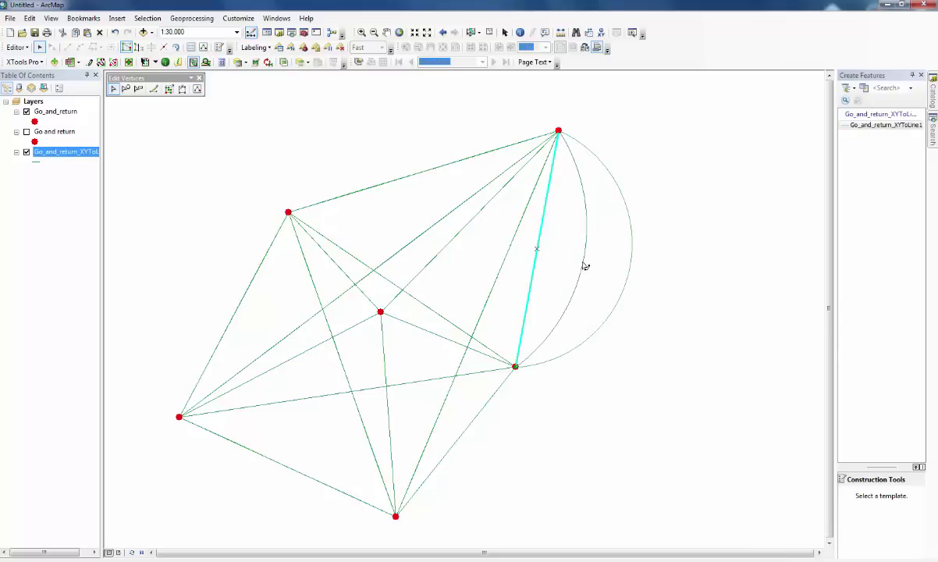
click(578, 264)
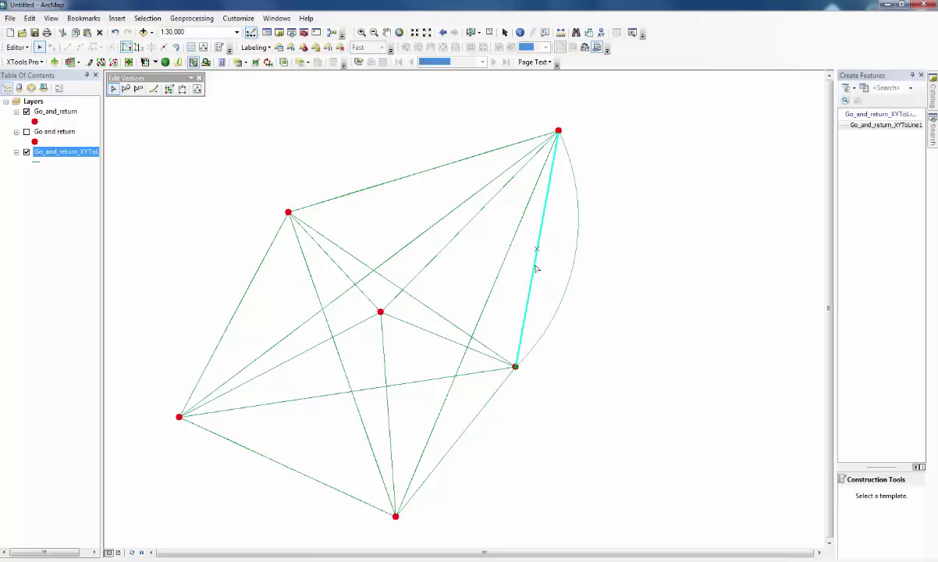
Change one line between the northeast point and the southernmost point into a wide circular arc passing outside the first arc.
click(444, 408)
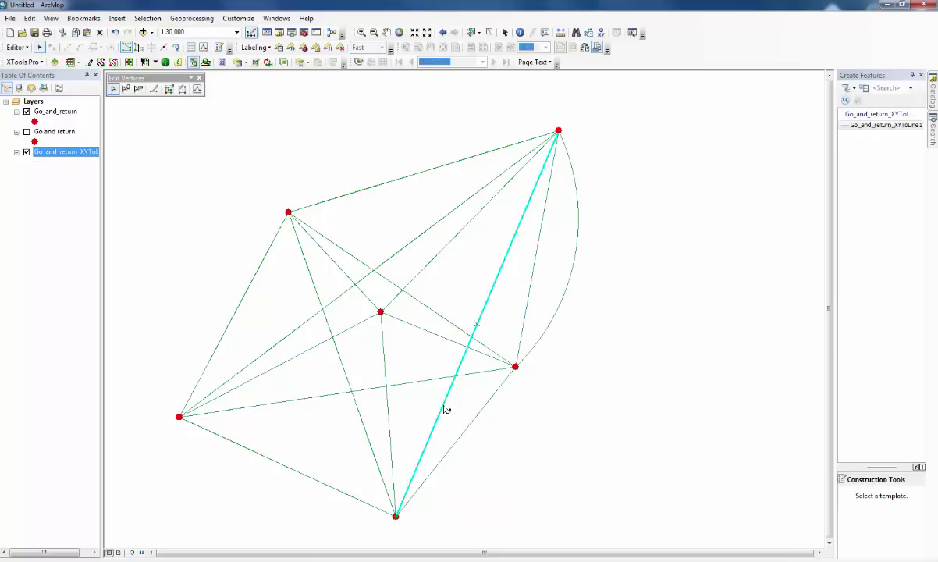
right_click(444, 409)
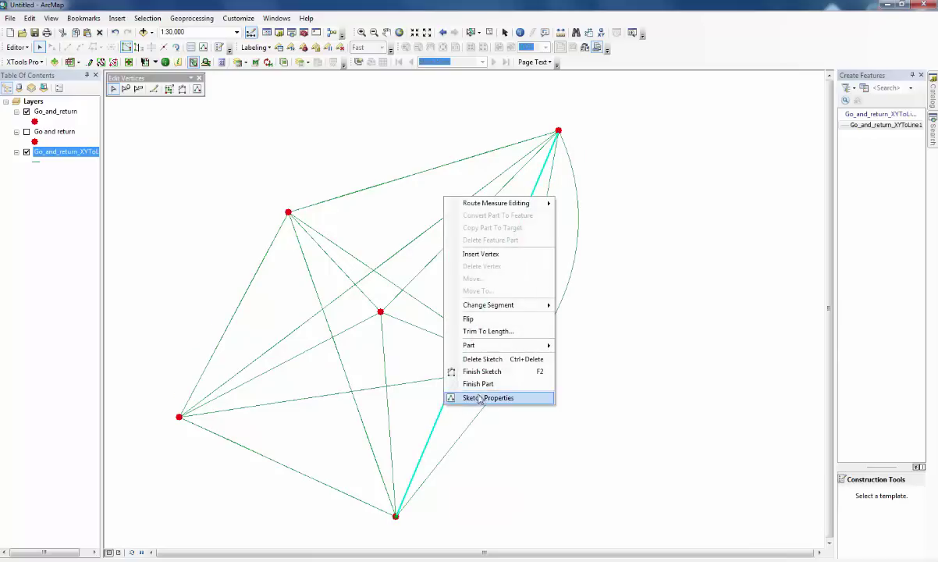
mouse_move(513, 308)
click(591, 318)
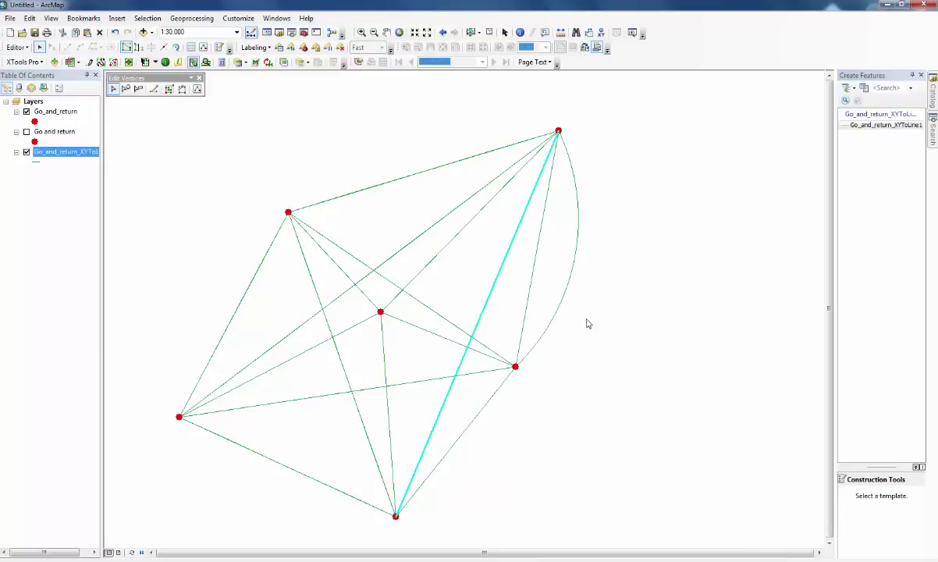
click(629, 398)
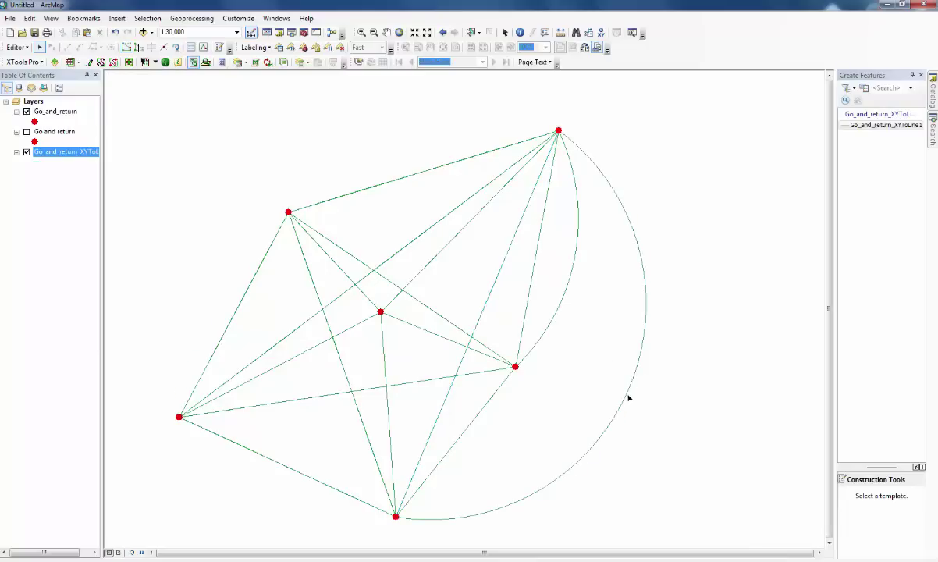
Reshape the wide outer arc between the northeast and southernmost points into a flatter curve closer to the first arc.
click(629, 398)
double_click(629, 396)
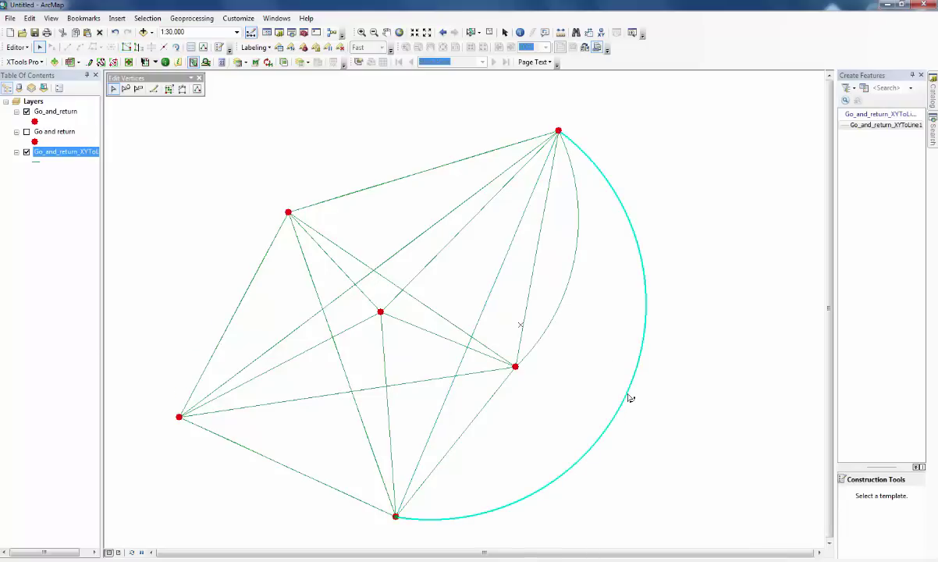
drag(597, 388, 590, 386)
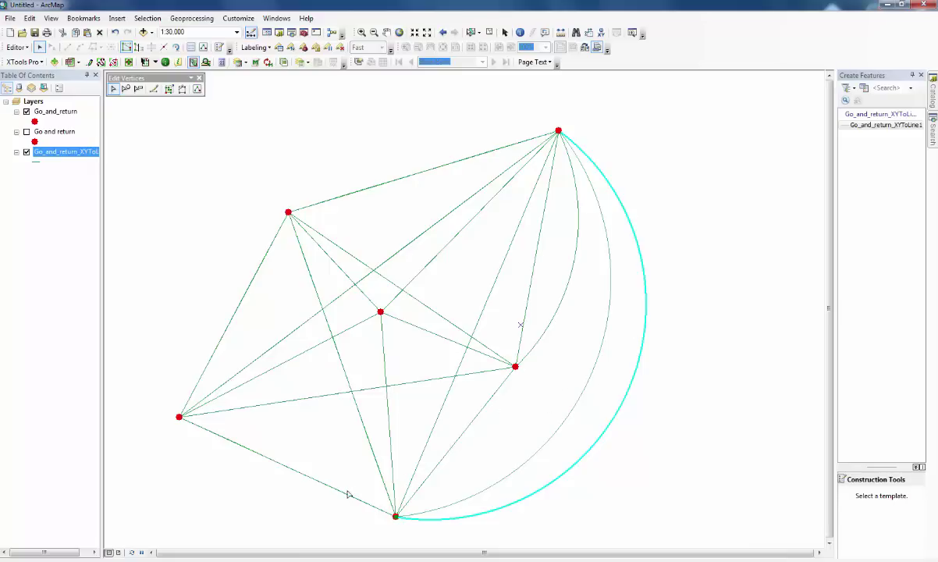
Change one line between the westernmost and southernmost points into a circular arc bulging outward to the southwest.
drag(426, 406, 460, 331)
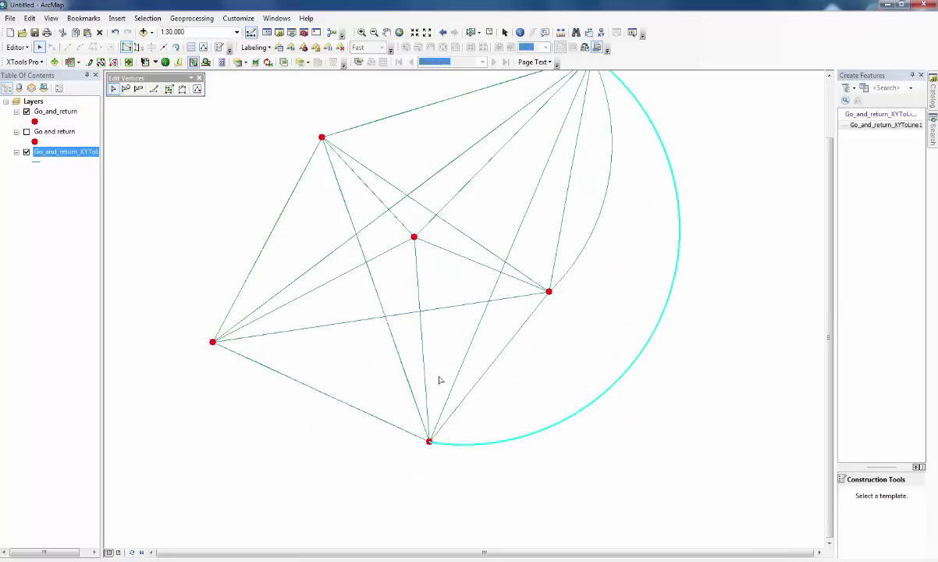
click(391, 426)
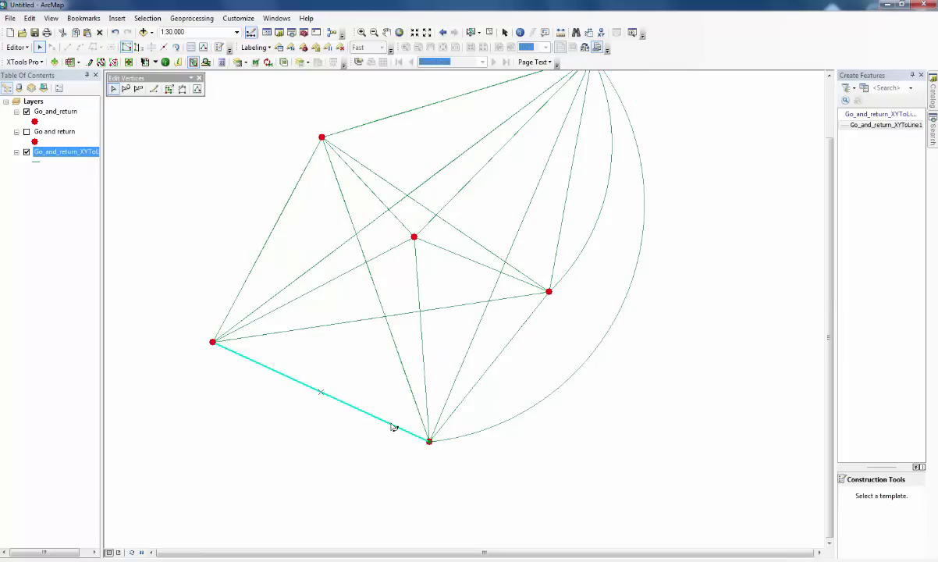
right_click(392, 426)
mouse_move(494, 321)
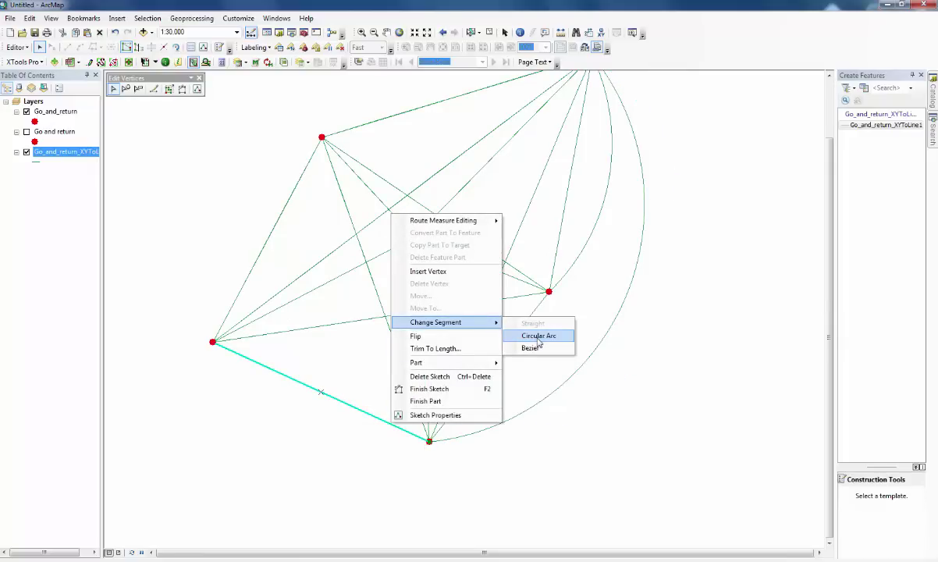
click(538, 337)
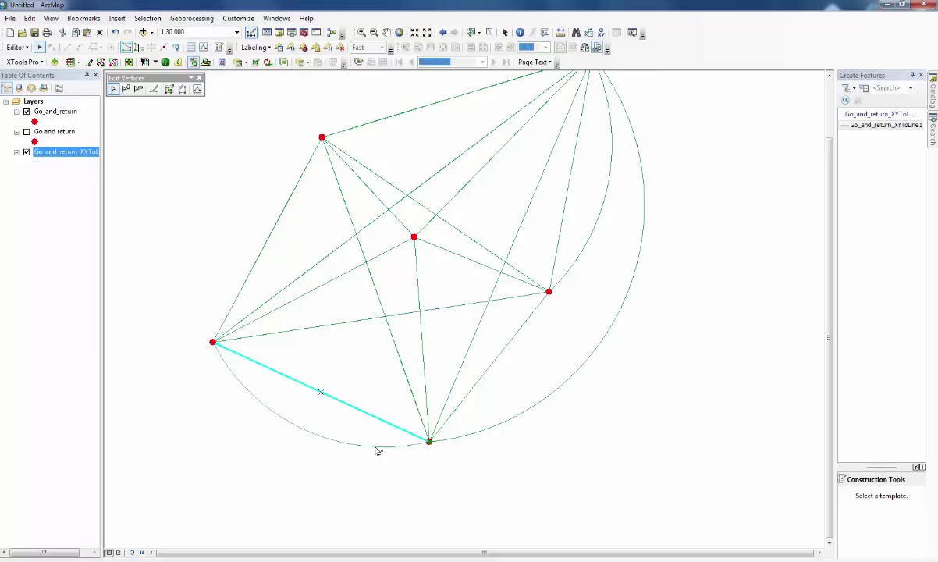
click(340, 473)
drag(448, 350, 460, 355)
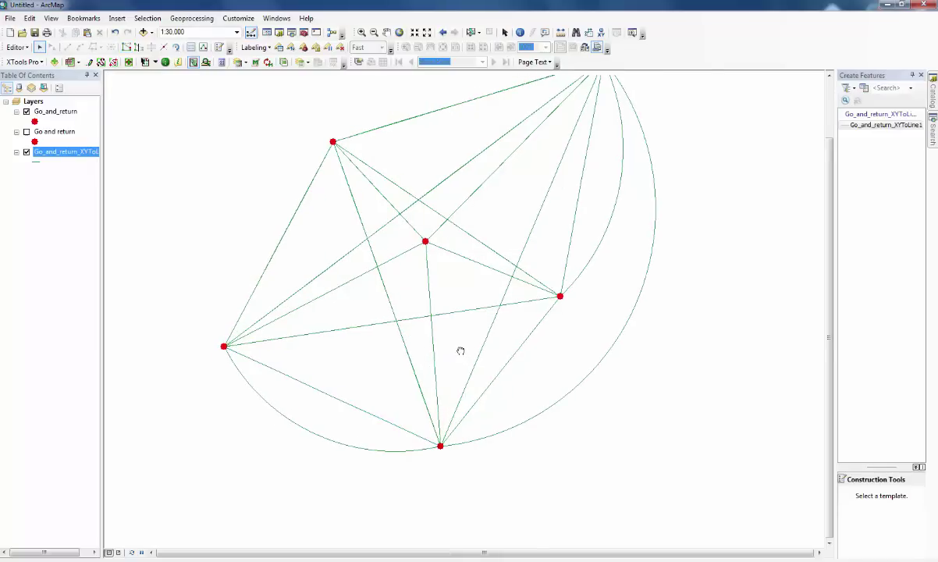
Delete the three intermediate vertices 1, 2 and 3 from the straight line between the westernmost and southernmost points.
double_click(376, 416)
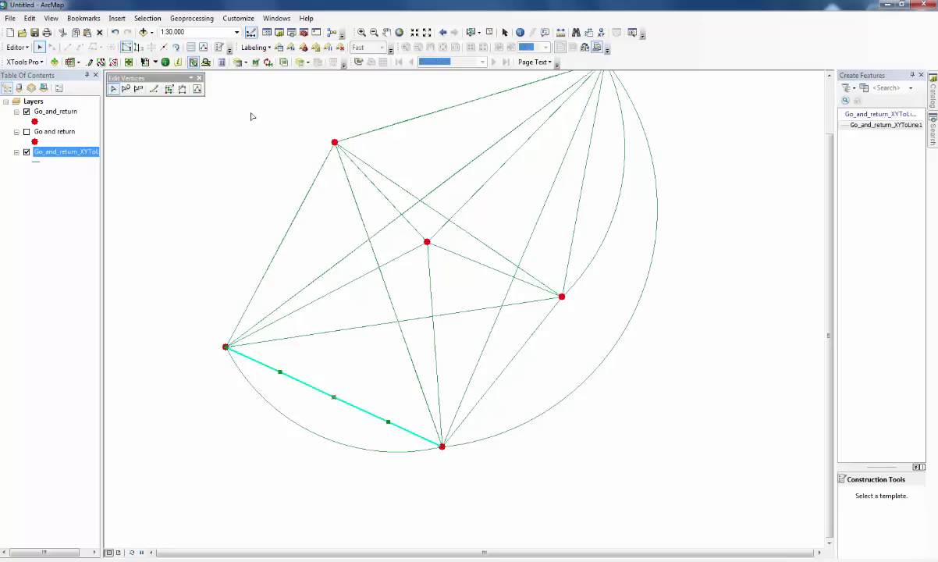
click(203, 46)
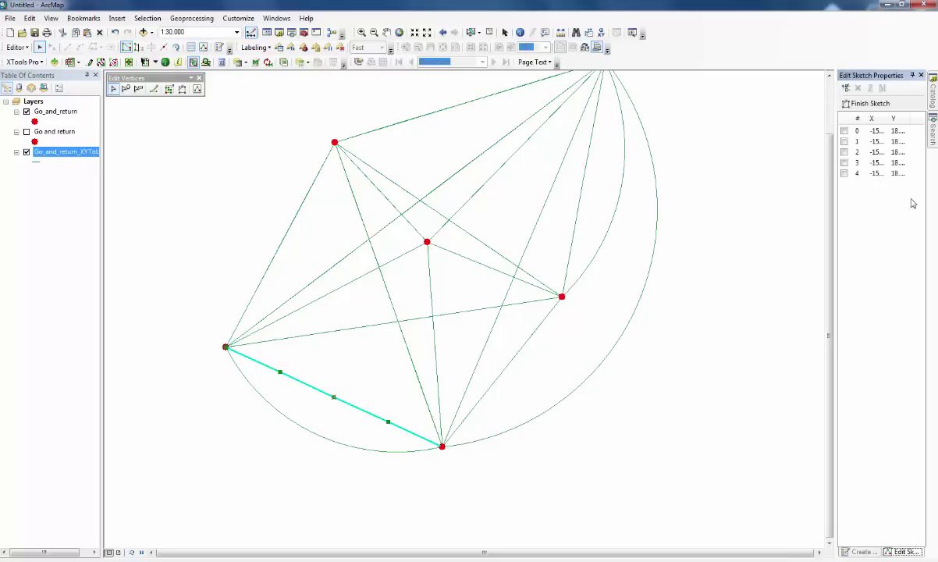
click(843, 141)
click(836, 159)
click(837, 171)
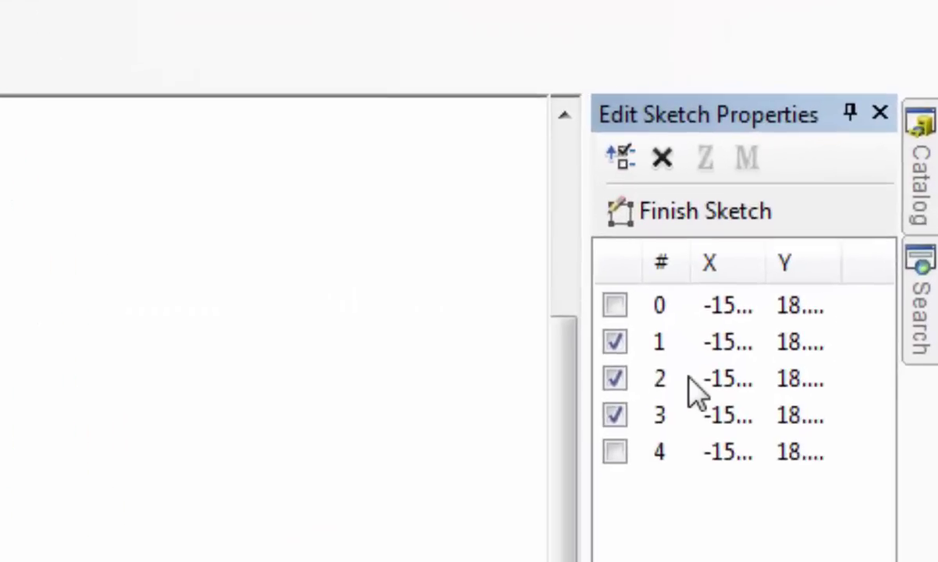
click(659, 160)
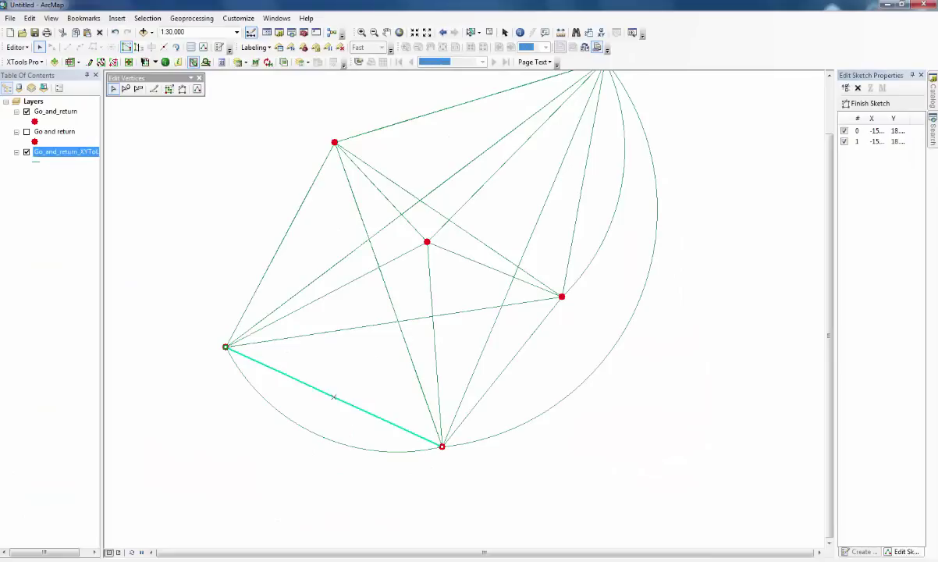
Change the straight segment between the westernmost and southernmost points into a shallow circular arc inside the existing southwest arc.
mouse_move(429, 305)
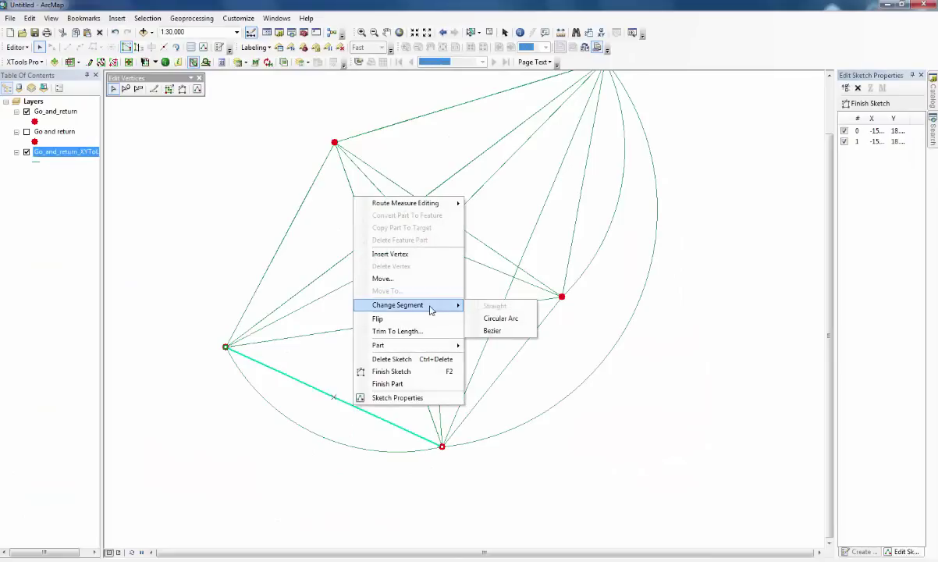
click(509, 319)
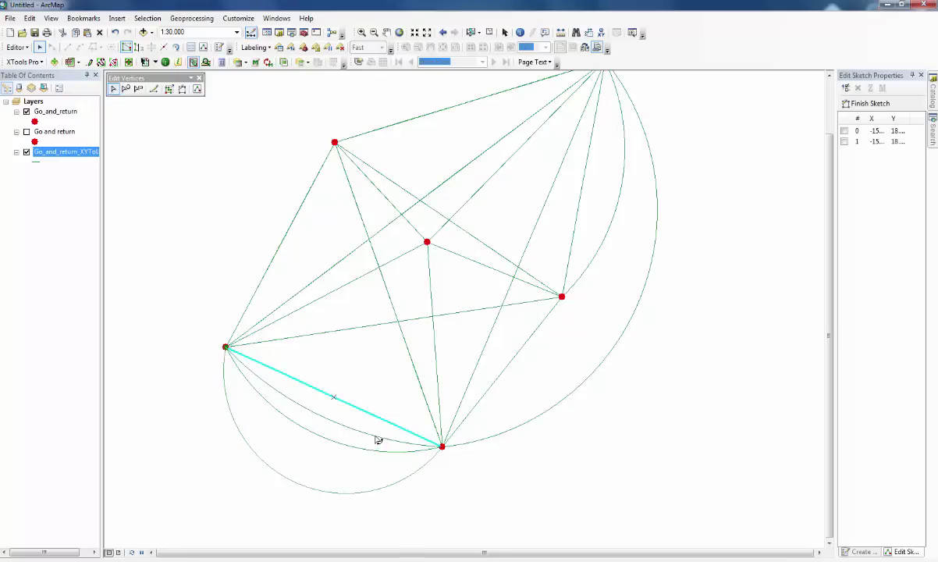
click(394, 450)
click(450, 480)
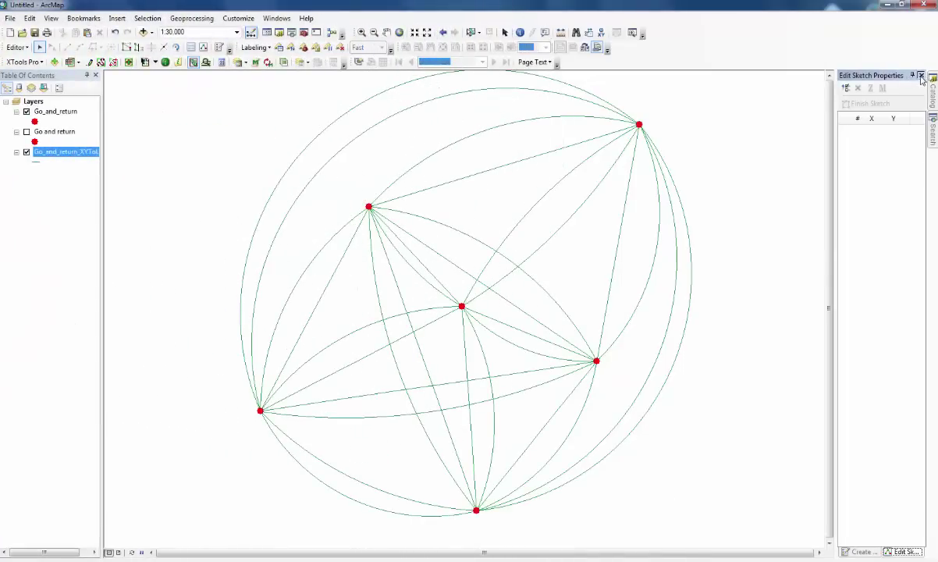
Close the sketch properties and feature creation panes, save the edits, and stop the editing session.
click(921, 76)
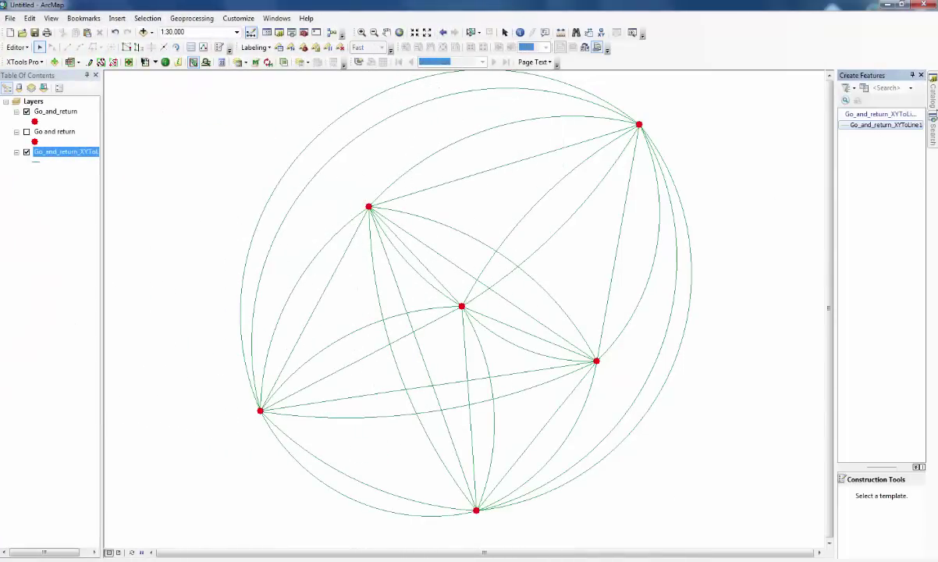
click(921, 75)
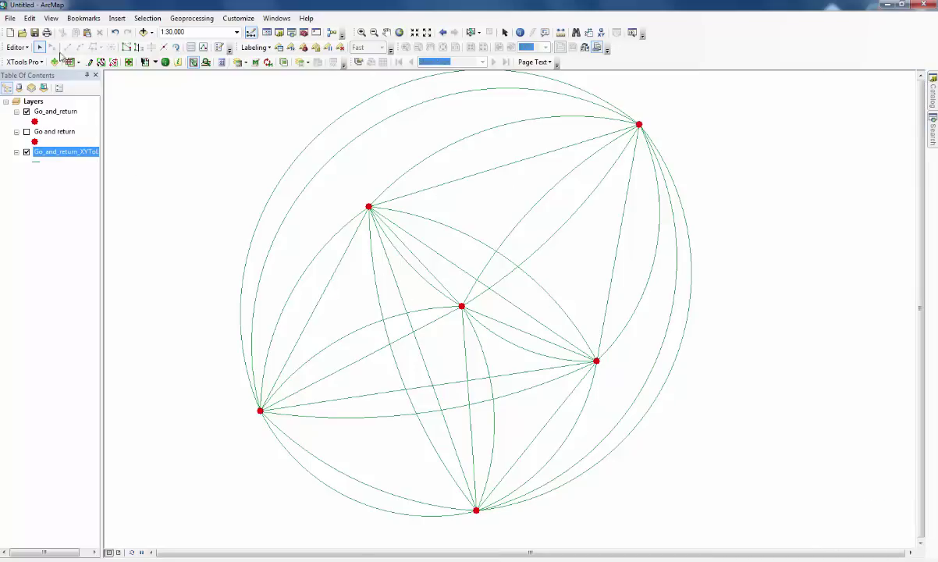
click(18, 47)
click(30, 87)
click(17, 47)
click(35, 67)
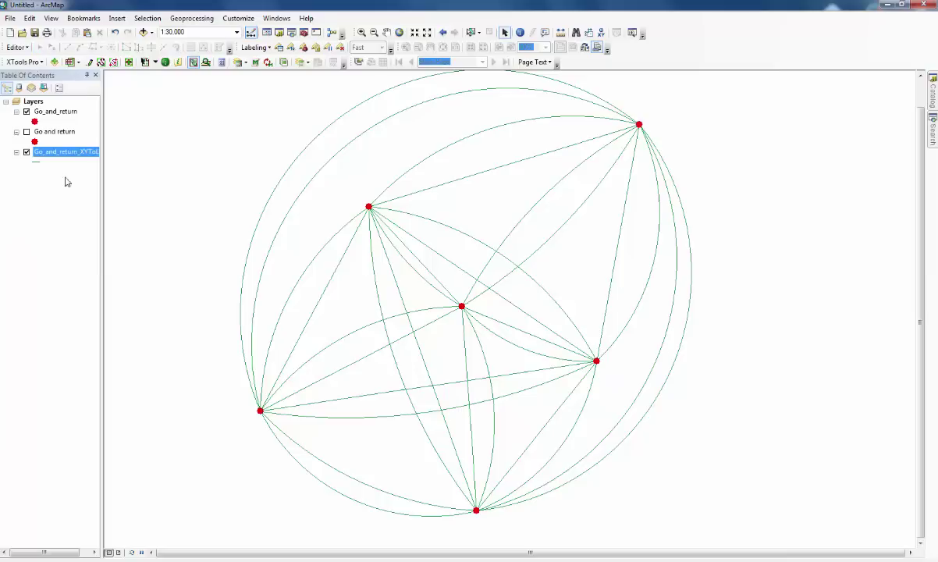
Delete the fields POINT_X, POINT_Y, POINT_X_TO and POINT_Y_TO from the attribute table of the Go_and_return_XYToLine1 layer.
right_click(69, 153)
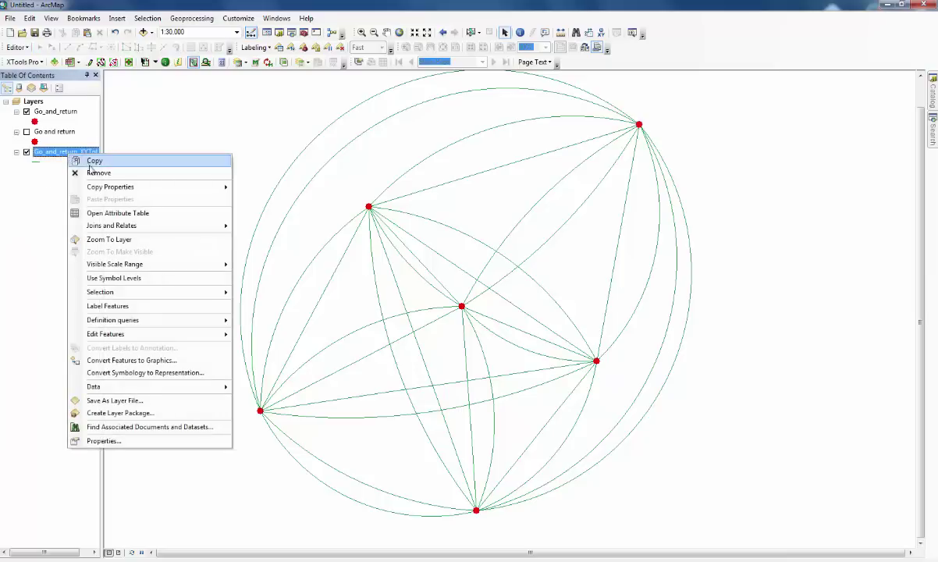
click(117, 212)
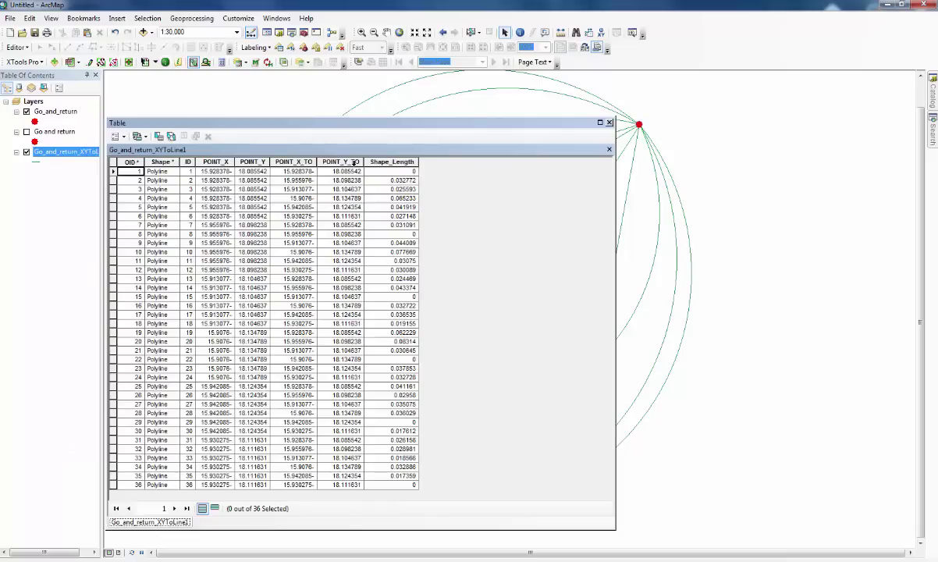
right_click(353, 162)
click(387, 289)
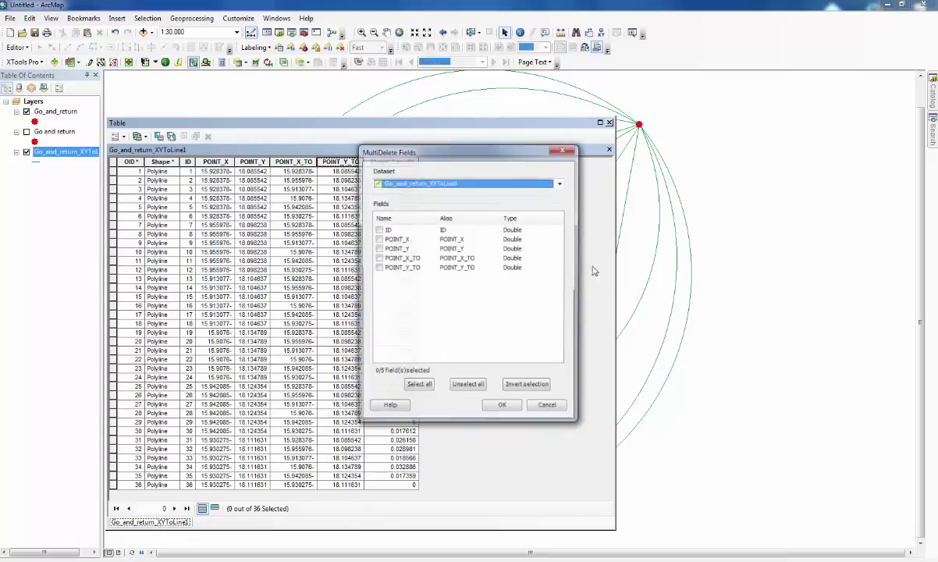
click(378, 239)
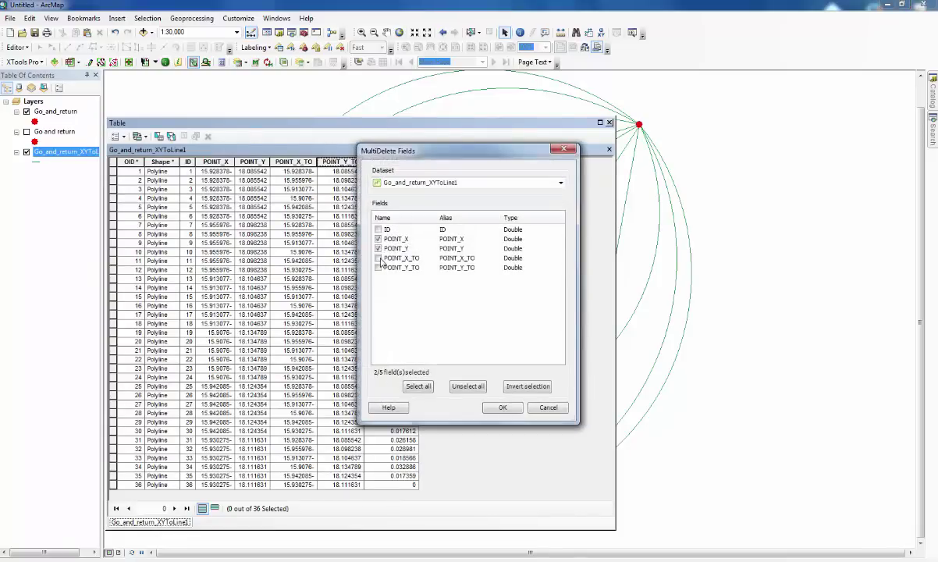
click(494, 410)
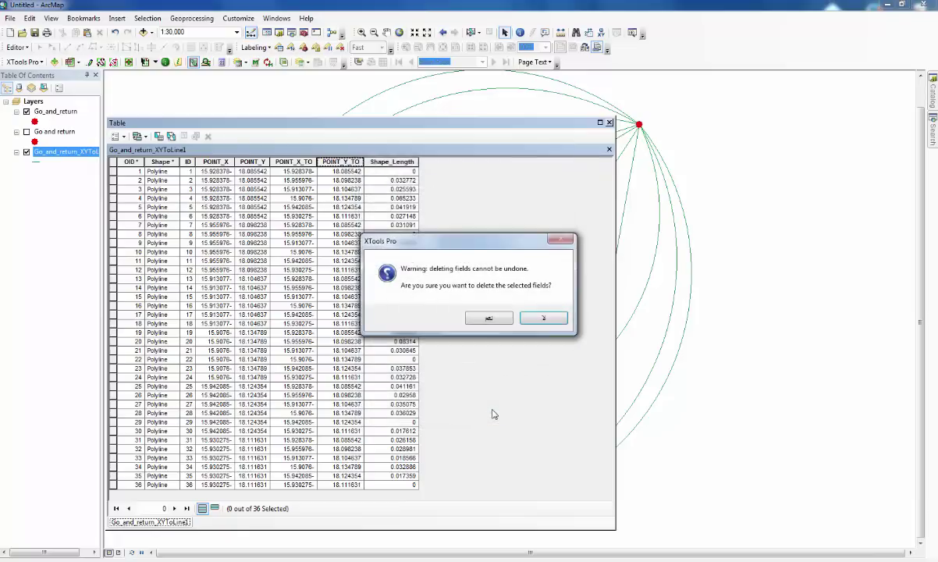
click(488, 318)
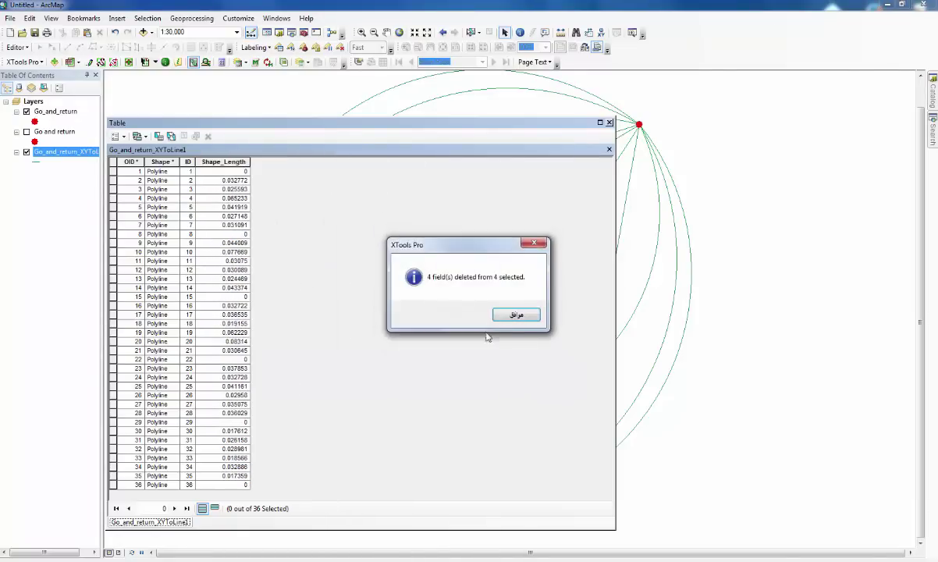
click(517, 315)
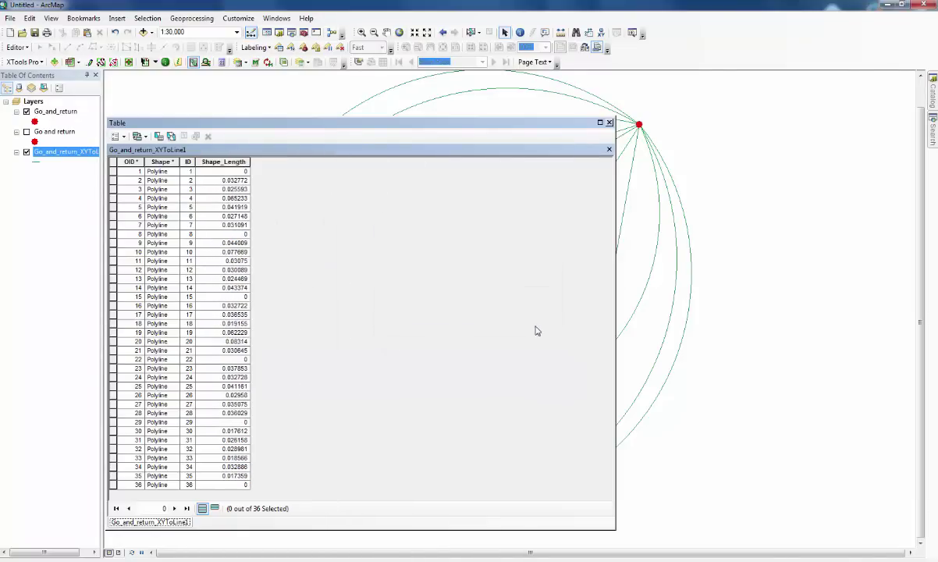
Join the Go_and_return table to the line layer using ID in both, keeping all records, and review the joined attributes.
right_click(50, 152)
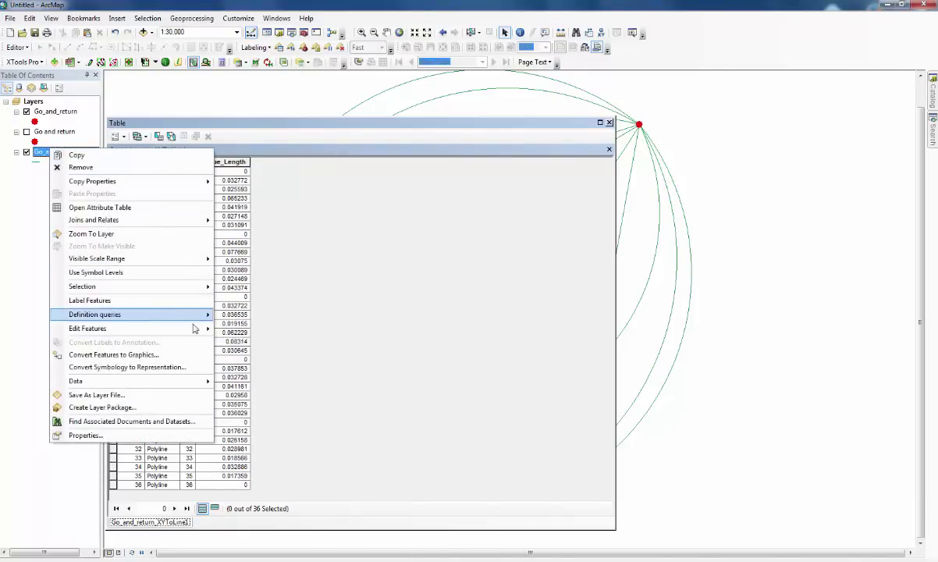
mouse_move(188, 219)
click(234, 209)
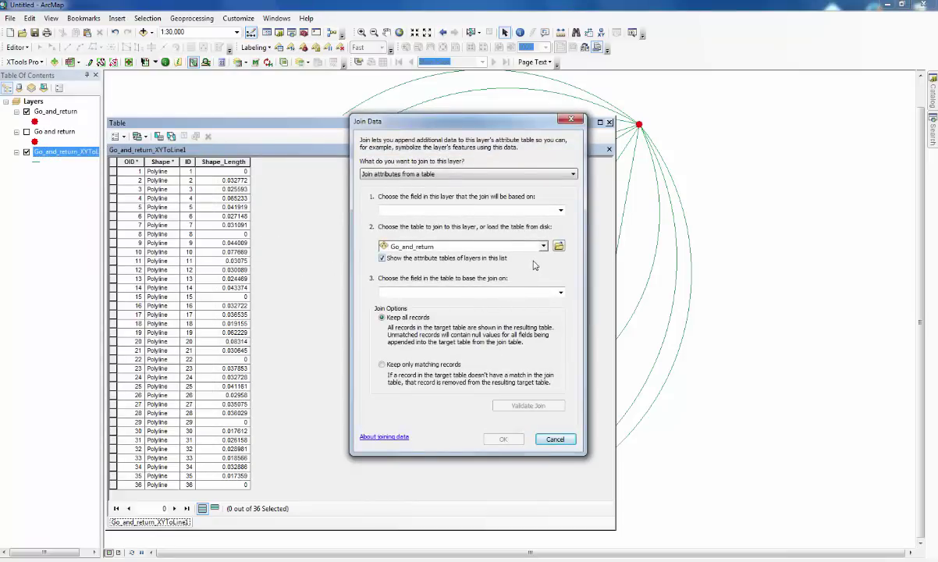
click(560, 211)
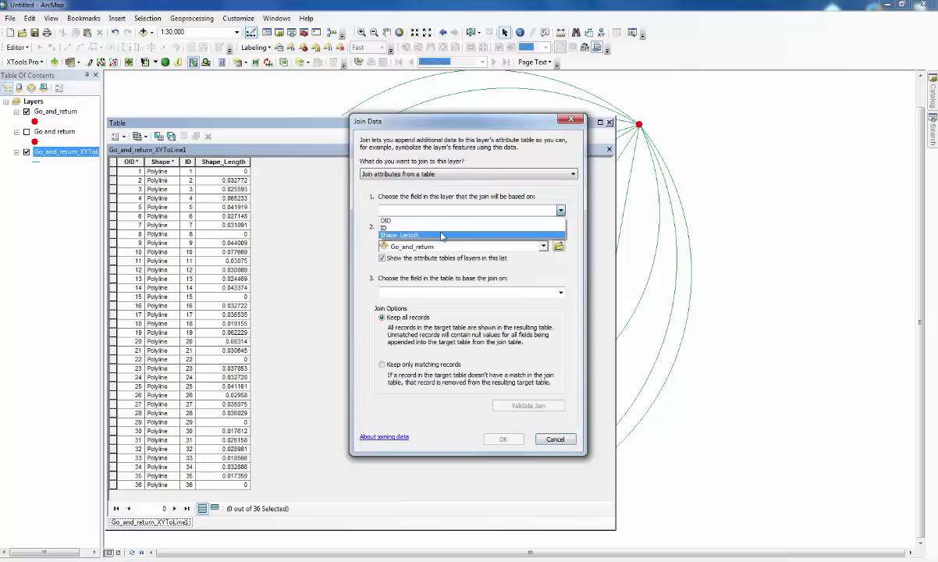
click(486, 209)
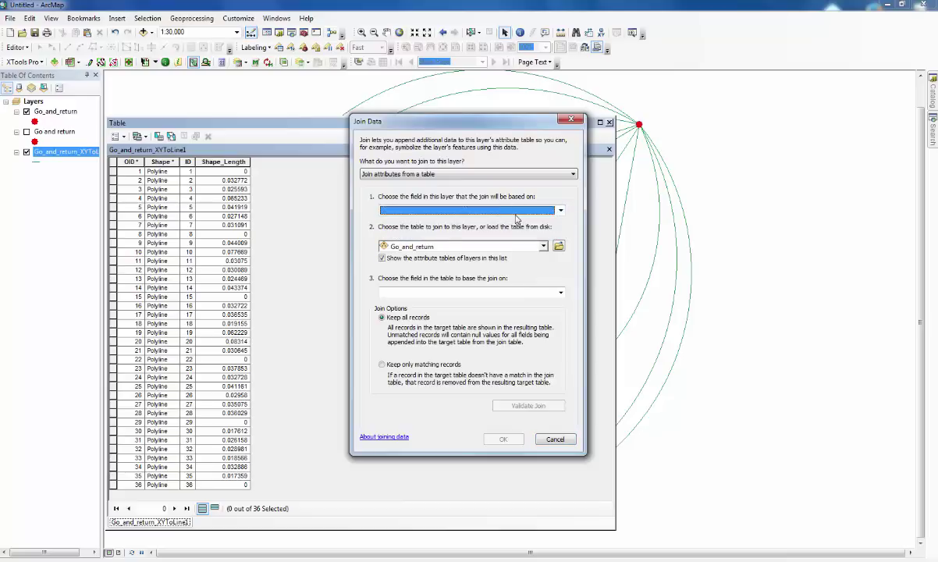
click(485, 210)
click(394, 226)
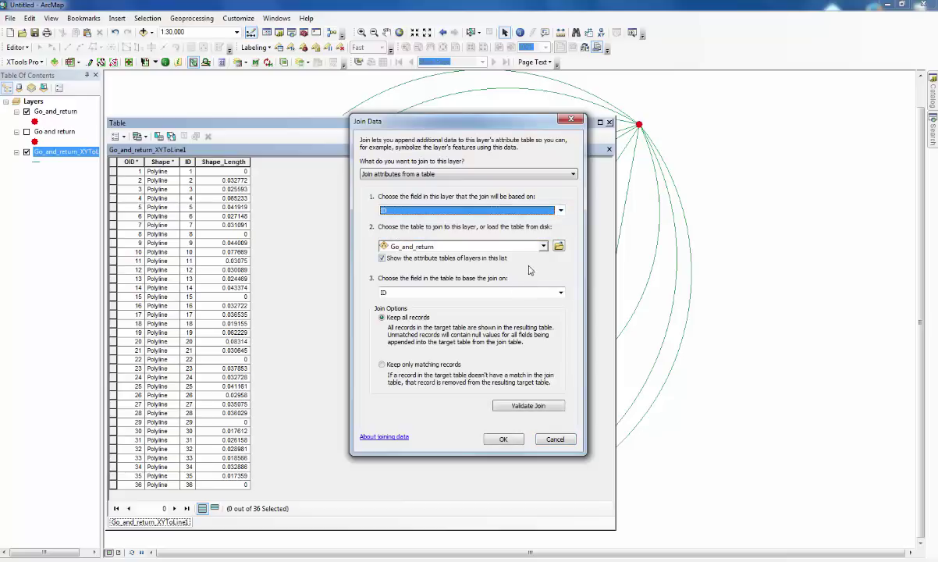
click(499, 439)
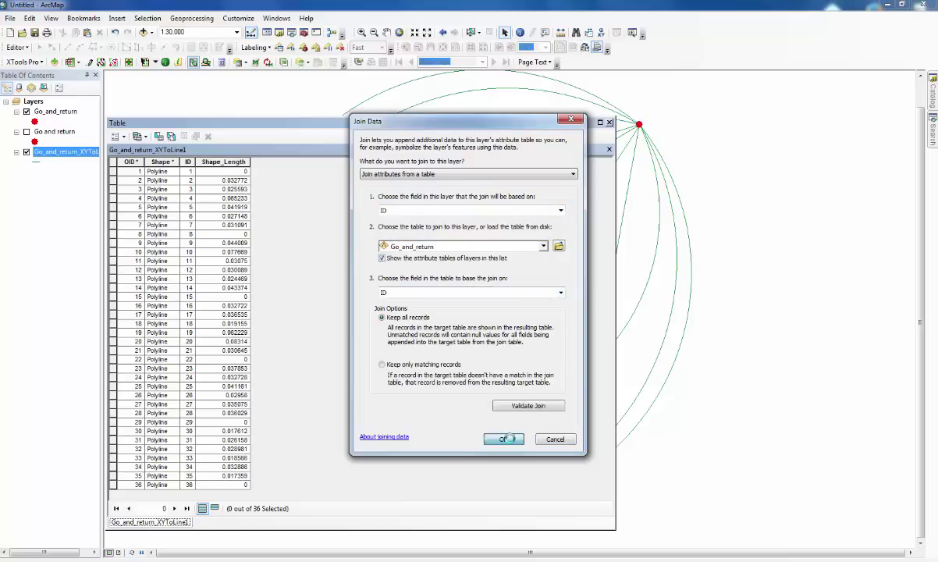
click(427, 301)
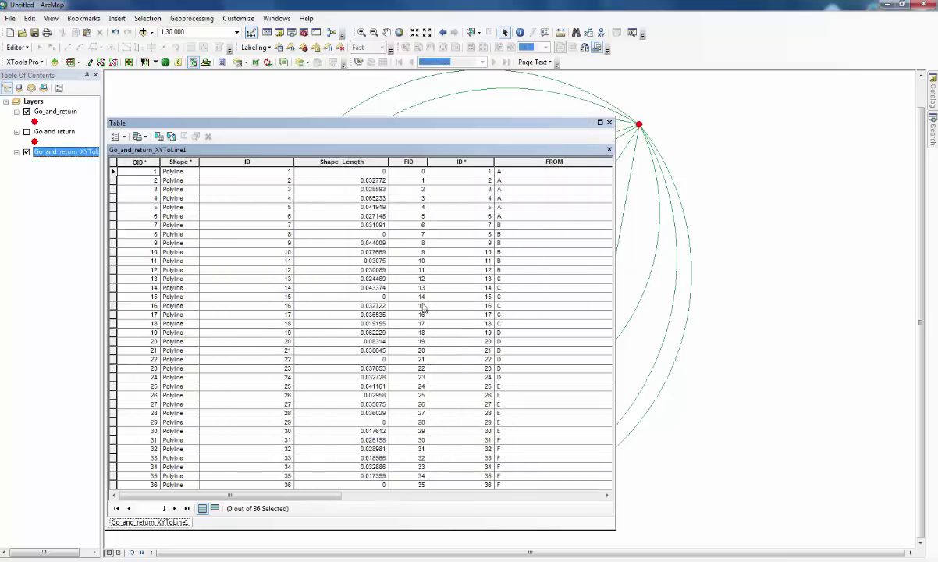
click(355, 496)
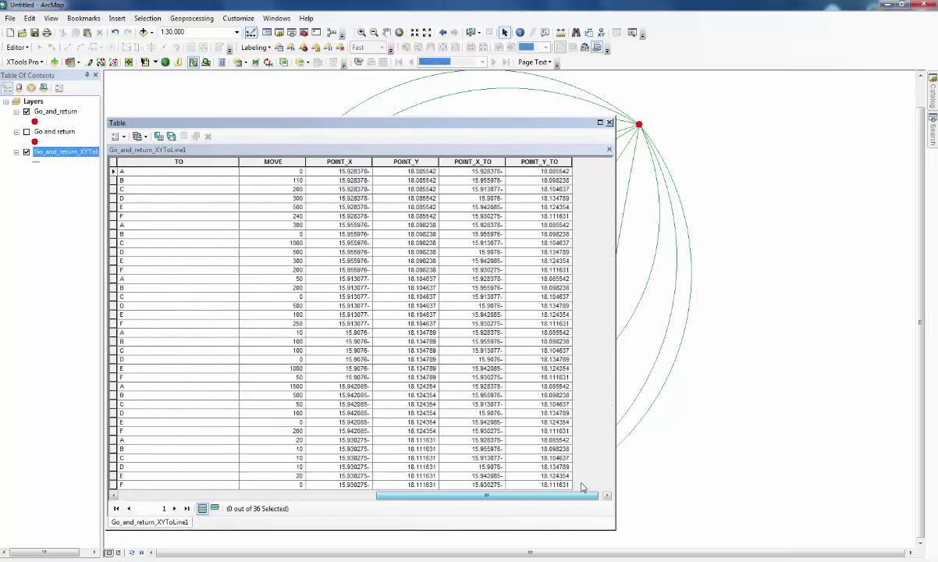
click(609, 122)
Export all features of the joined line layer to New Folder as Go_and_return2.shp and add the result to the map.
right_click(66, 153)
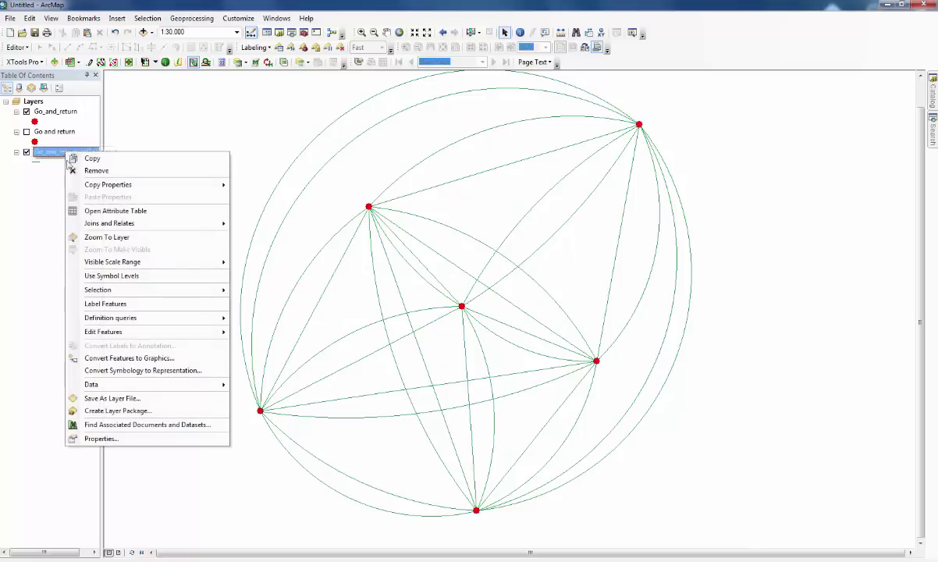
mouse_move(121, 386)
click(279, 402)
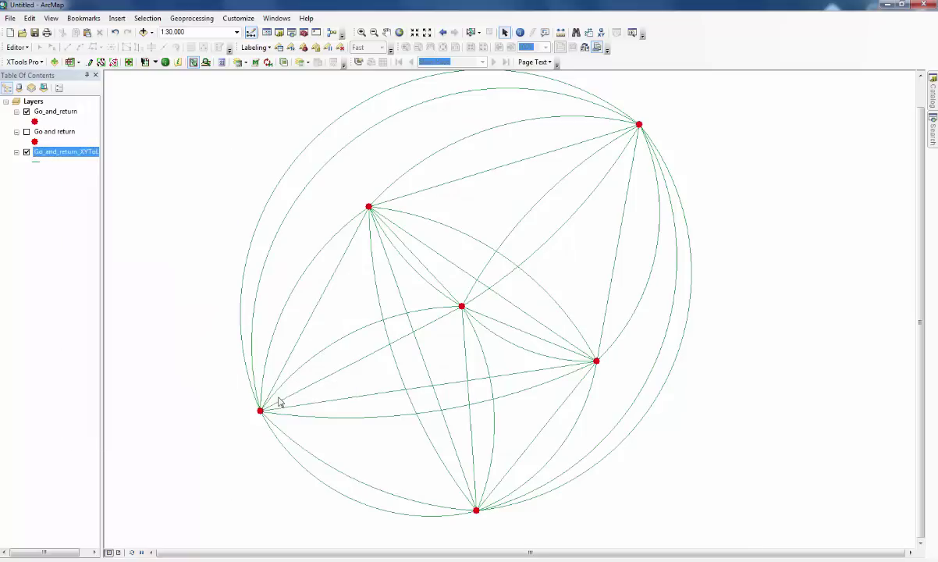
click(560, 307)
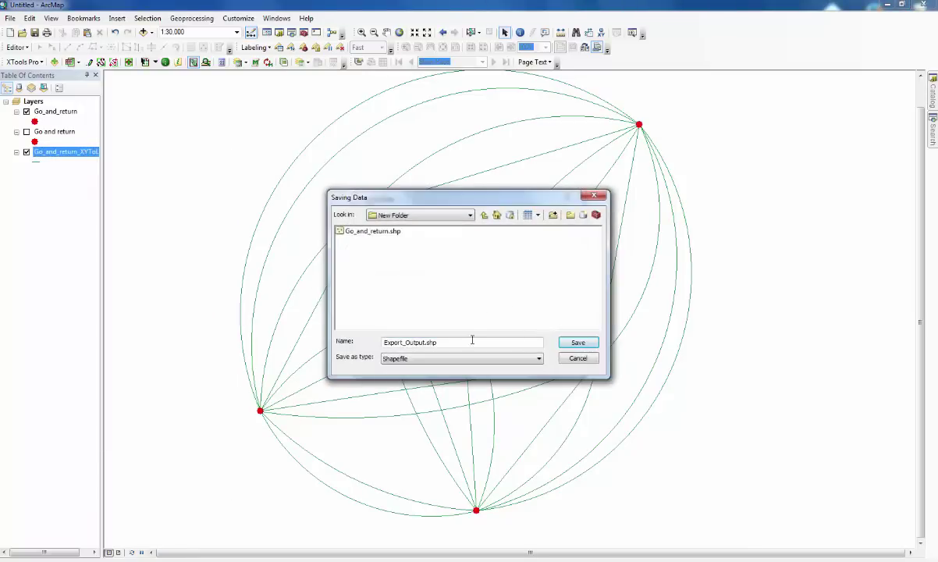
click(375, 231)
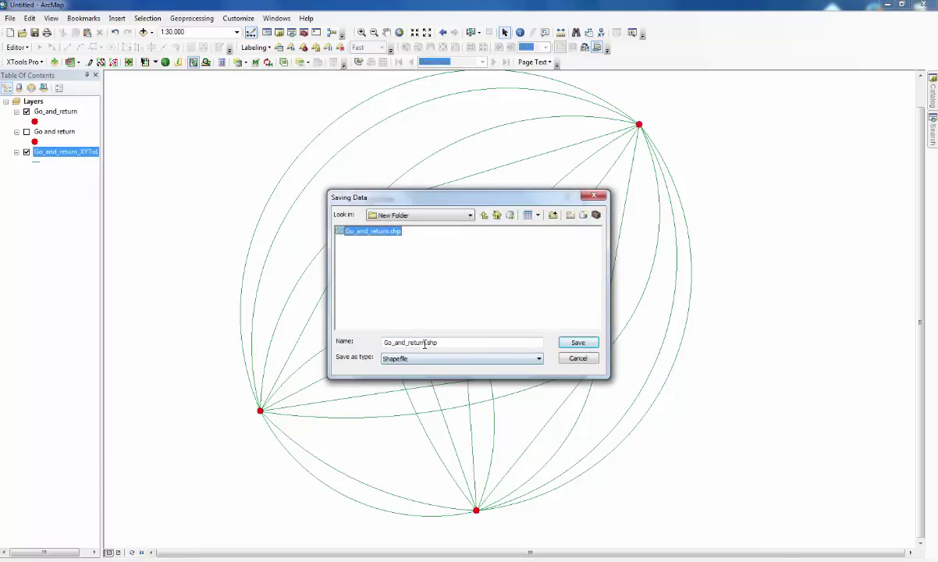
click(426, 342)
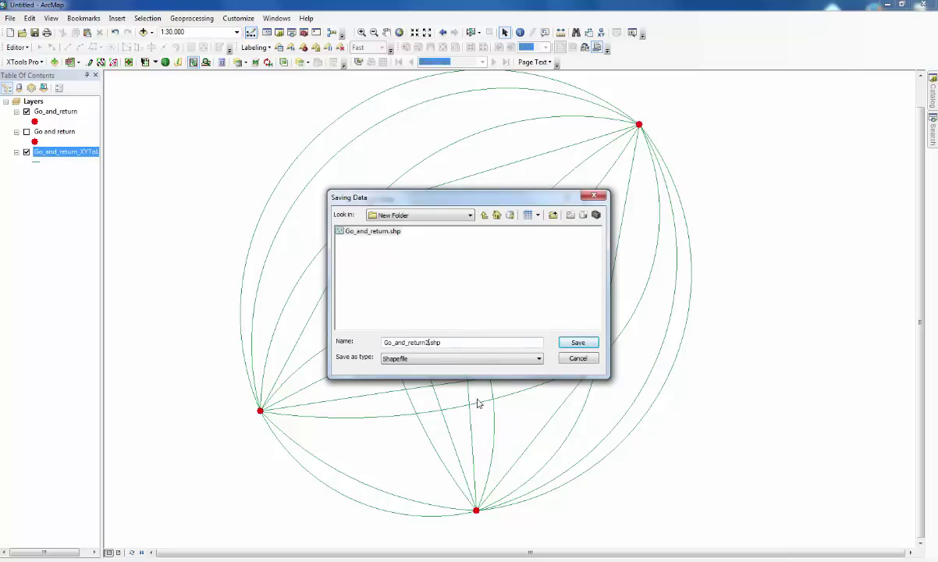
click(577, 343)
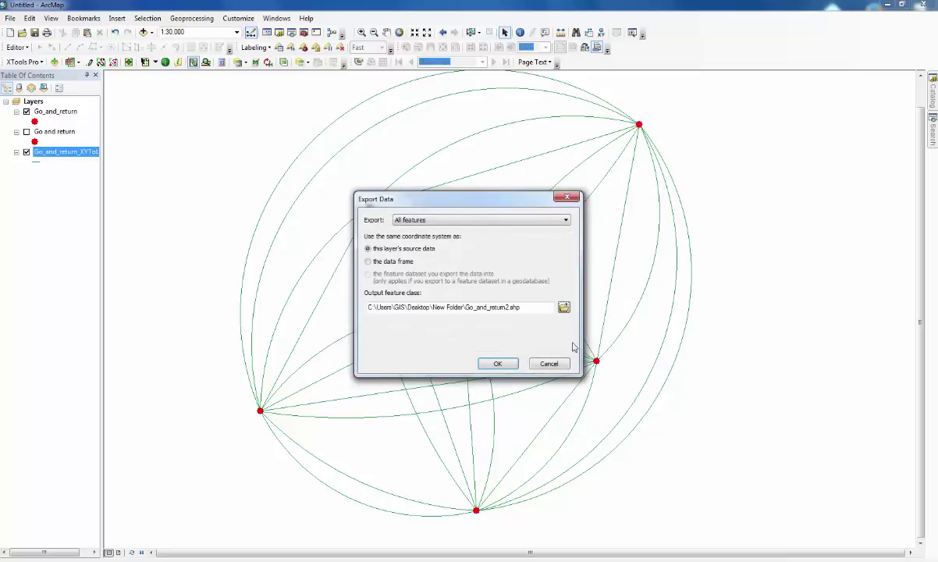
click(505, 365)
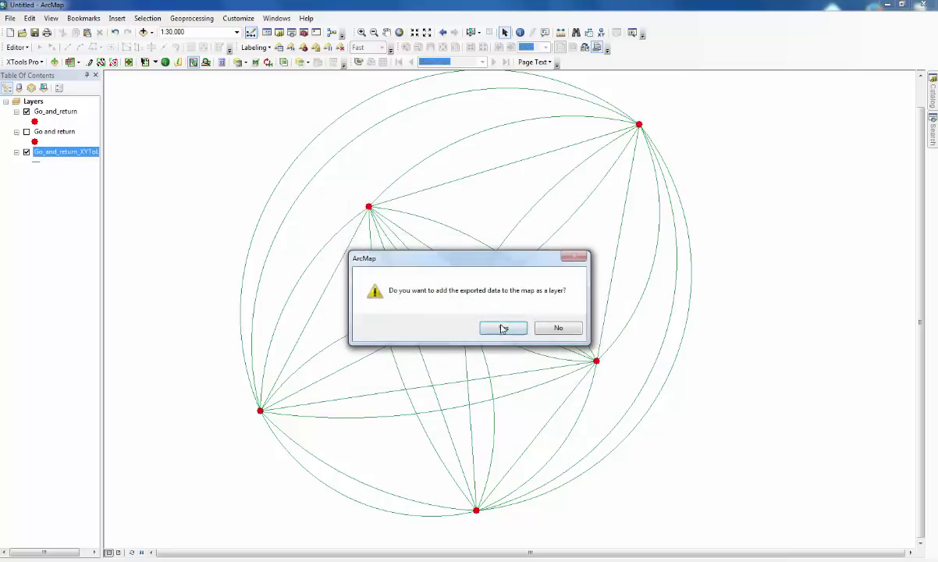
key(Return)
Remove the Go_and_return_XYToLine1 layer and open the attribute table of Go_and_return2.
right_click(51, 171)
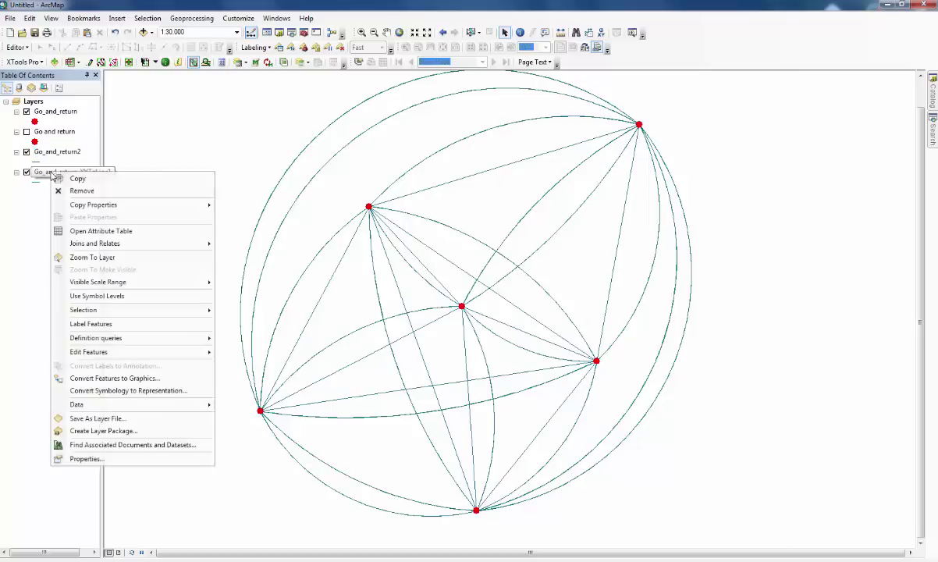
click(81, 191)
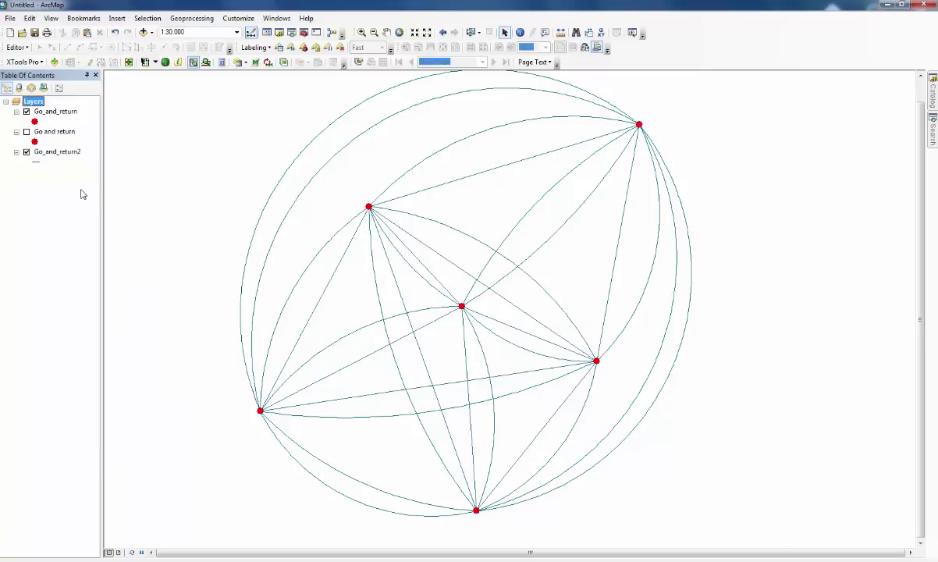
right_click(54, 156)
click(82, 202)
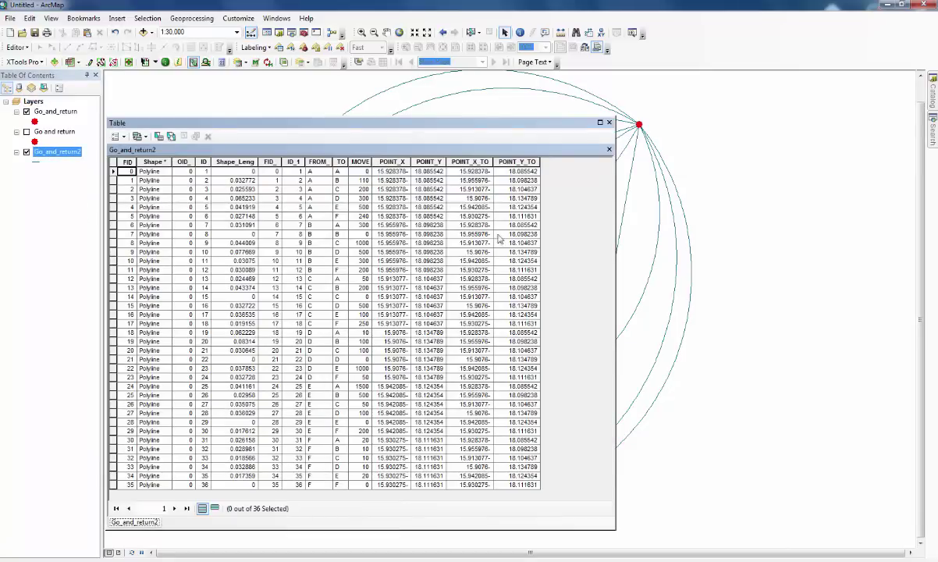
Delete the fields FID_ and ID_1 from the Go_and_return2 attribute table.
right_click(269, 161)
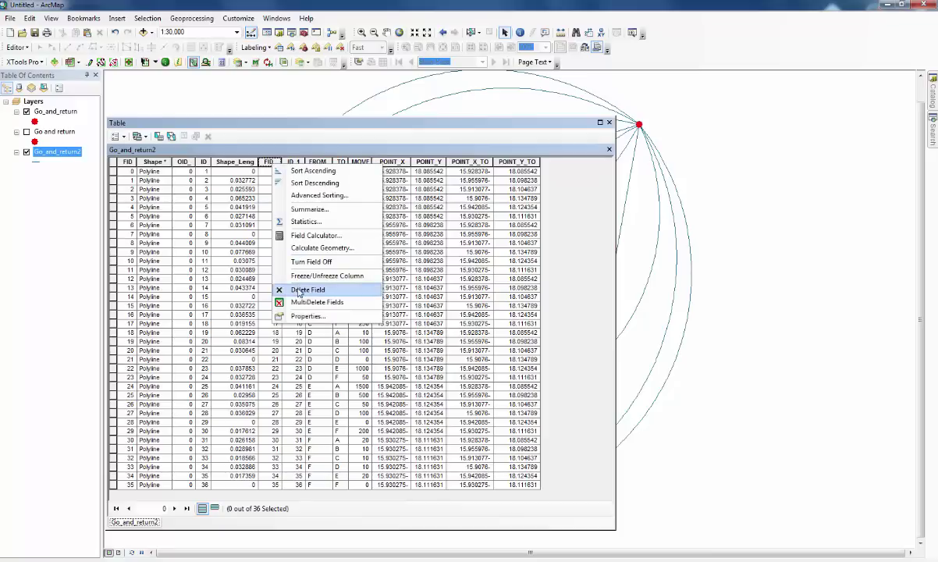
click(283, 272)
click(510, 331)
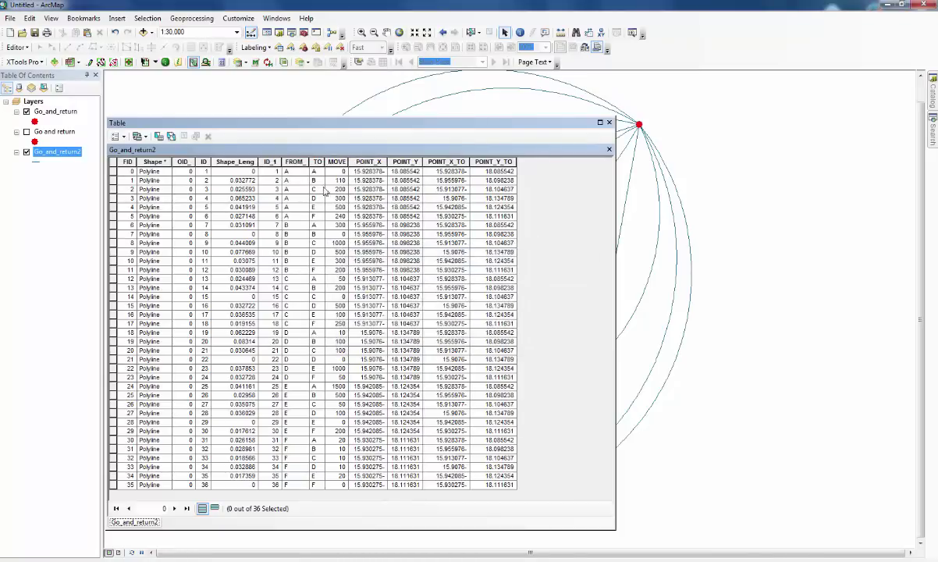
right_click(274, 163)
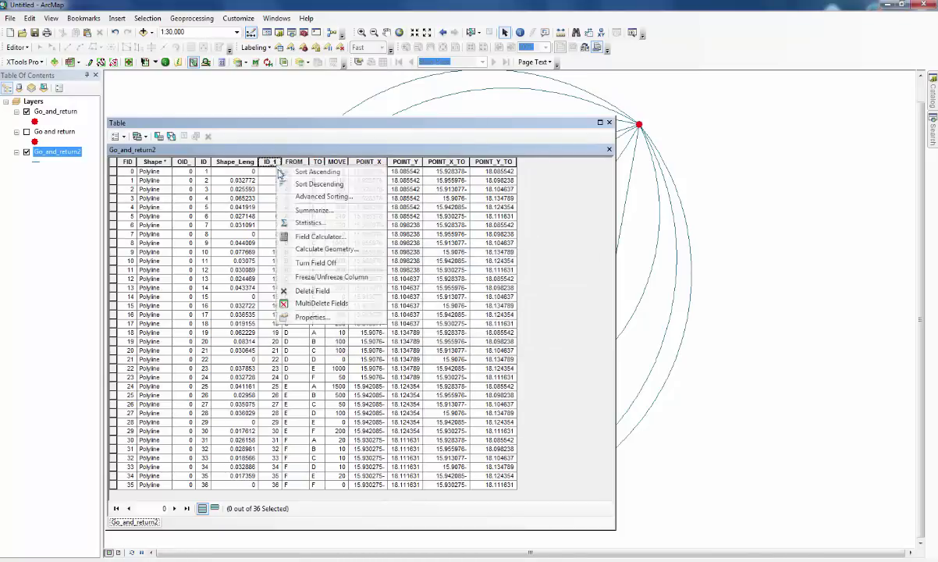
click(315, 291)
click(510, 332)
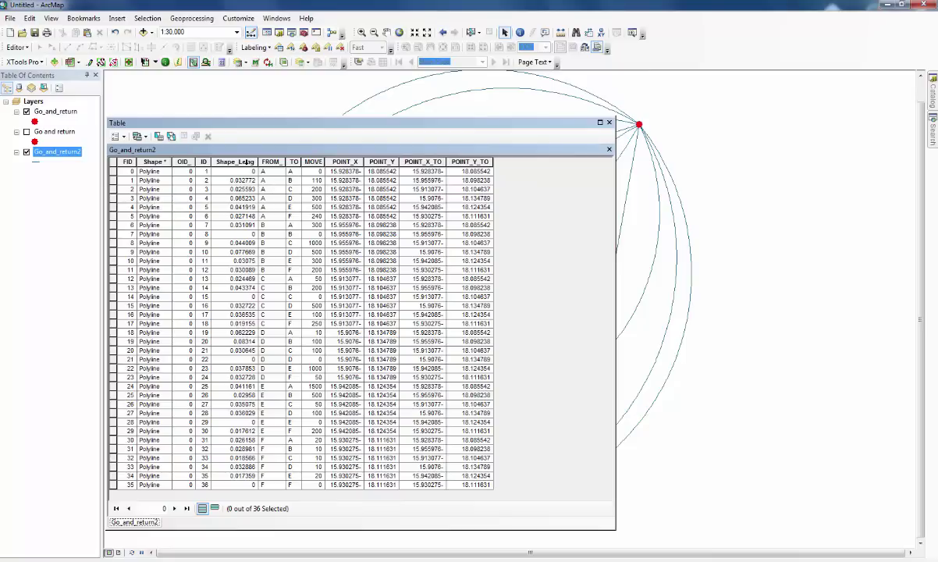
Delete the fields Shape_Leng and OID_ from the Go_and_return2 attribute table.
right_click(245, 162)
click(274, 290)
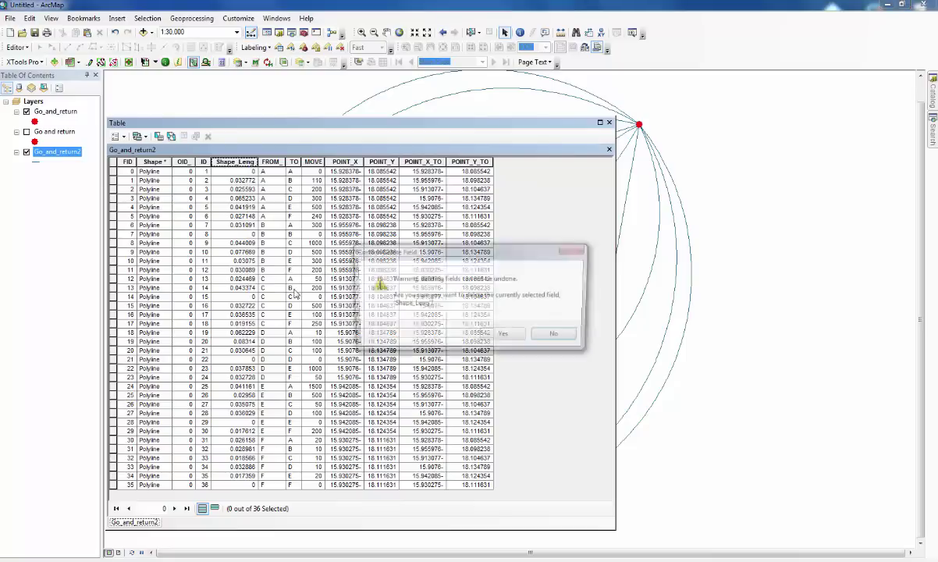
click(501, 337)
right_click(183, 162)
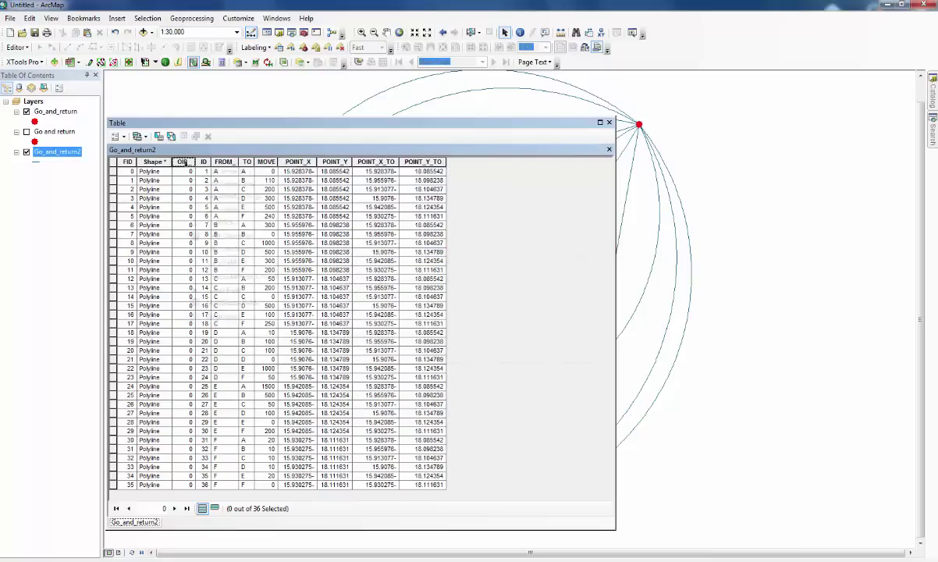
click(231, 294)
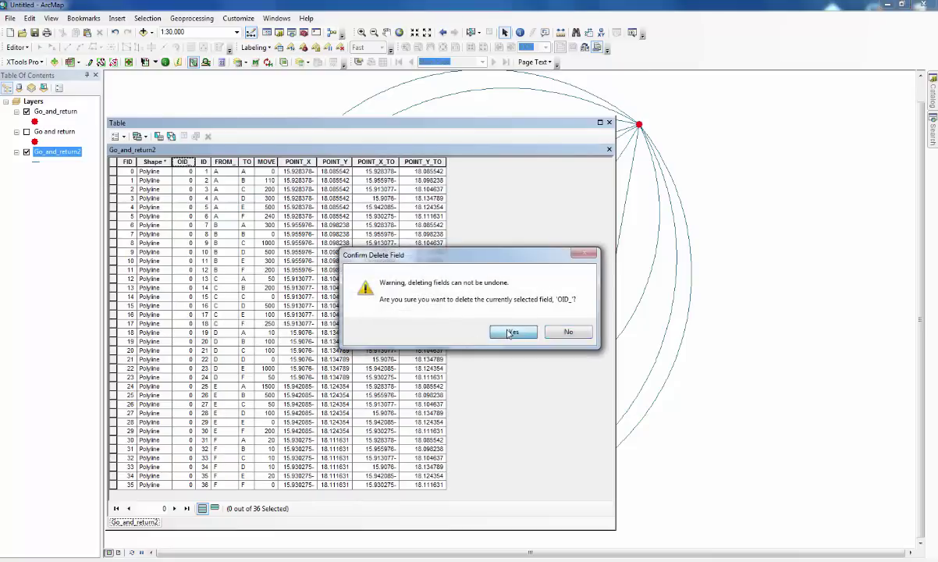
click(476, 313)
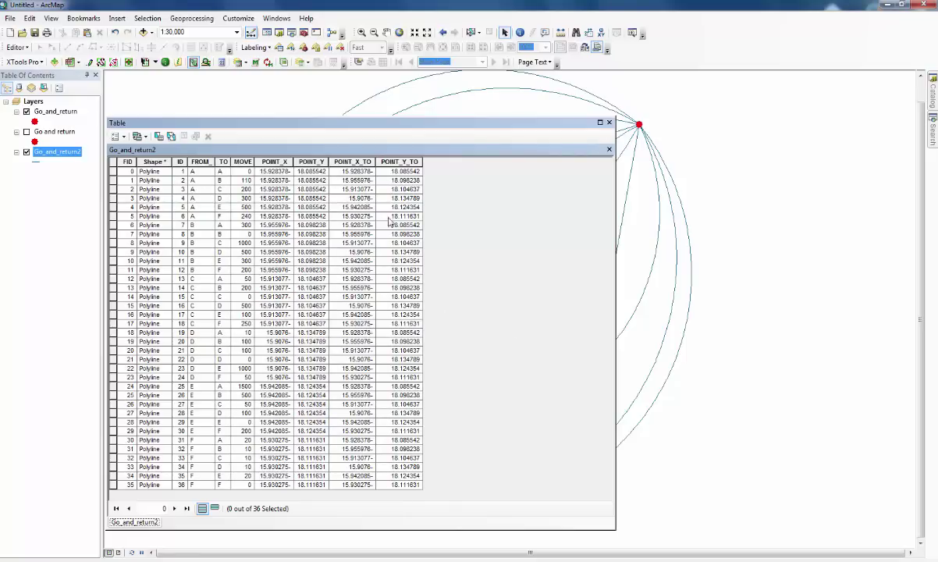
Delete the fields POINT_X, POINT_Y, POINT_X_TO and POINT_Y_TO together from Go_and_return2 with MultiDelete Fields, and close the attribute table.
right_click(394, 162)
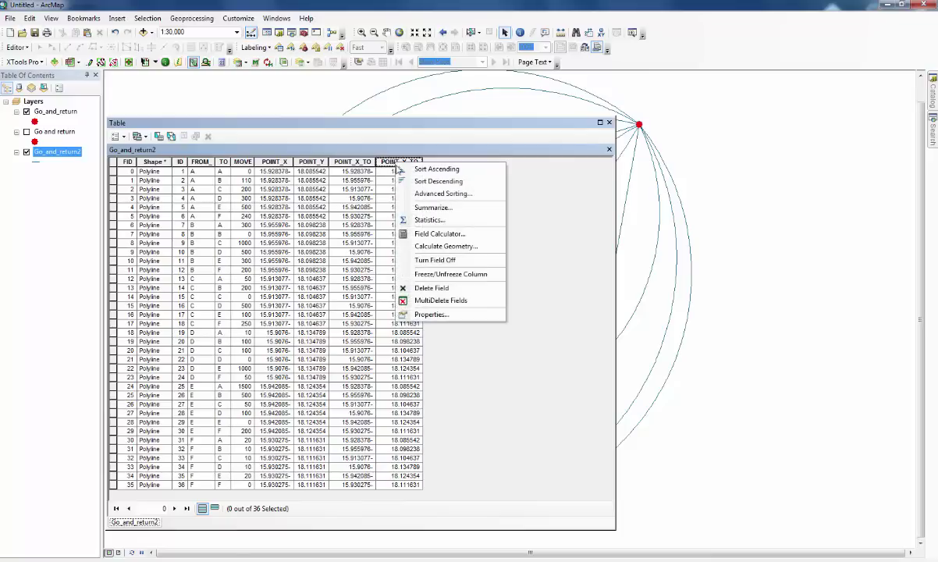
click(447, 301)
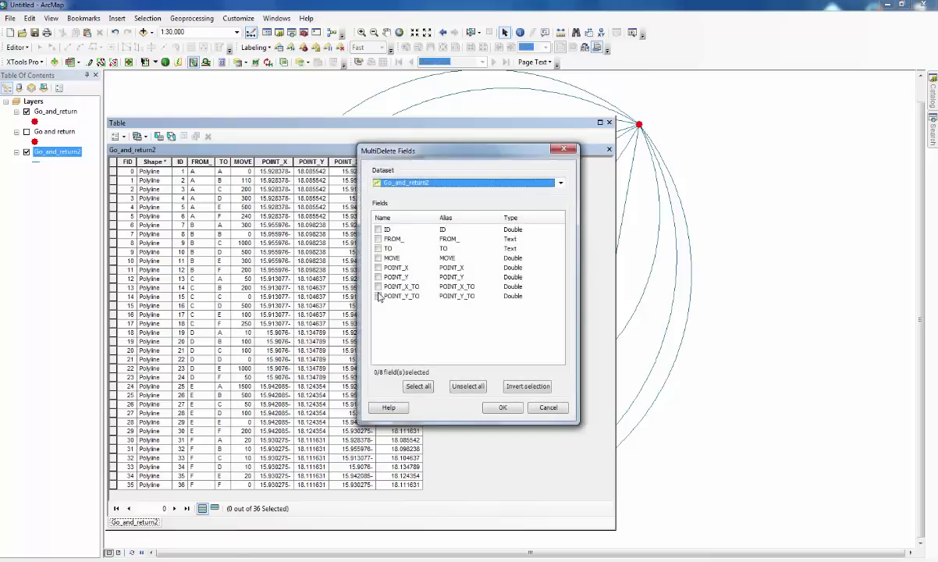
click(379, 296)
click(378, 278)
click(378, 267)
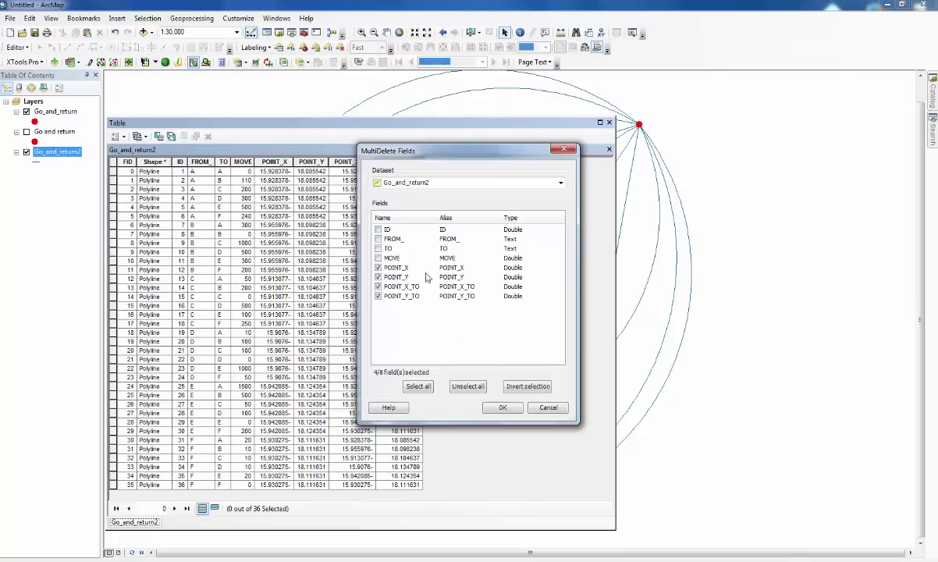
click(502, 407)
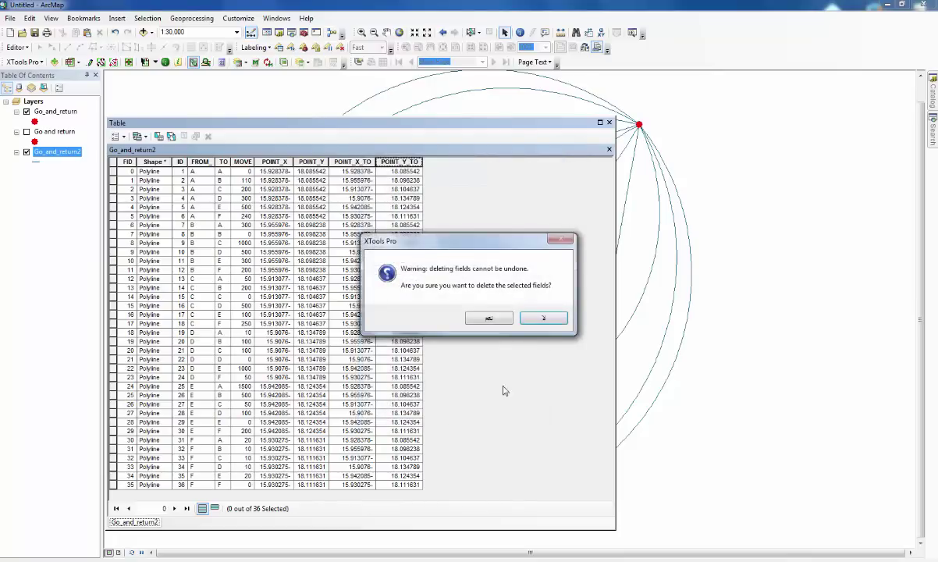
click(487, 318)
key(Return)
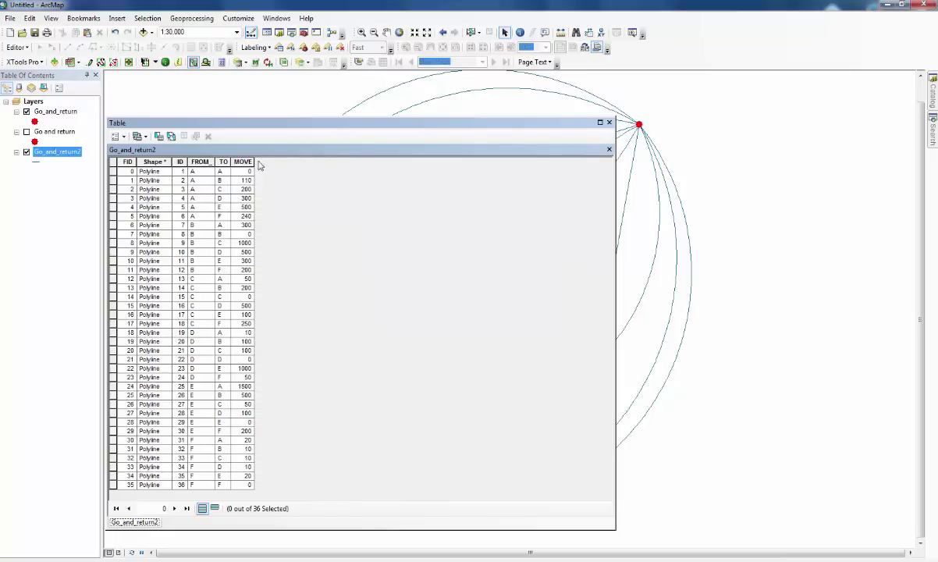
click(242, 162)
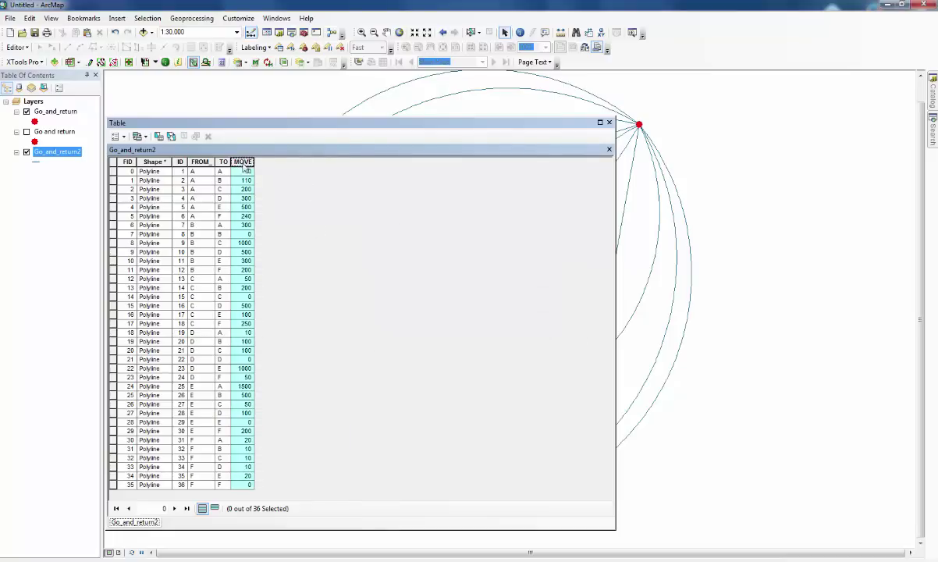
click(610, 123)
Symbolize the Go_and_return2 layer with graduated symbols, using MOVE as the value field.
double_click(67, 150)
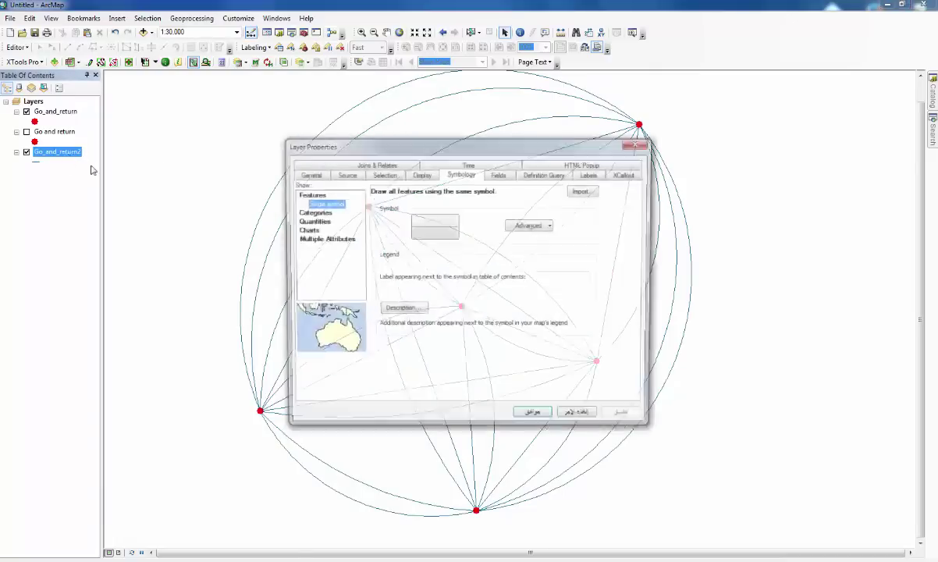
click(315, 213)
click(314, 230)
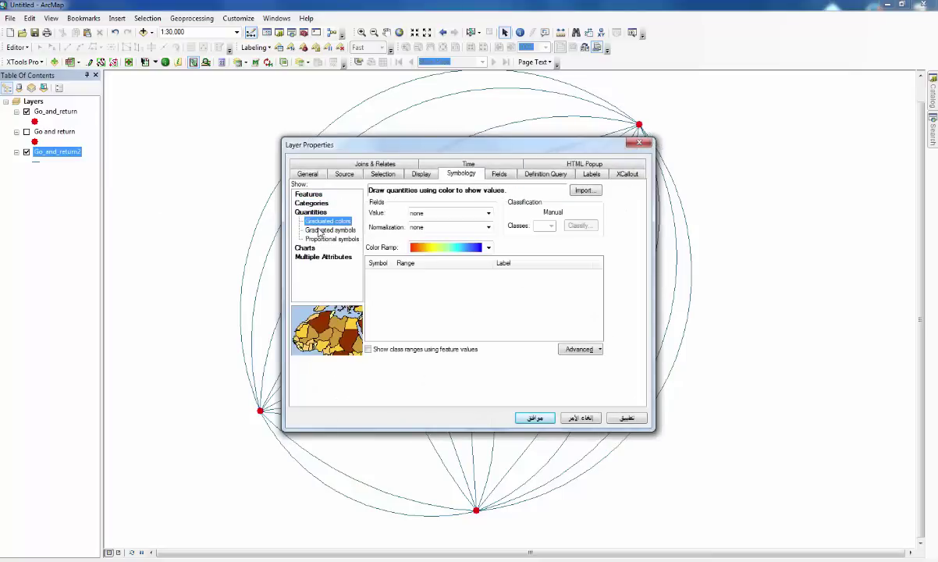
click(320, 231)
click(488, 213)
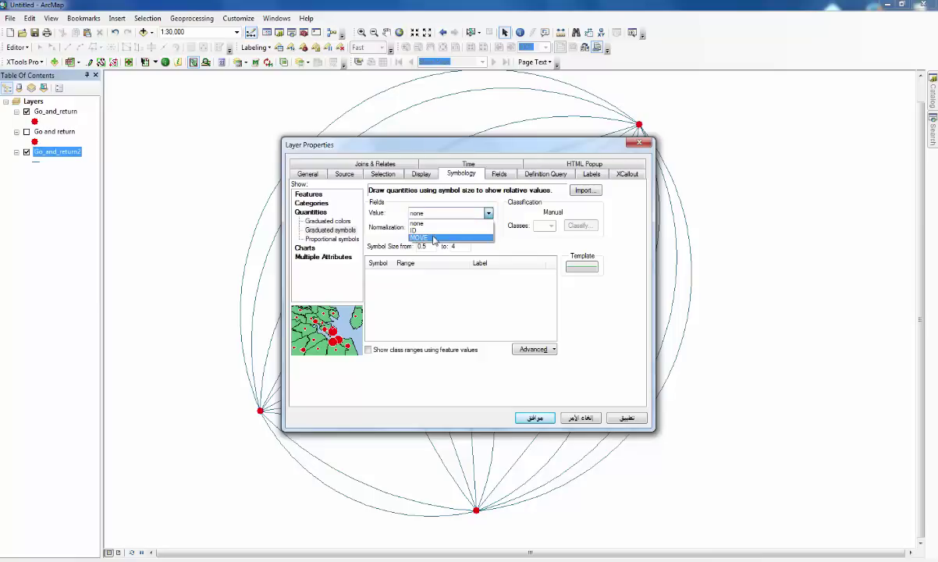
click(433, 238)
Choose the Arrow at End line style for the graduated symbols' template.
click(582, 267)
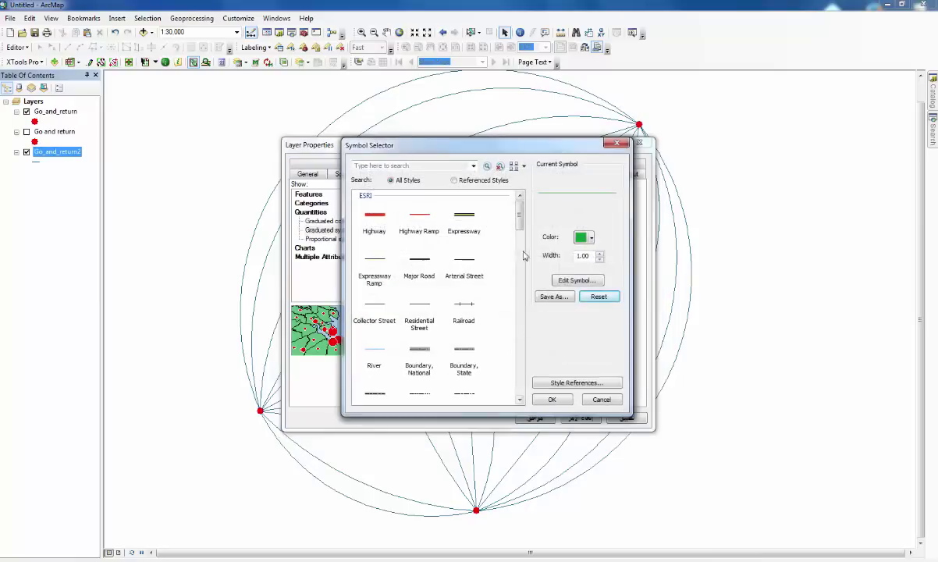
scroll(521, 250, down, 10)
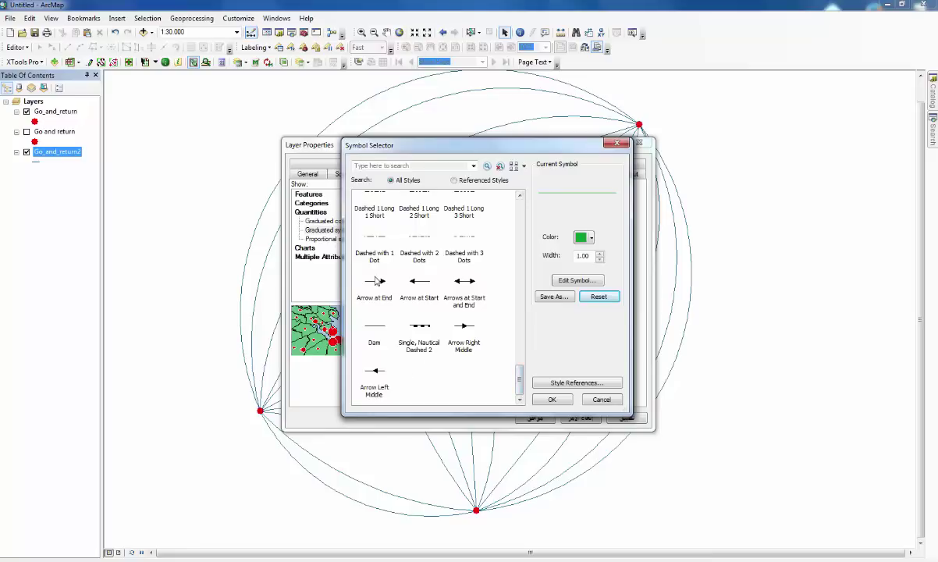
click(374, 286)
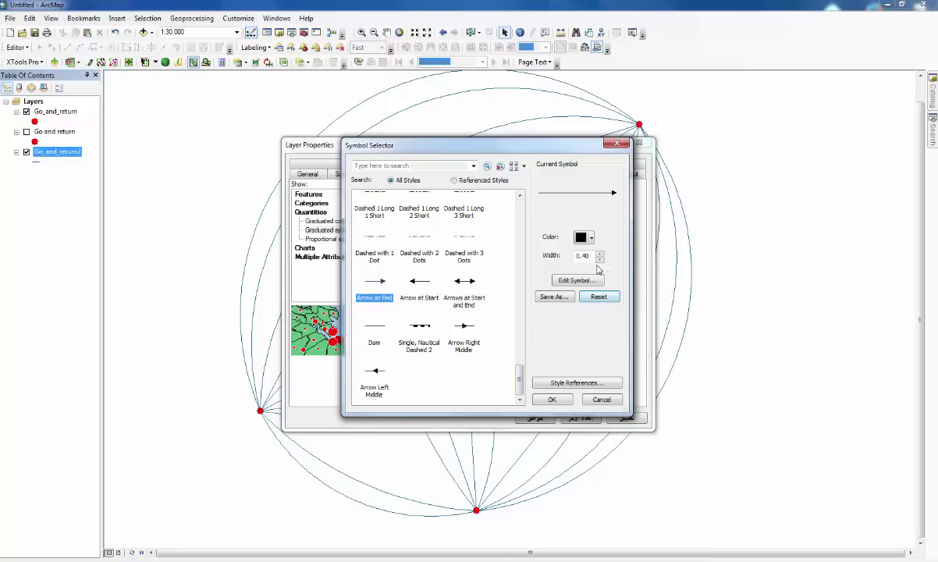
Edit the template line's decoration to have 3 arrow positions, no flipped first arrow and a larger arrowhead symbol.
click(576, 279)
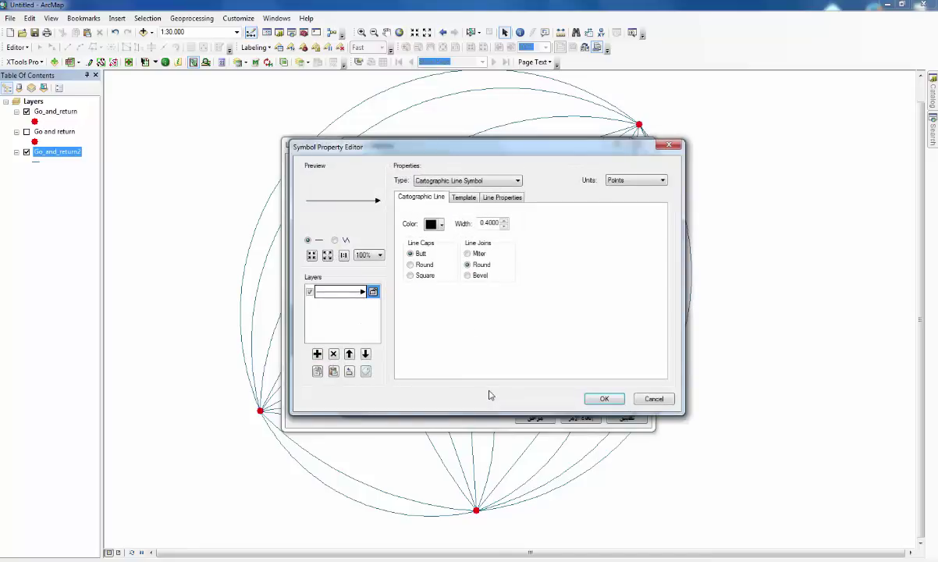
click(501, 197)
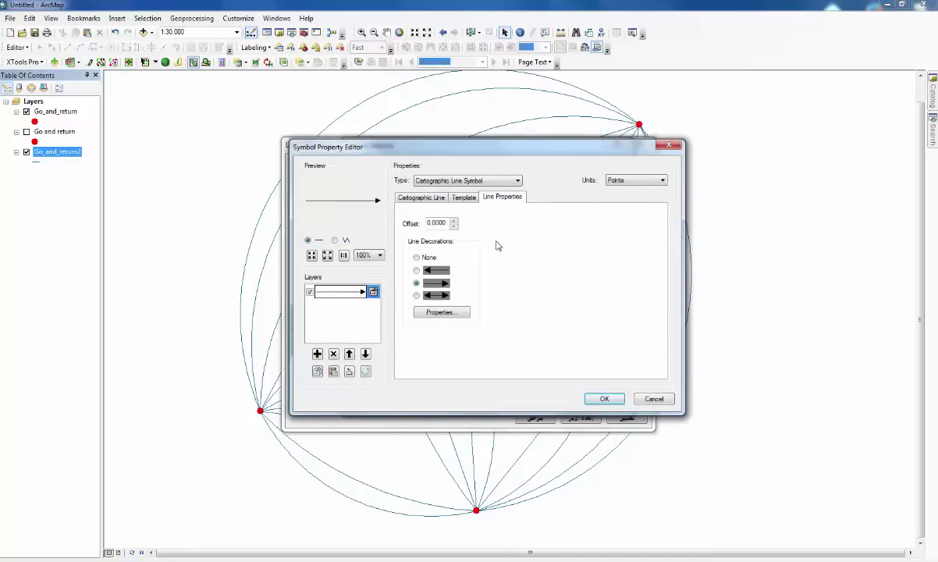
click(438, 313)
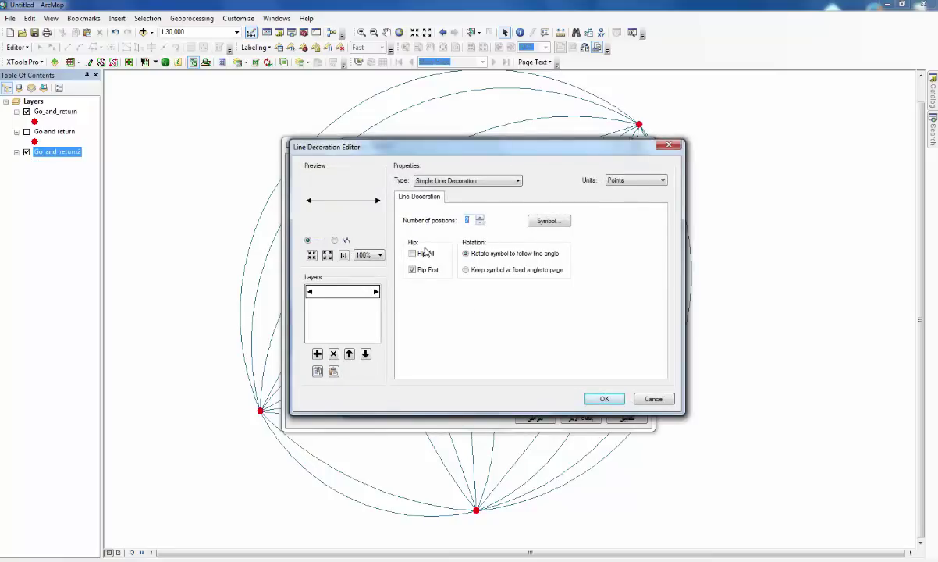
click(412, 270)
click(550, 221)
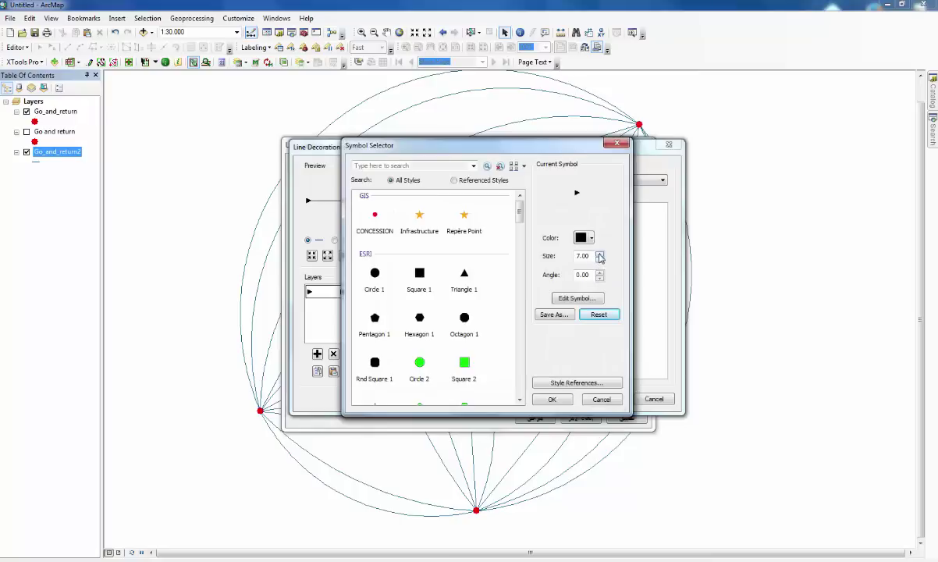
click(600, 254)
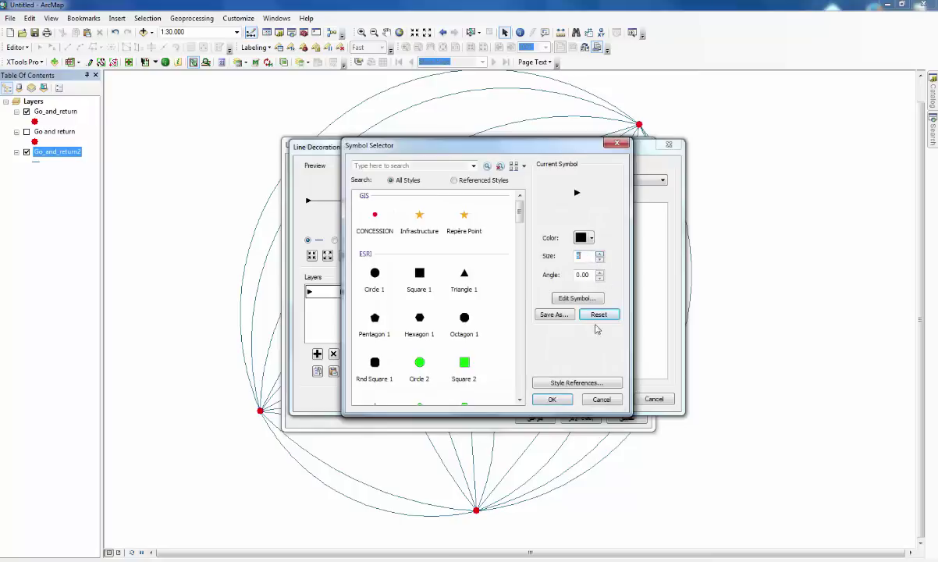
click(553, 399)
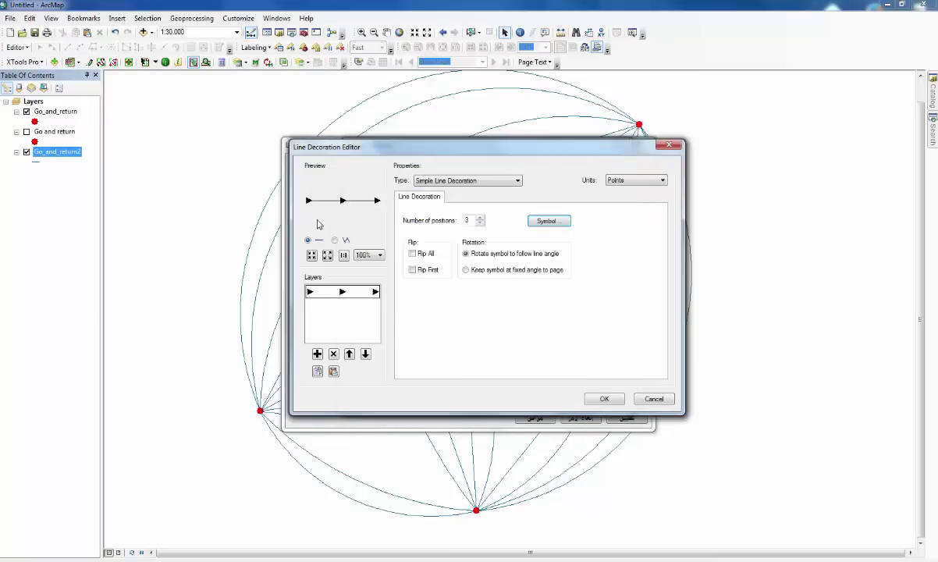
click(602, 400)
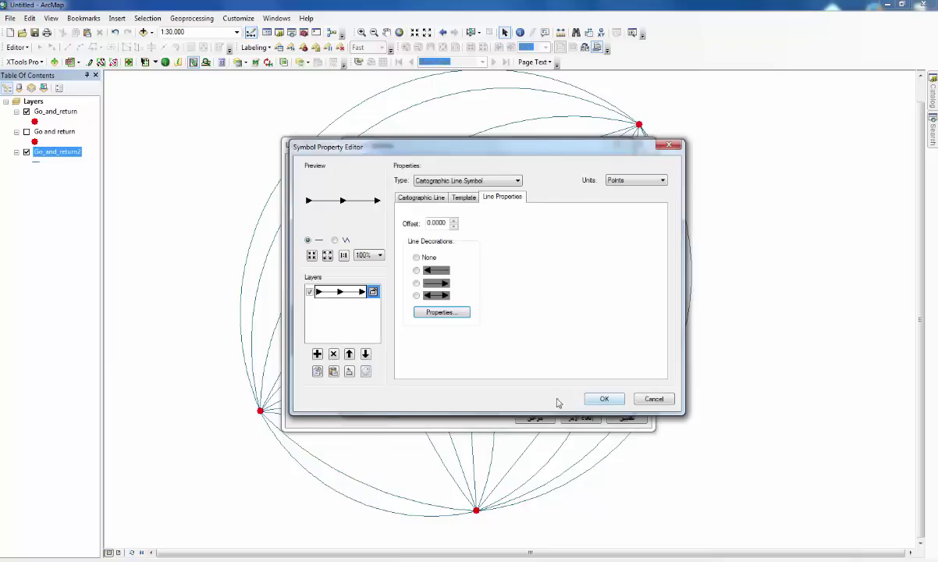
click(603, 399)
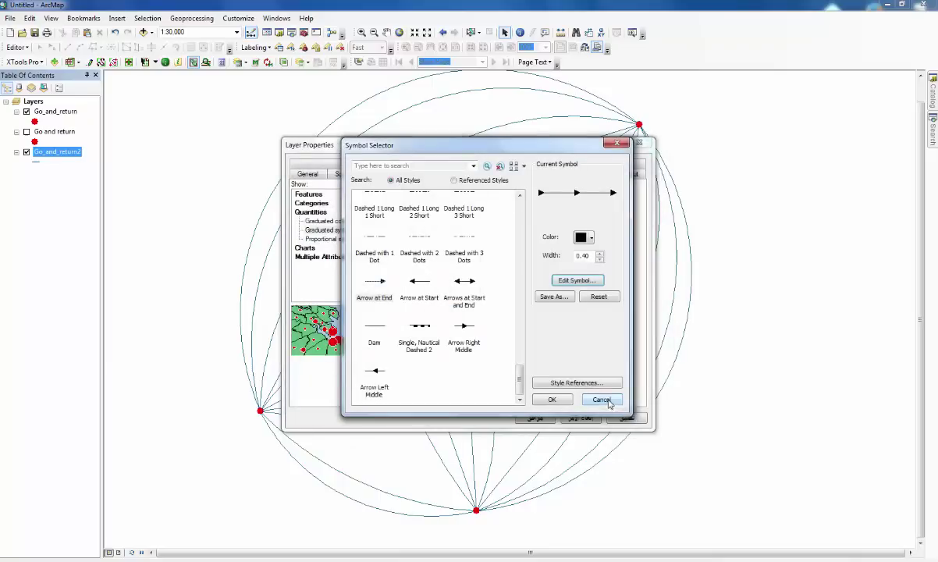
click(552, 399)
Apply the graduated arrow symbology to the Go_and_return2 lines and close the layer properties.
click(626, 419)
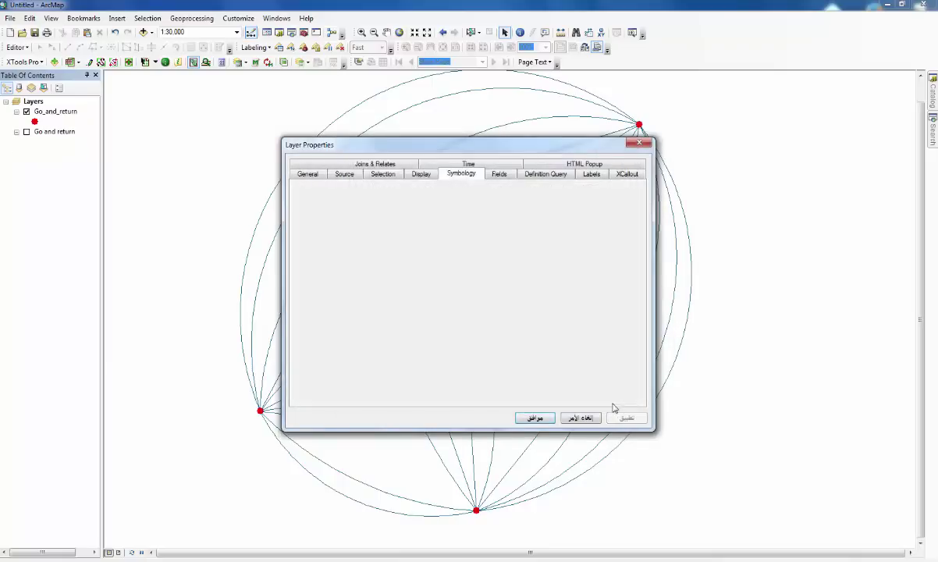
drag(464, 148, 626, 168)
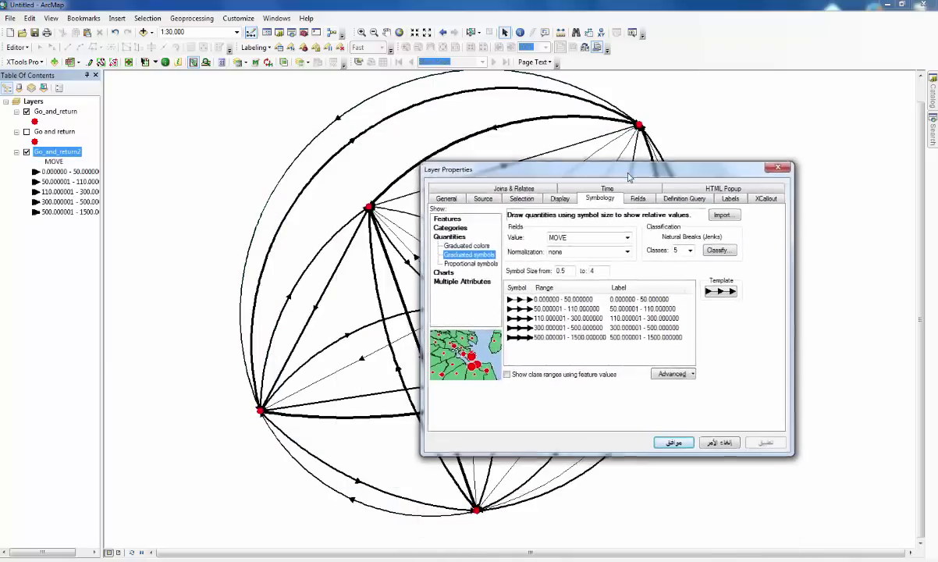
click(665, 439)
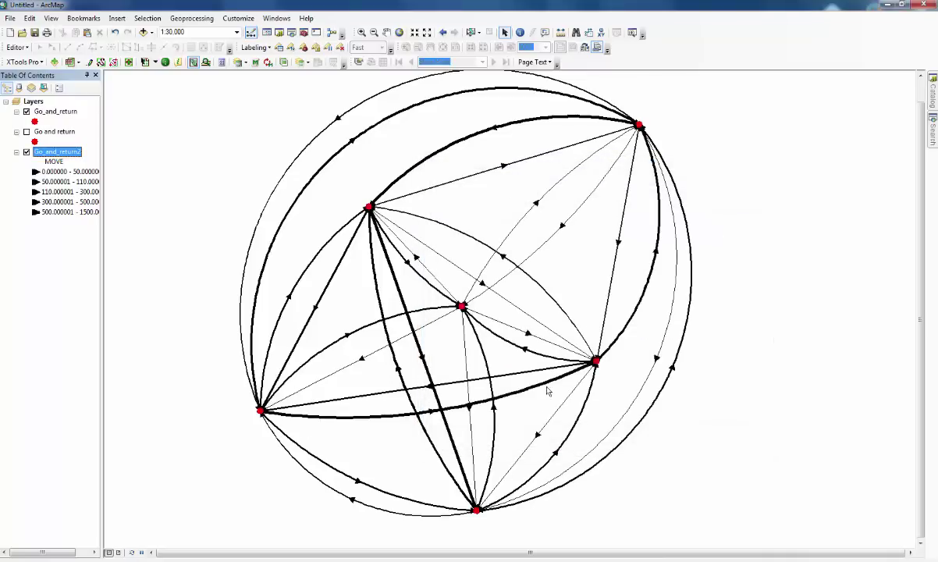
Switch the map to layout view and set the 11 x 17 page's orientation to landscape.
click(118, 552)
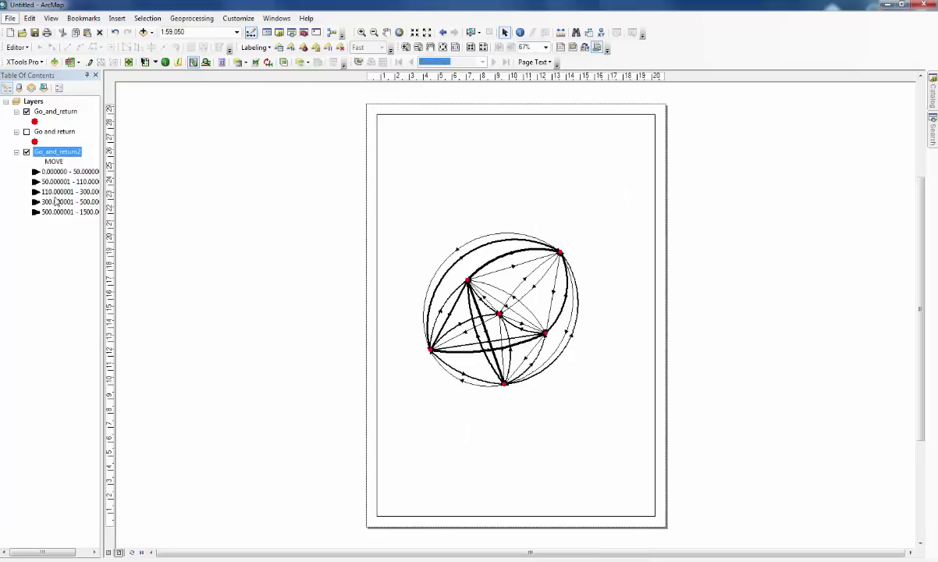
key(alt+f)
key(Escape)
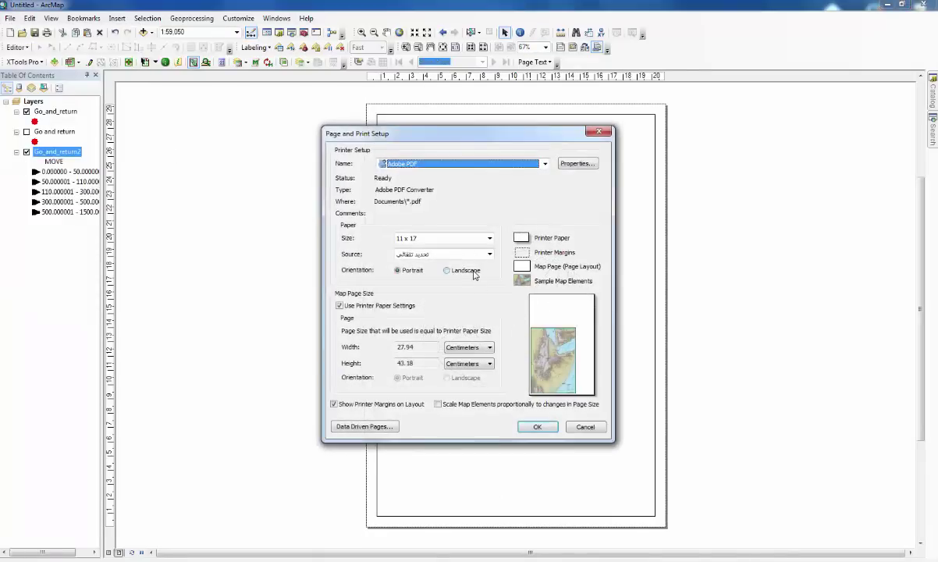
click(472, 272)
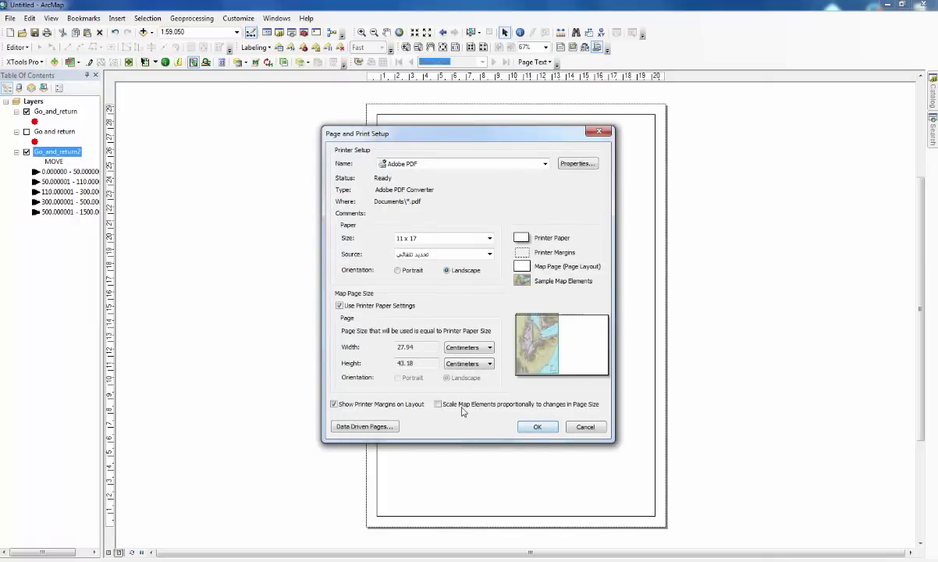
click(538, 427)
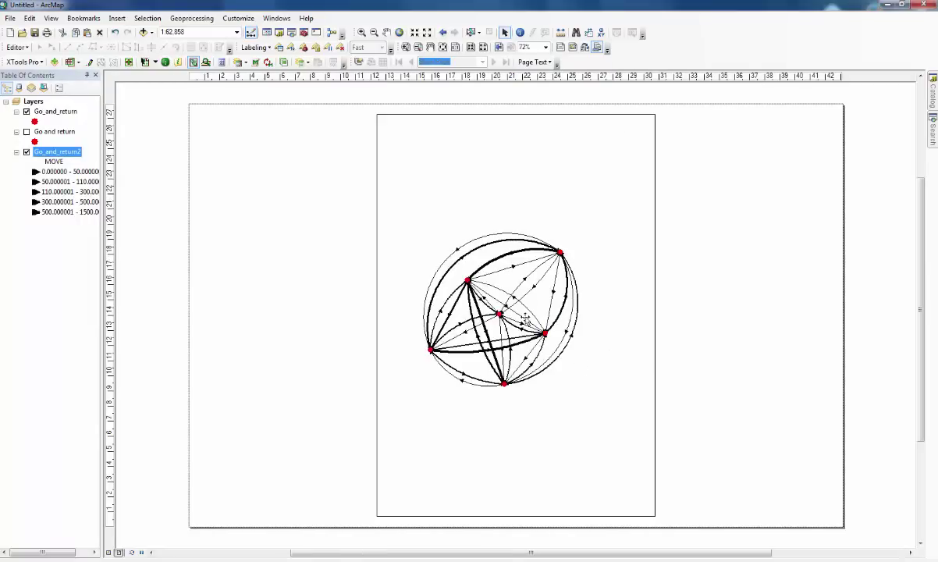
Widen the data frame almost to the page's right edge and zoom the map to its full extent.
click(625, 301)
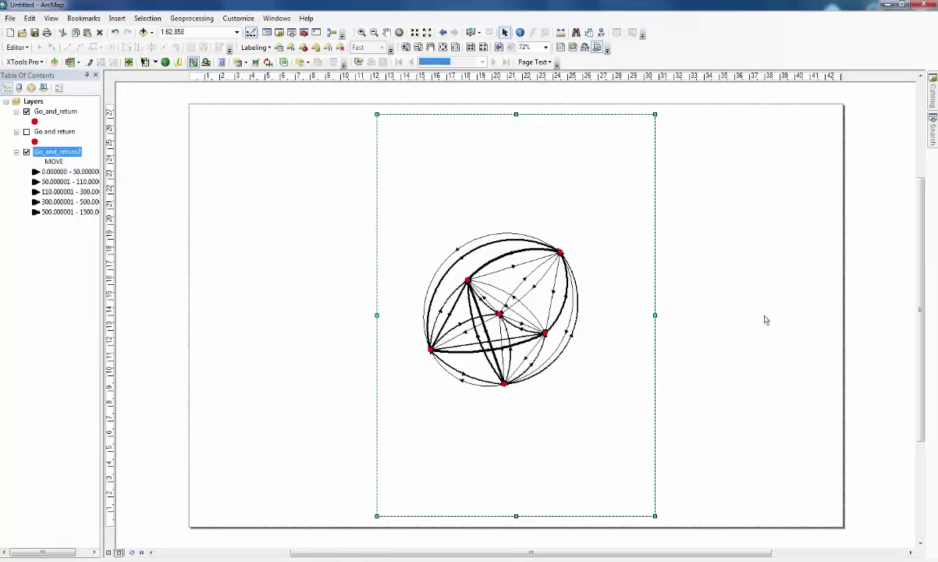
drag(655, 315, 818, 317)
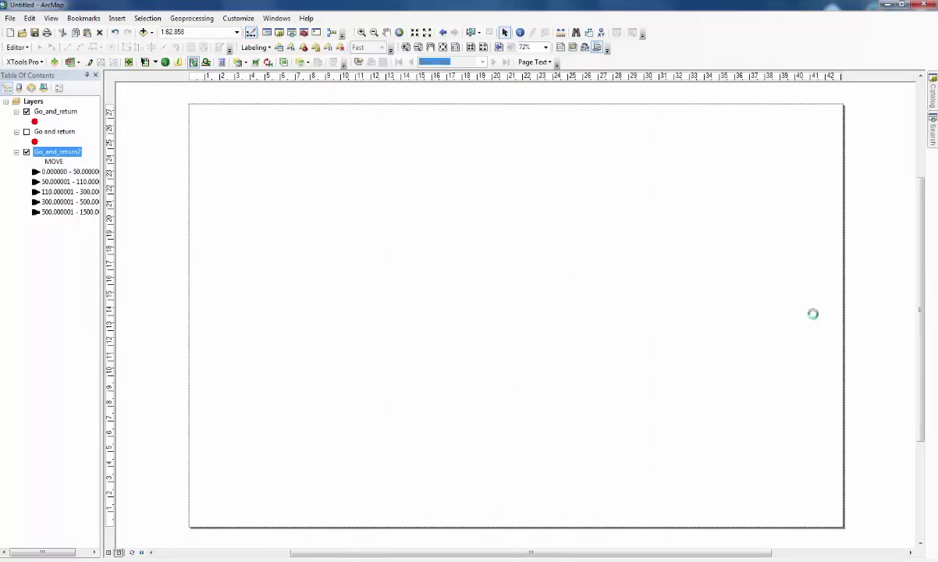
click(399, 32)
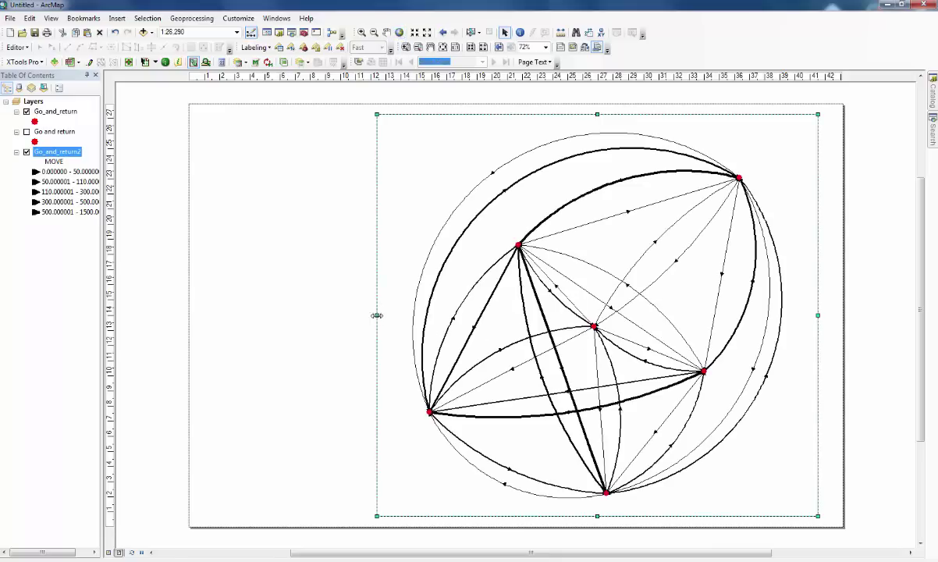
click(340, 312)
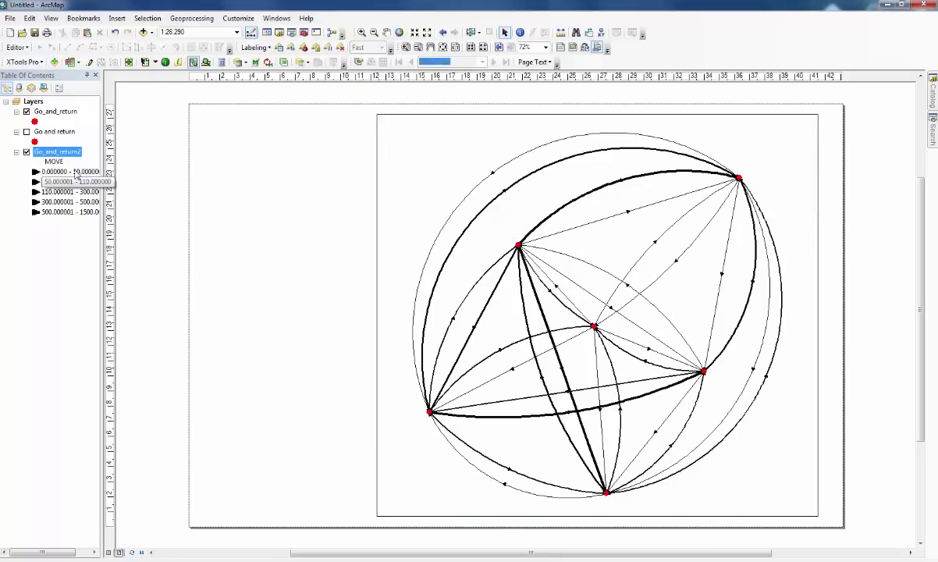
Insert a legend for the Go_and_return and Go_and_return2 layers and place it in the empty lower-left area of the page.
click(115, 19)
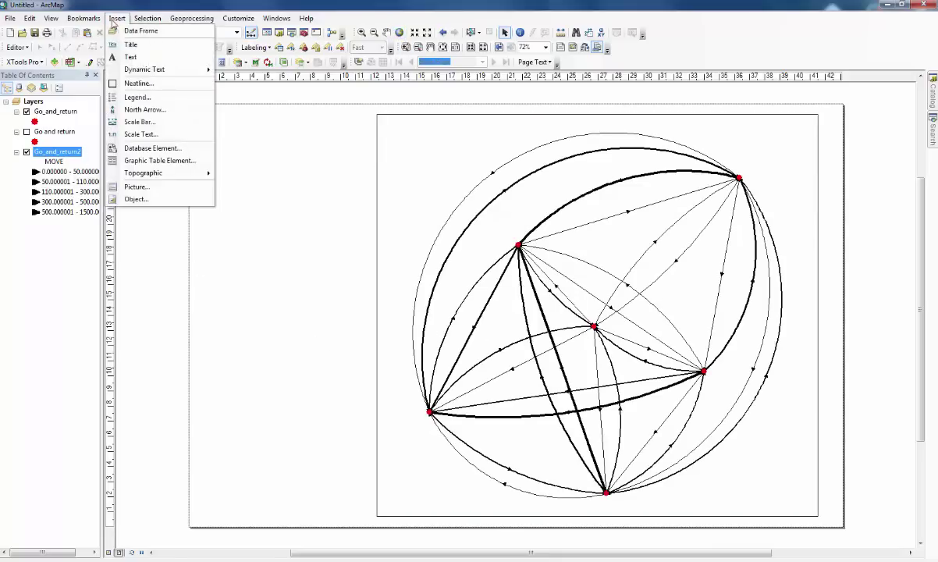
click(147, 97)
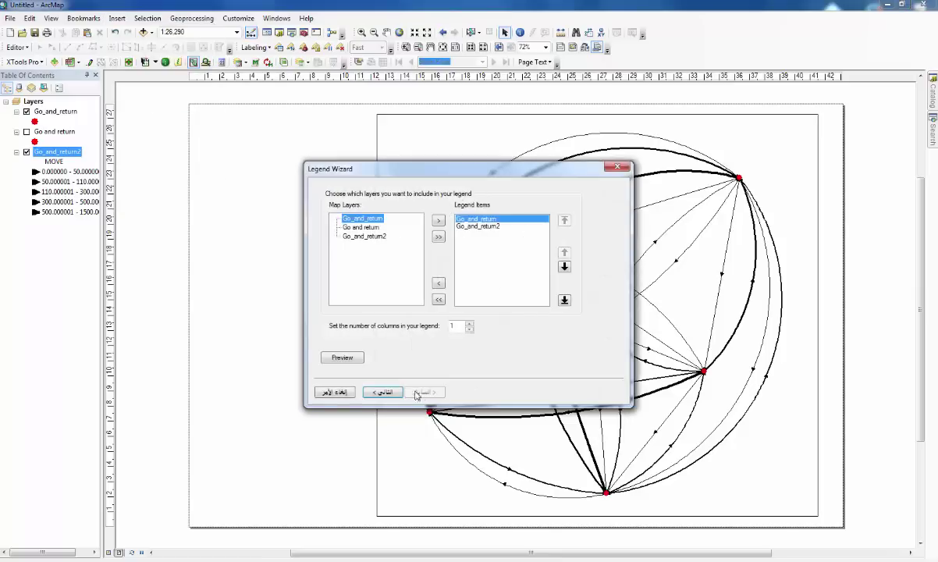
click(384, 392)
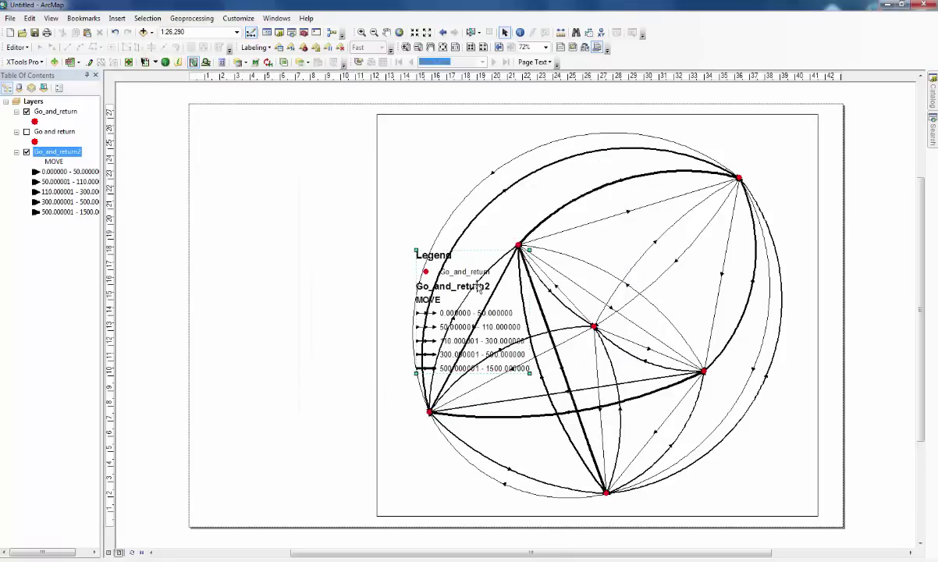
drag(444, 318, 248, 424)
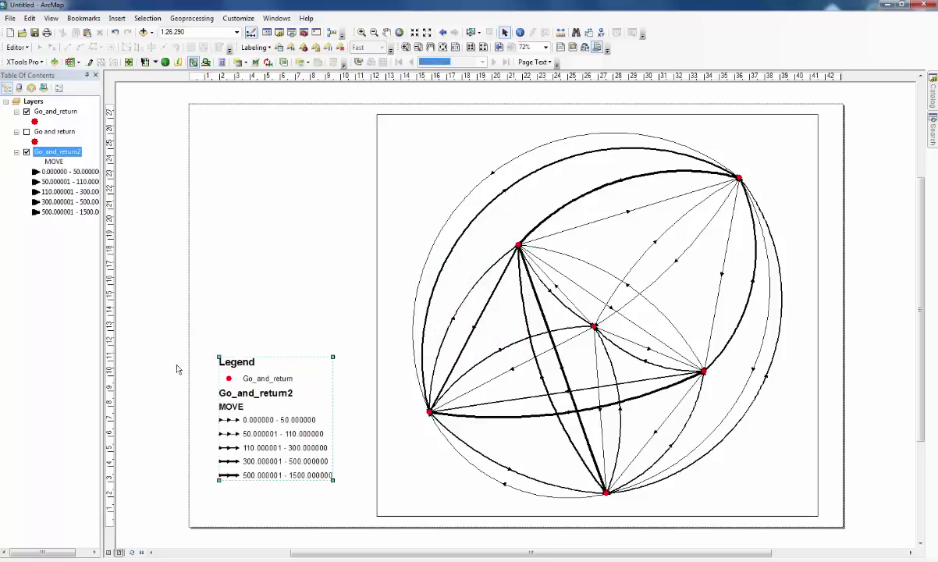
Format the Go_and_return2 class labels as numbers with 0 decimal places and apply the layer properties.
double_click(56, 151)
right_click(509, 266)
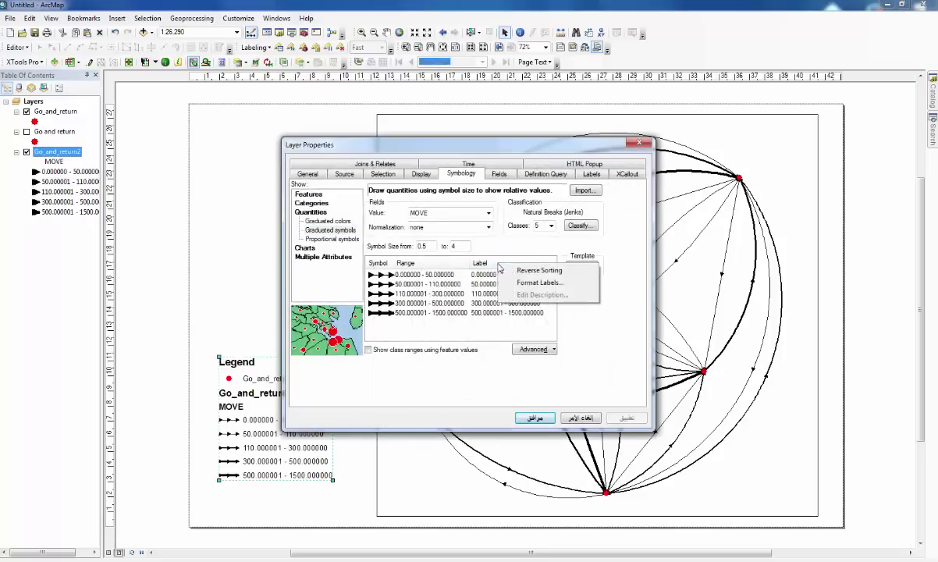
click(536, 282)
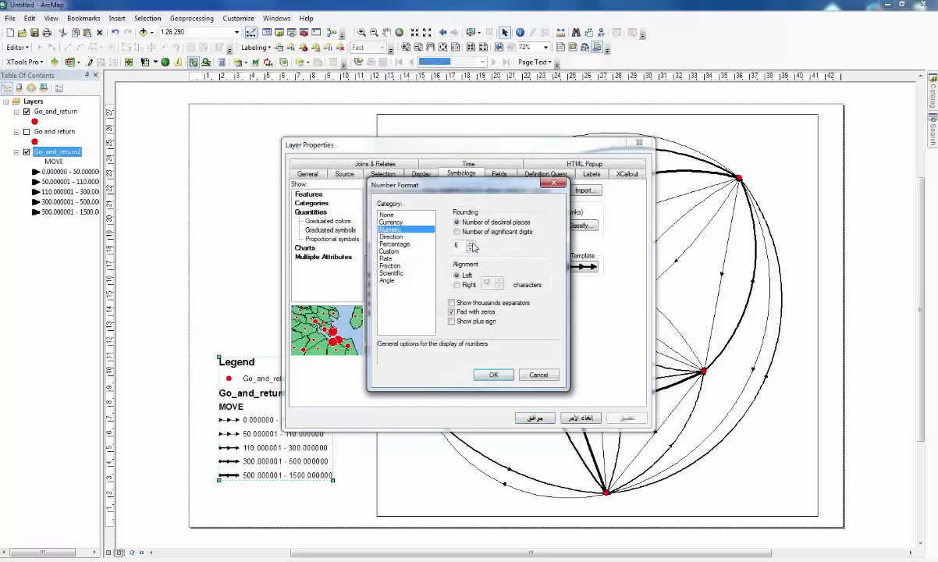
click(470, 249)
click(494, 375)
click(535, 418)
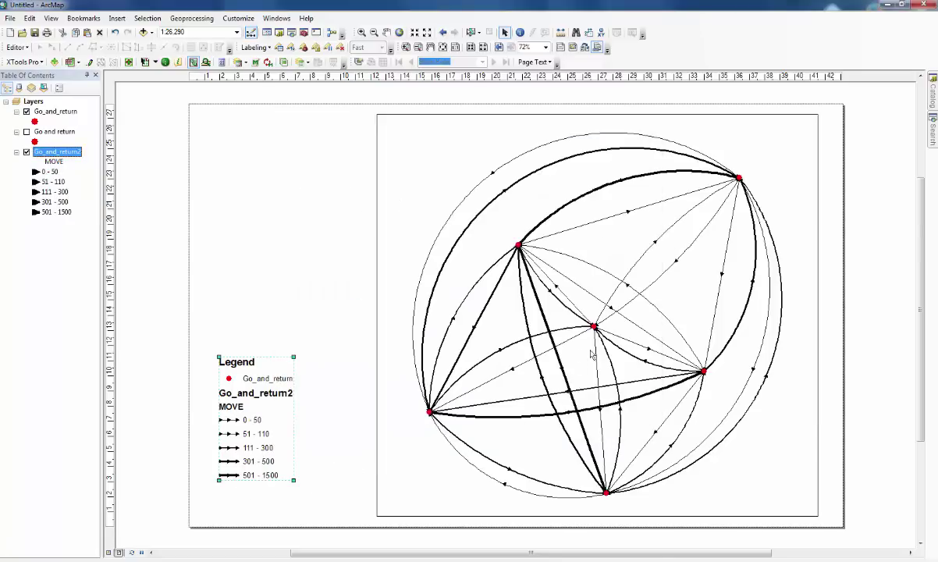
click(906, 523)
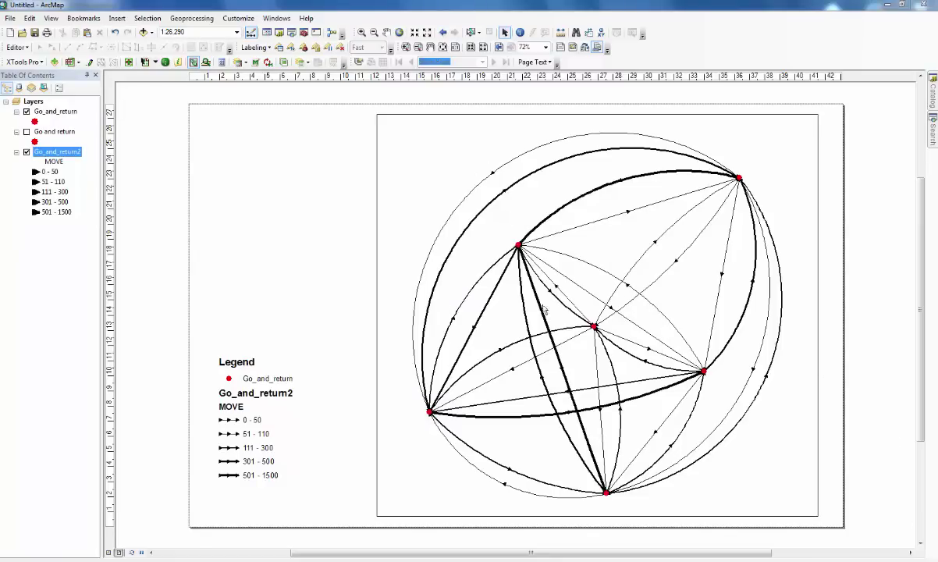
double_click(48, 113)
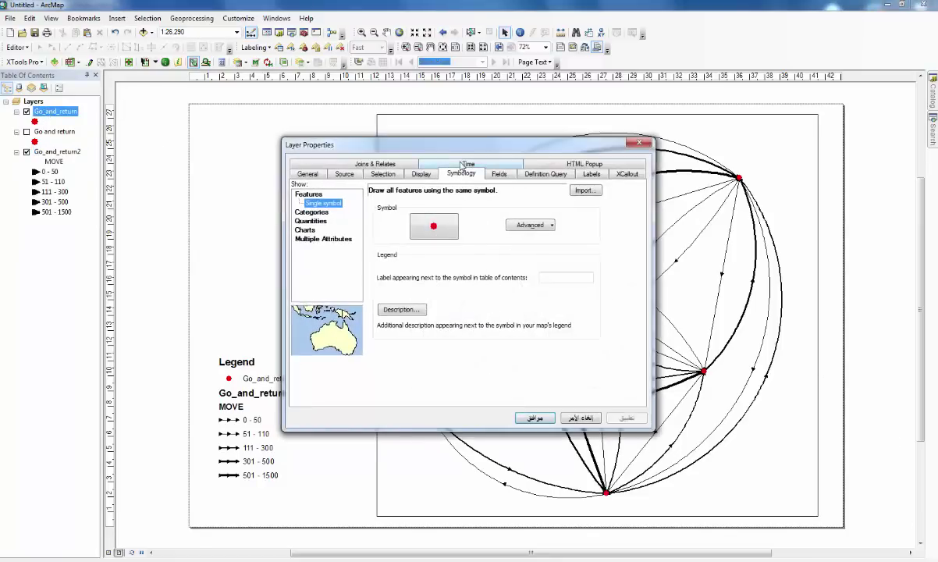
click(592, 174)
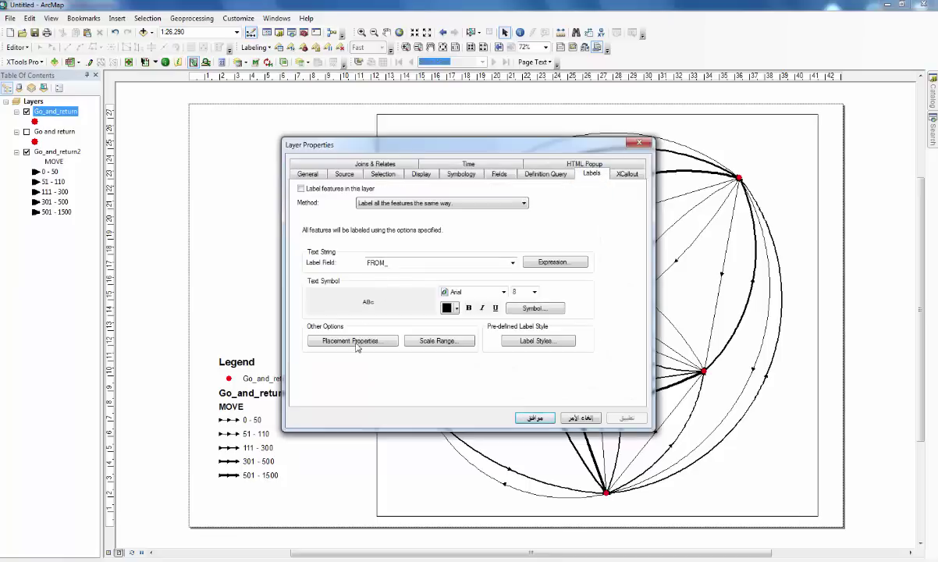
click(373, 341)
click(551, 412)
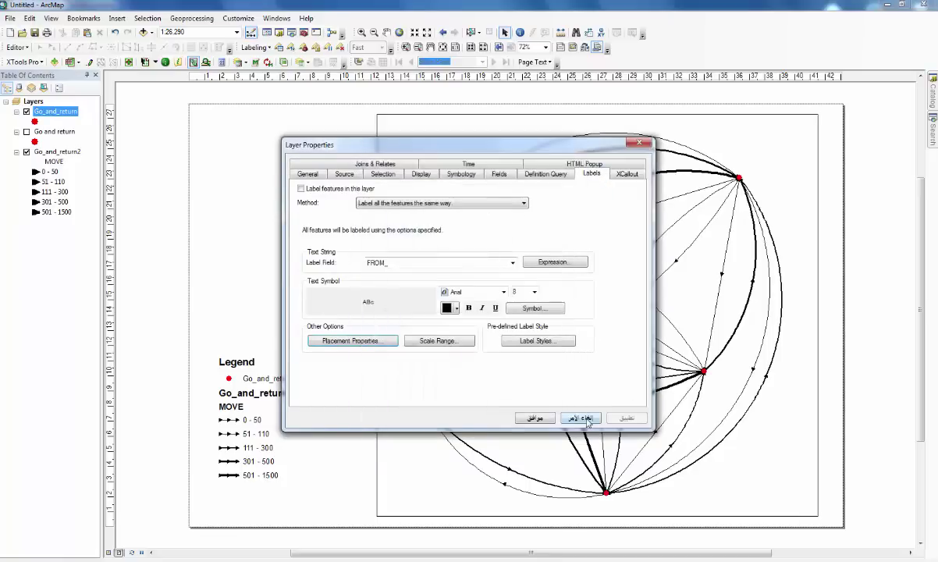
click(582, 417)
Switch to the Maplex Label Engine and turn on Go_and_return labels from the FROM_ field with duplicates removed.
click(253, 47)
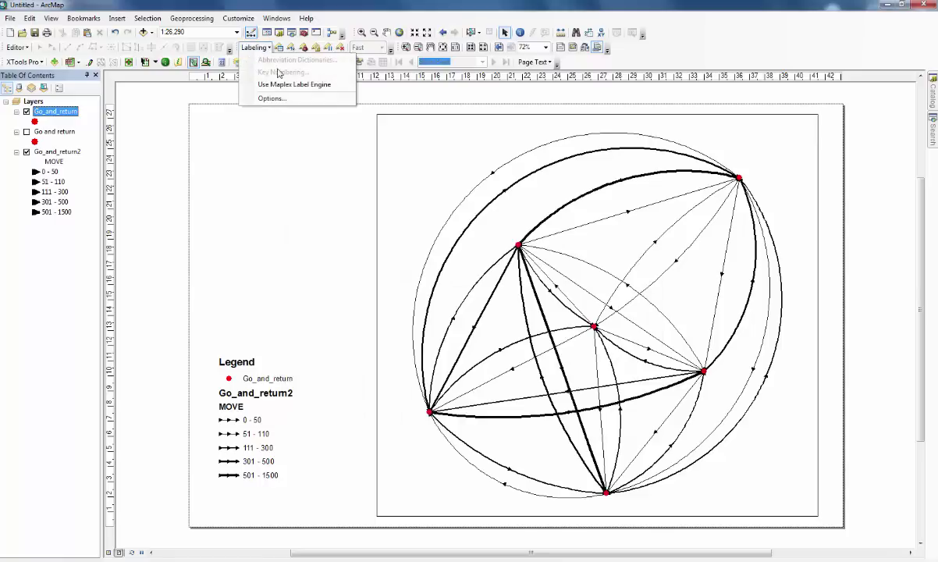
click(282, 92)
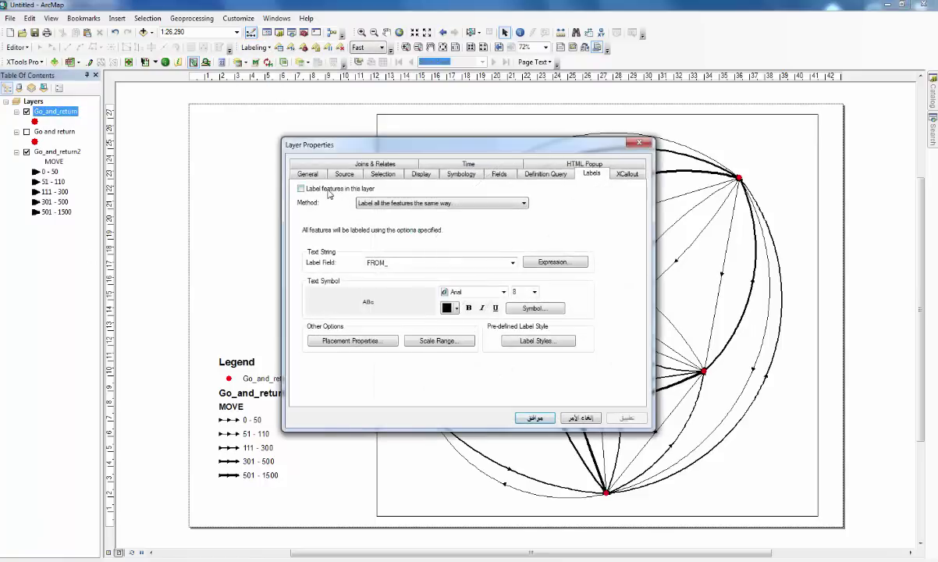
click(367, 341)
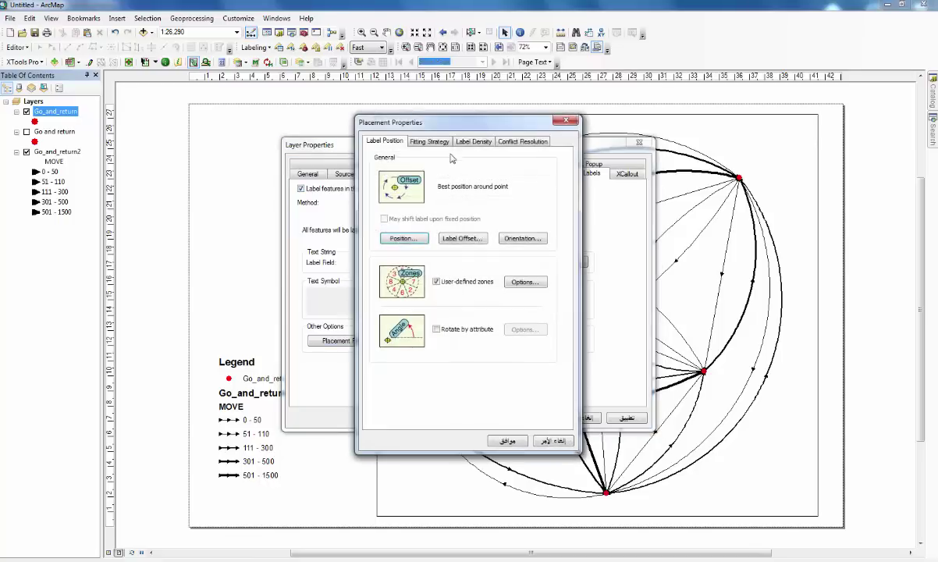
click(469, 143)
click(437, 181)
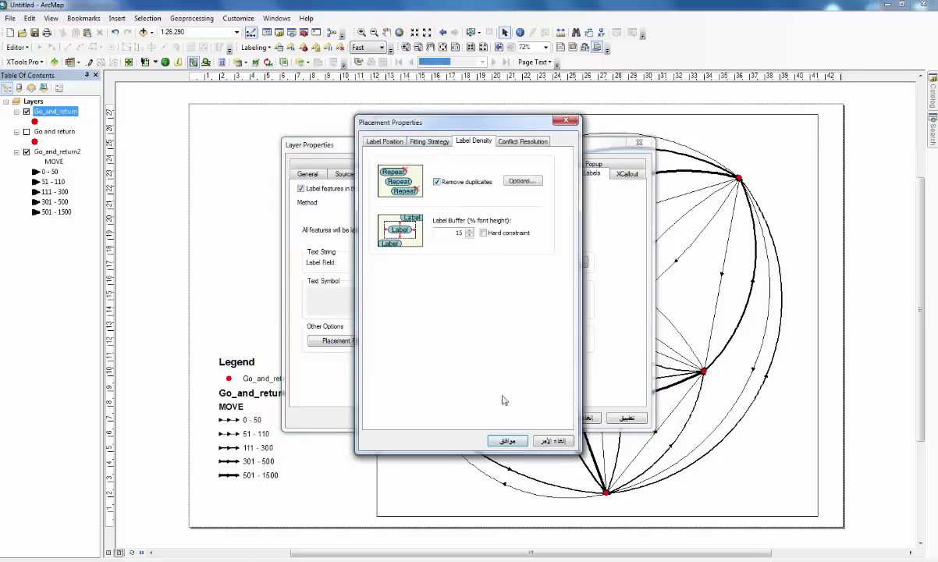
click(504, 442)
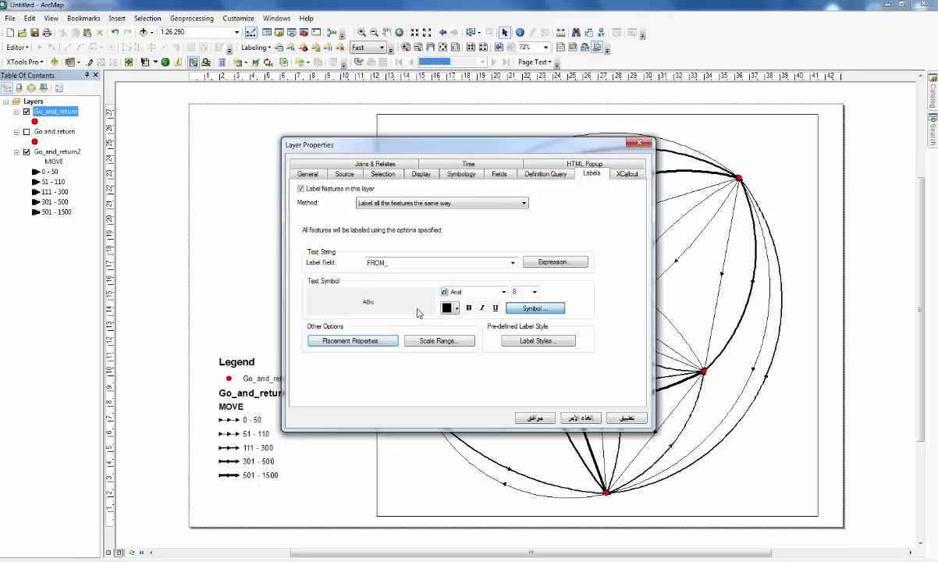
Style the Go_and_return labels with the rout text symbol in black bold Arial at size 14 and apply the layer properties.
click(406, 262)
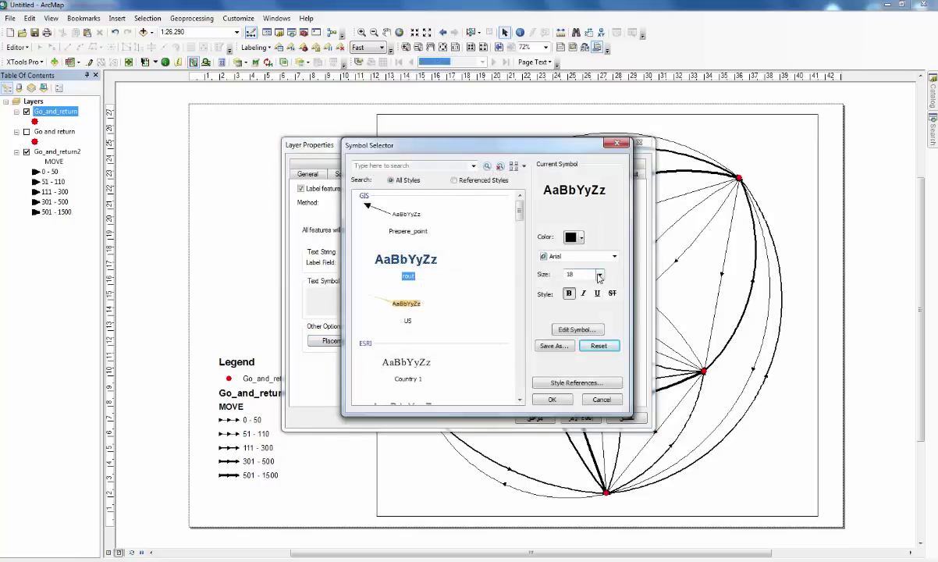
click(600, 276)
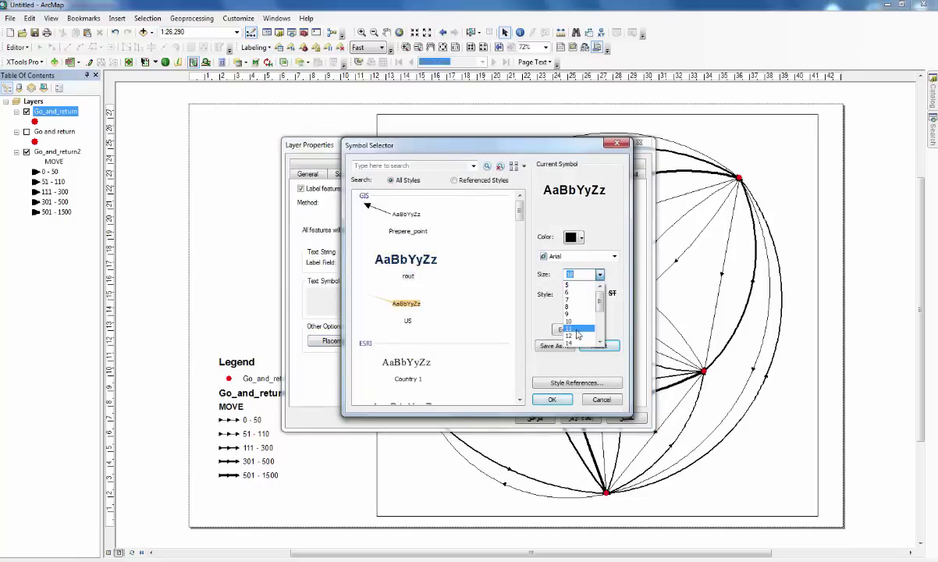
click(572, 342)
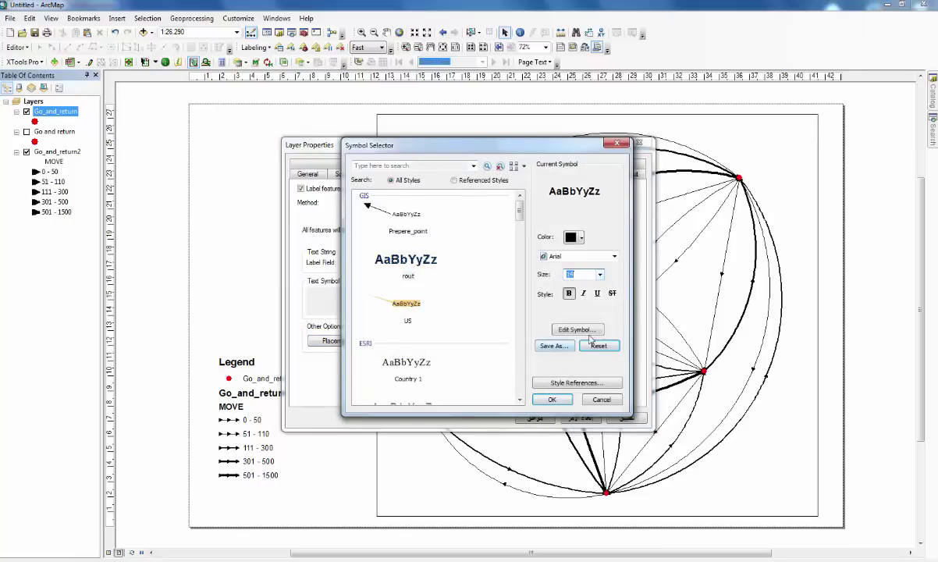
click(553, 401)
click(536, 418)
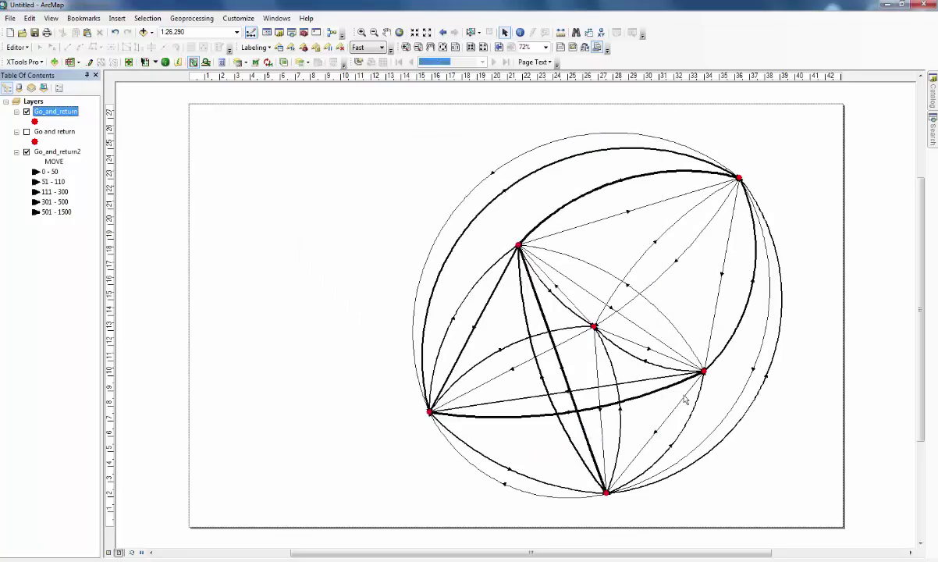